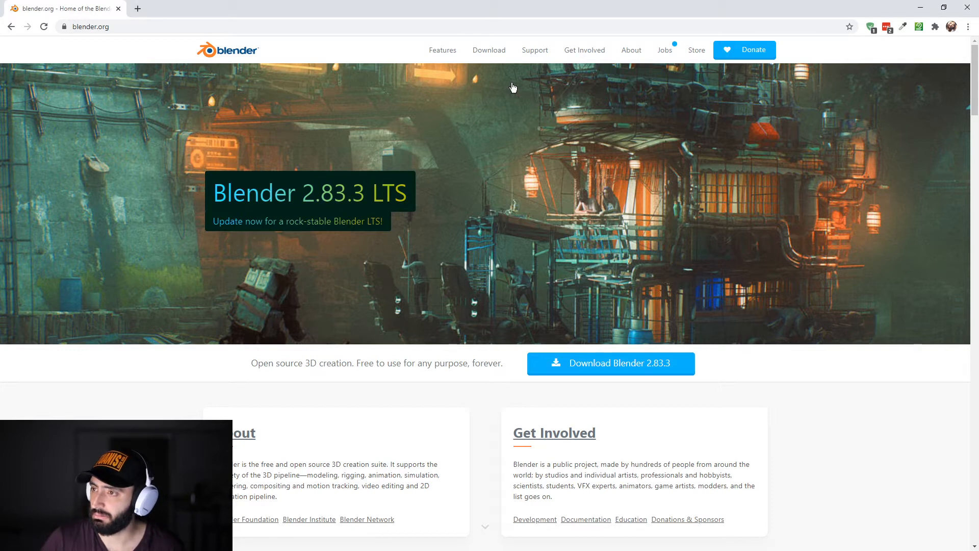
# - Open the demo files page on blender.org and locate the Car Demo in the Cycles section
pyautogui.click(492, 52)
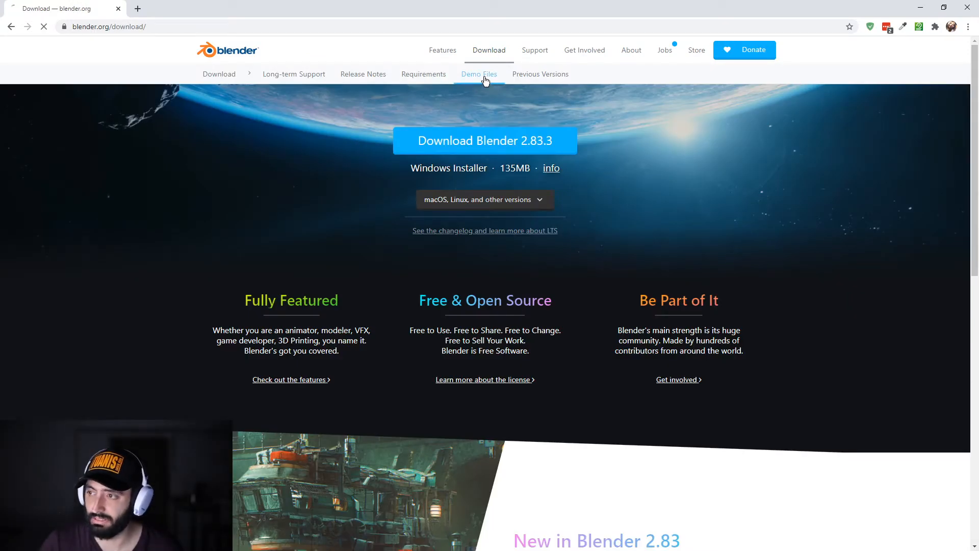
pyautogui.click(484, 79)
pyautogui.scroll(-2, 769, 279)
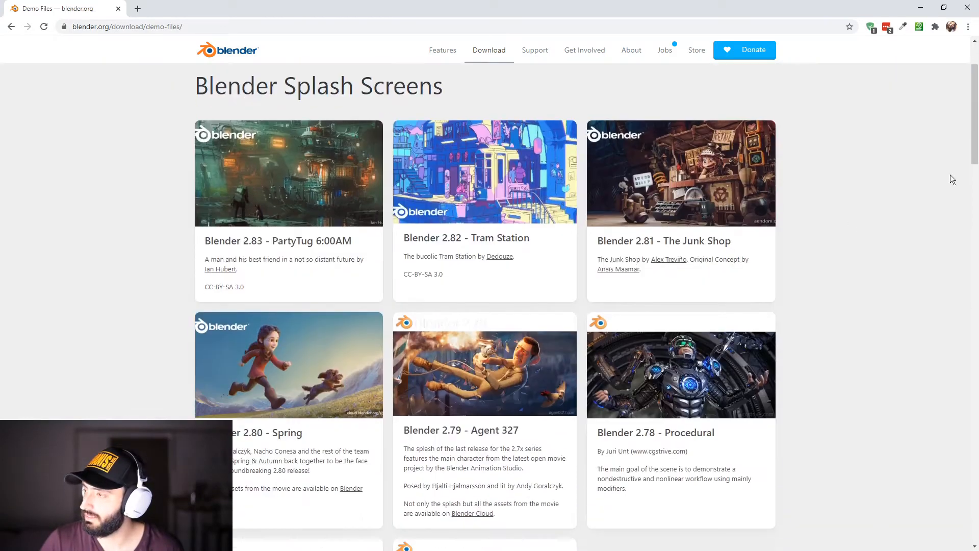
pyautogui.moveTo(974, 161)
pyautogui.mouseDown()
pyautogui.moveTo(975, 514)
pyautogui.moveTo(977, 369)
pyautogui.mouseUp()
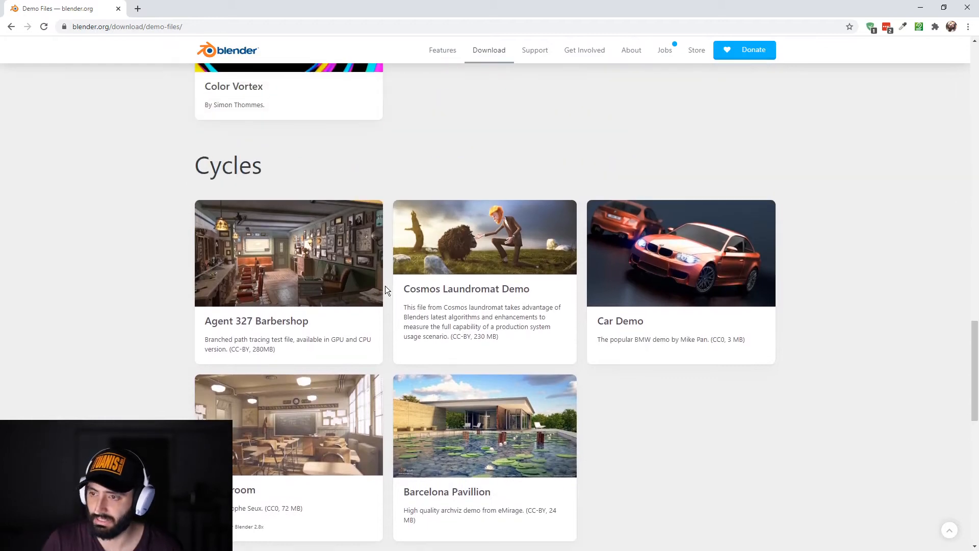
pyautogui.scroll(-2, 665, 214)
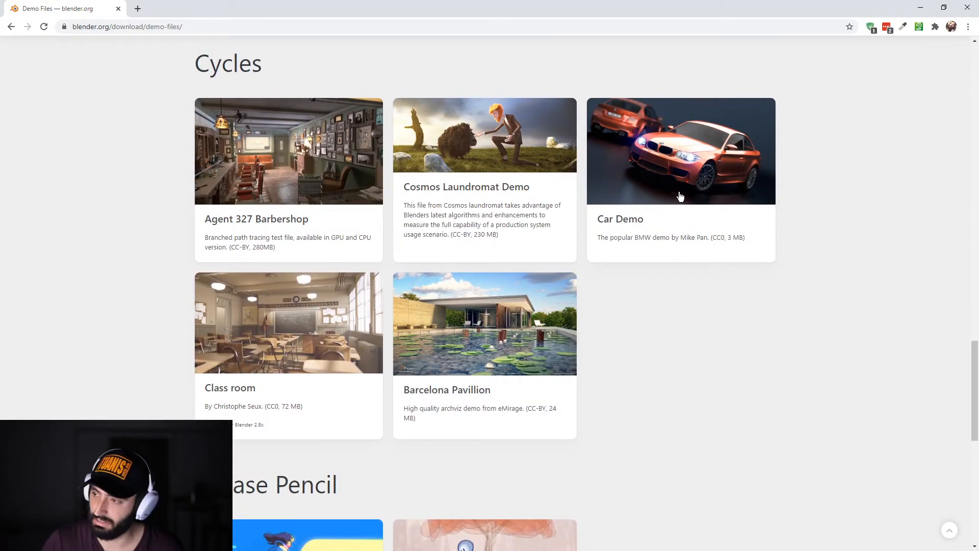
pyautogui.scroll(2, 673, 284)
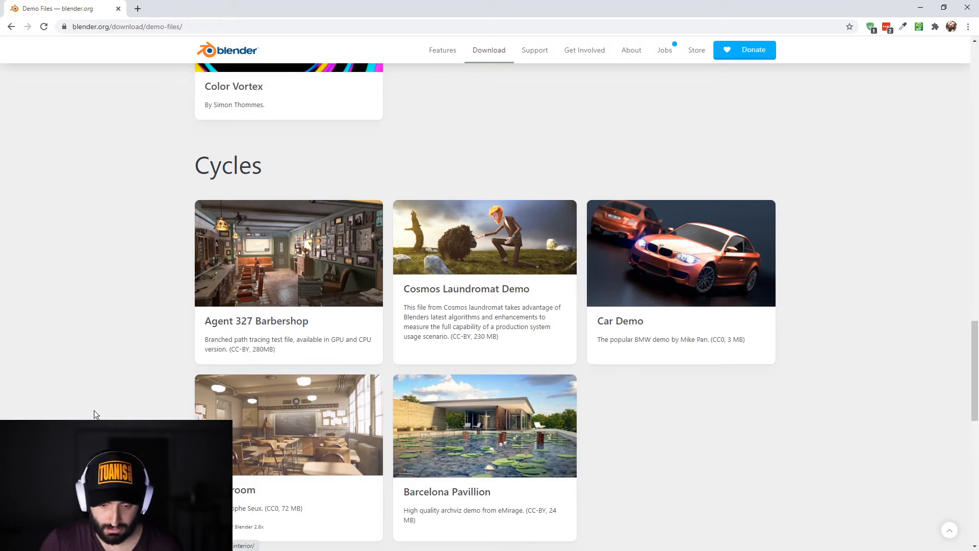
# - Switch to Blender and examine the sedan model in perspective, front and top views
pyautogui.hotkey('alt', 'Tab')
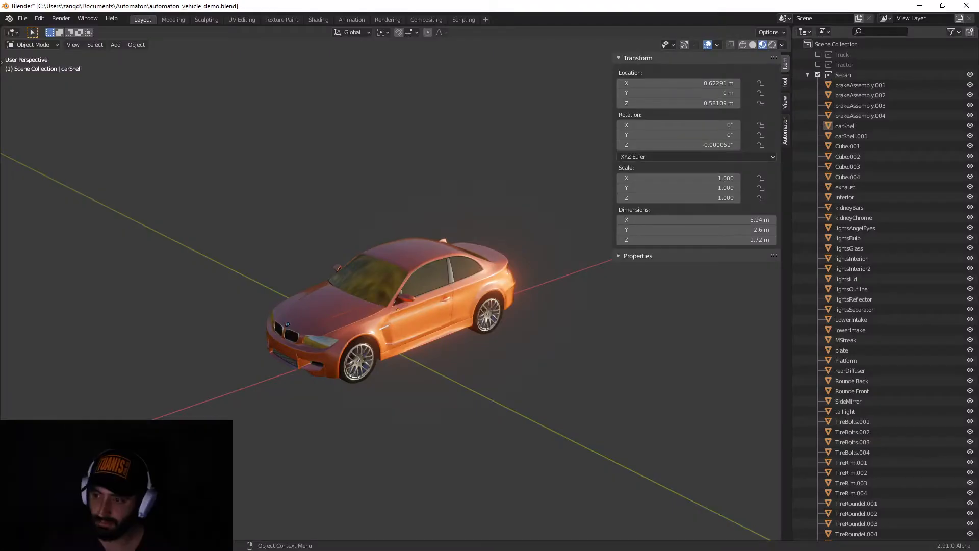
pyautogui.scroll(3, 426, 402)
pyautogui.moveTo(427, 401); pyautogui.dragTo(460, 398, button='middle')
pyautogui.scroll(-2, 448, 392)
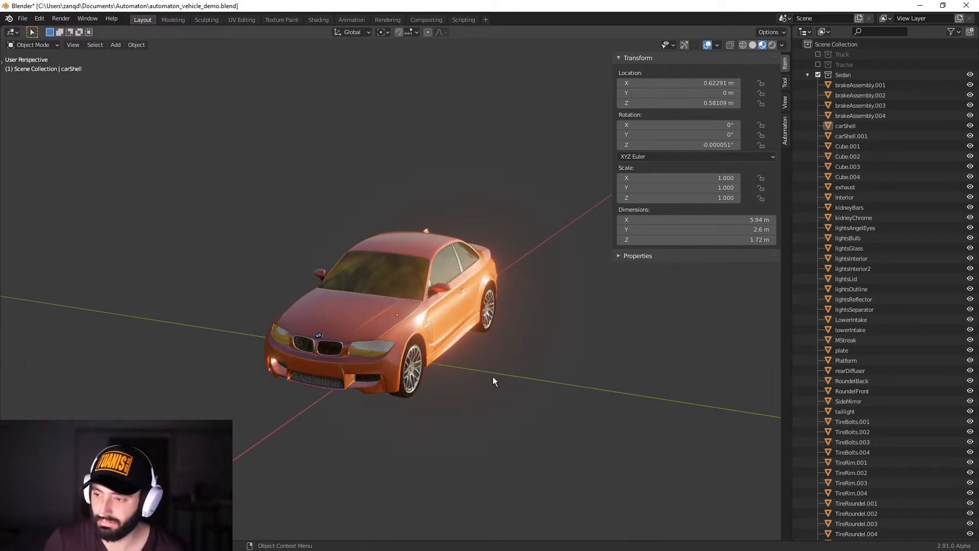
pyautogui.moveTo(512, 384)
pyautogui.mouseDown(button='middle')
pyautogui.moveTo(500, 371)
pyautogui.moveTo(491, 384)
pyautogui.moveTo(516, 375)
pyautogui.moveTo(492, 371)
pyautogui.moveTo(503, 392)
pyautogui.mouseUp(button='middle')
pyautogui.scroll(2, 490, 383)
pyautogui.scroll(-2, 489, 388)
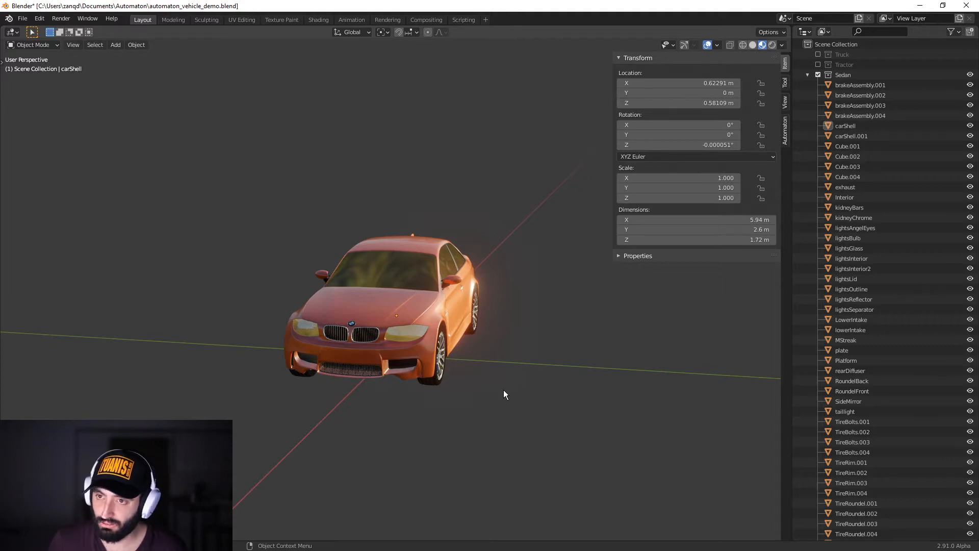
pyautogui.press('KP_1')
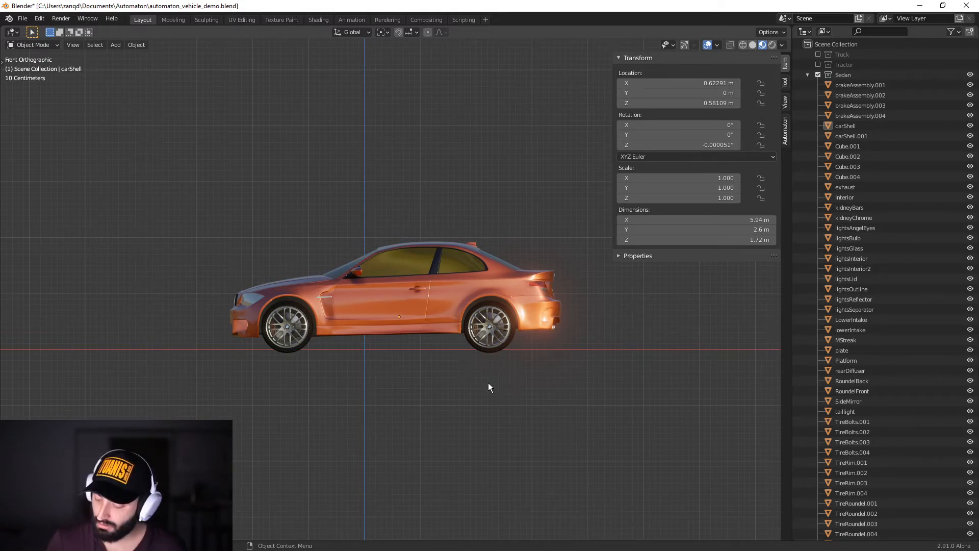
pyautogui.press('KP_7')
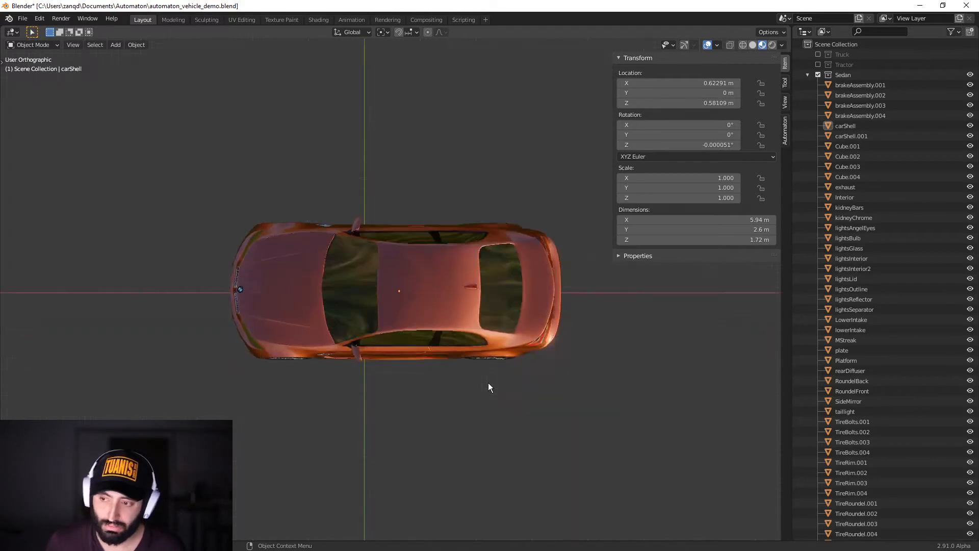
# - Inspect the sedan's separate objects, such as the carShell body and a front tire, in the scene and object list
pyautogui.scroll(-3, 424, 354)
pyautogui.click(456, 319)
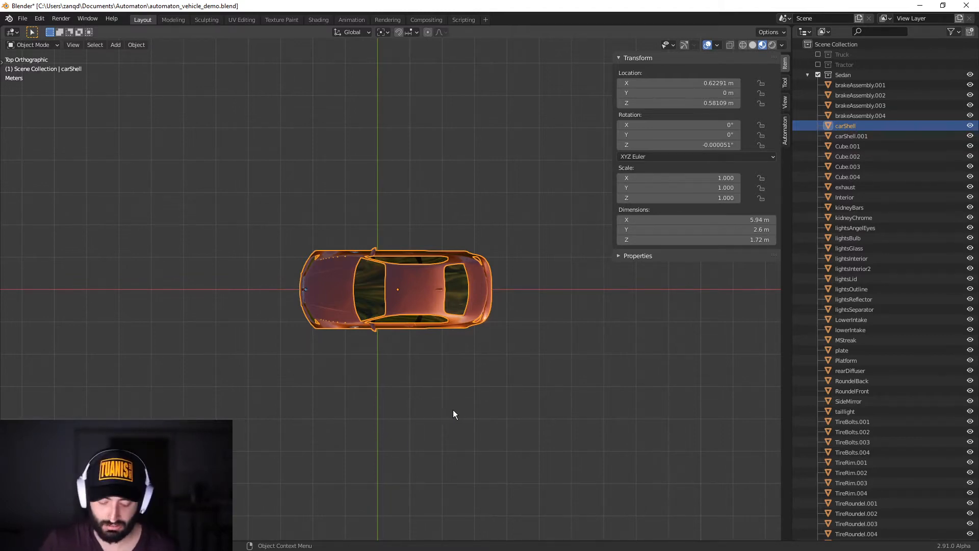
pyautogui.moveTo(454, 414); pyautogui.dragTo(387, 392, button='middle')
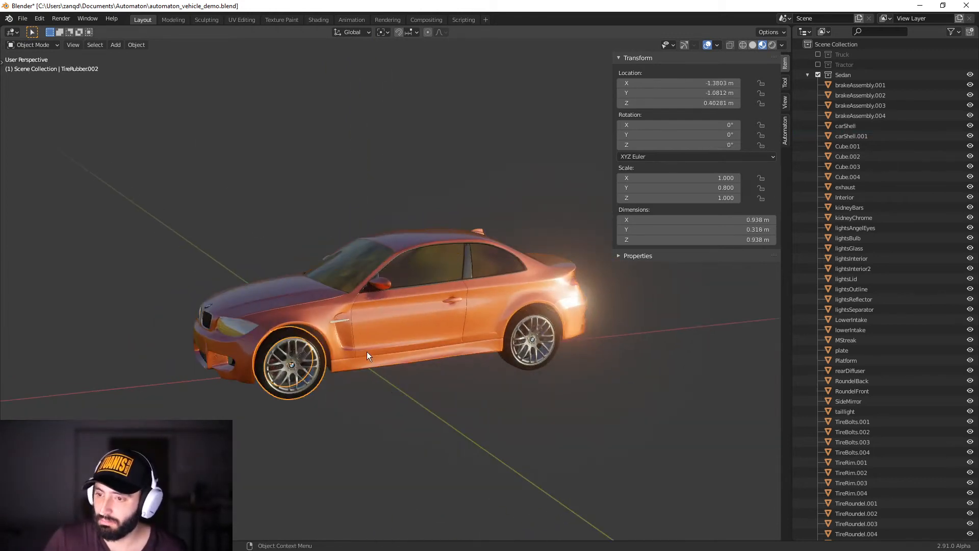
pyautogui.moveTo(366, 351); pyautogui.dragTo(308, 322, button='middle')
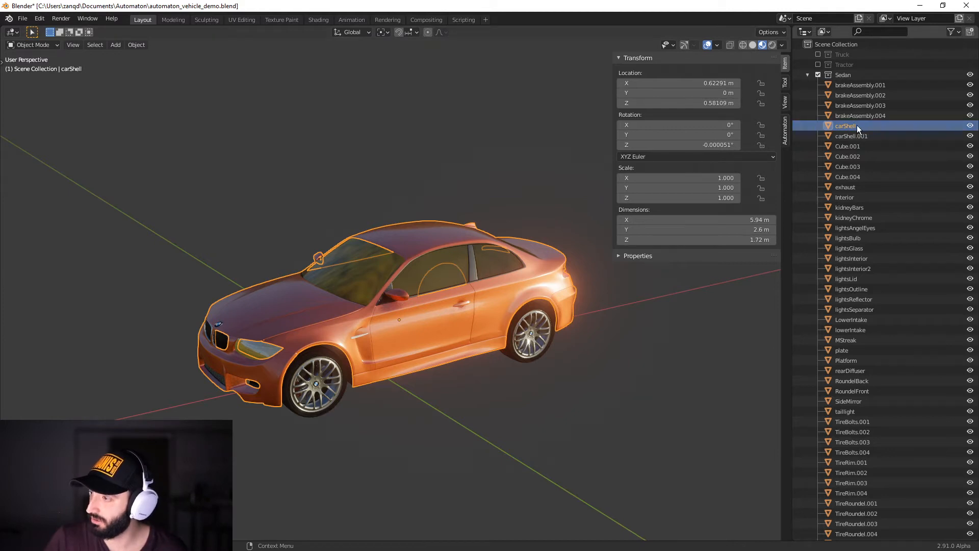
pyautogui.moveTo(531, 375); pyautogui.dragTo(463, 397, button='middle')
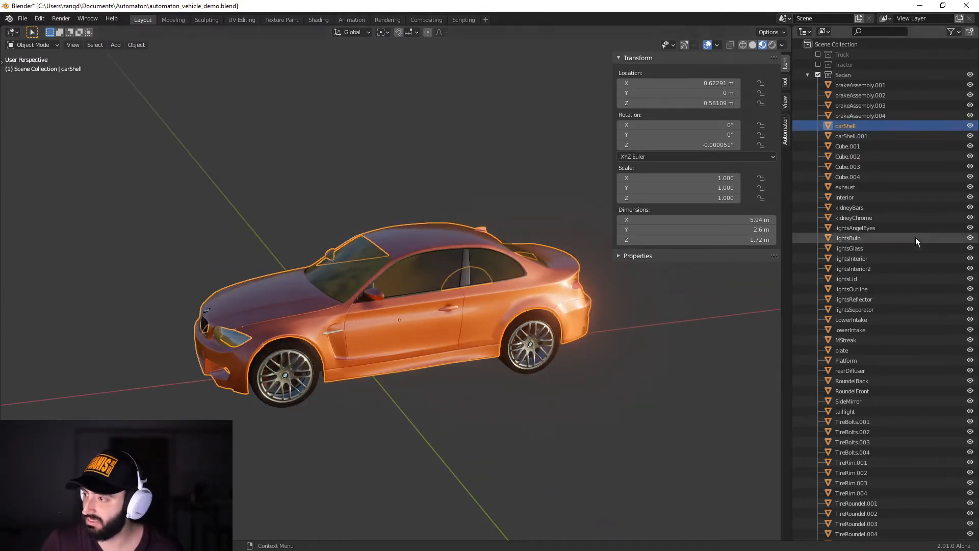
pyautogui.scroll(-3, 882, 357)
pyautogui.scroll(3, 898, 408)
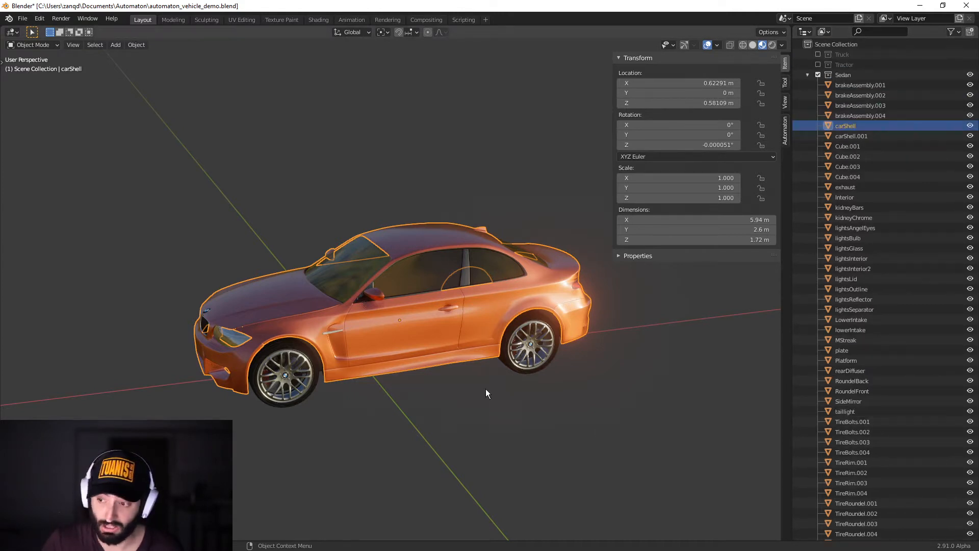
# - Clear the parents of all the sedan's objects while keeping their transformation
pyautogui.moveTo(485, 393); pyautogui.dragTo(492, 399, button='middle')
pyautogui.press('a')
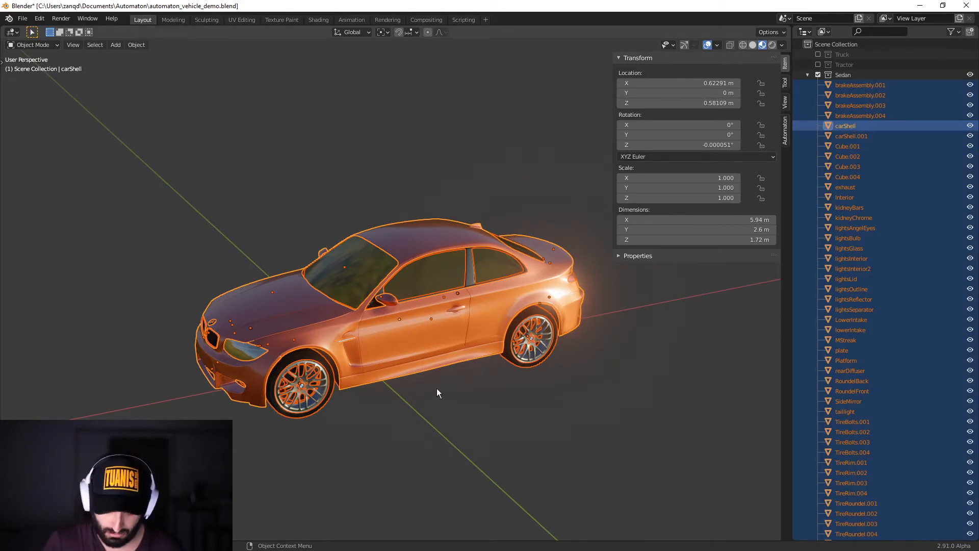
pyautogui.hotkey('alt', 'p')
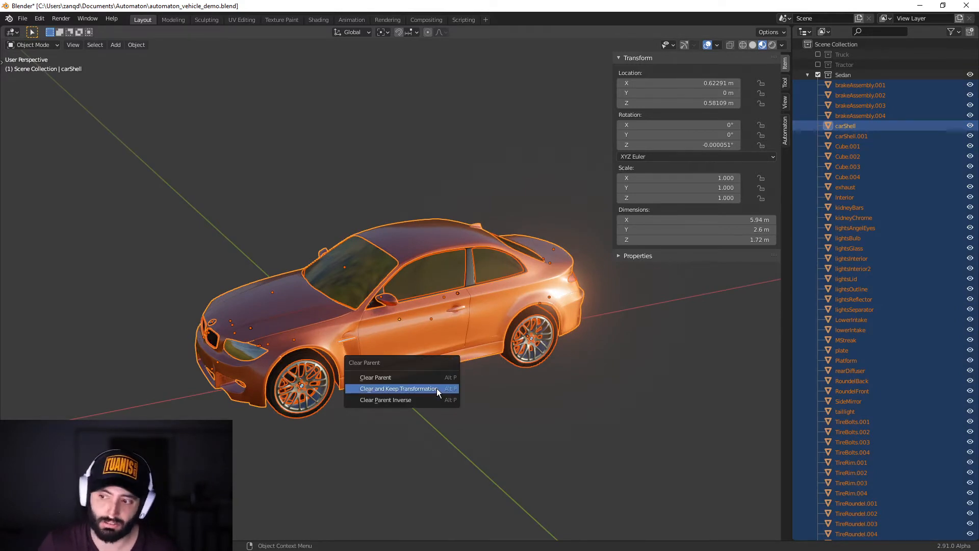
pyautogui.click(409, 389)
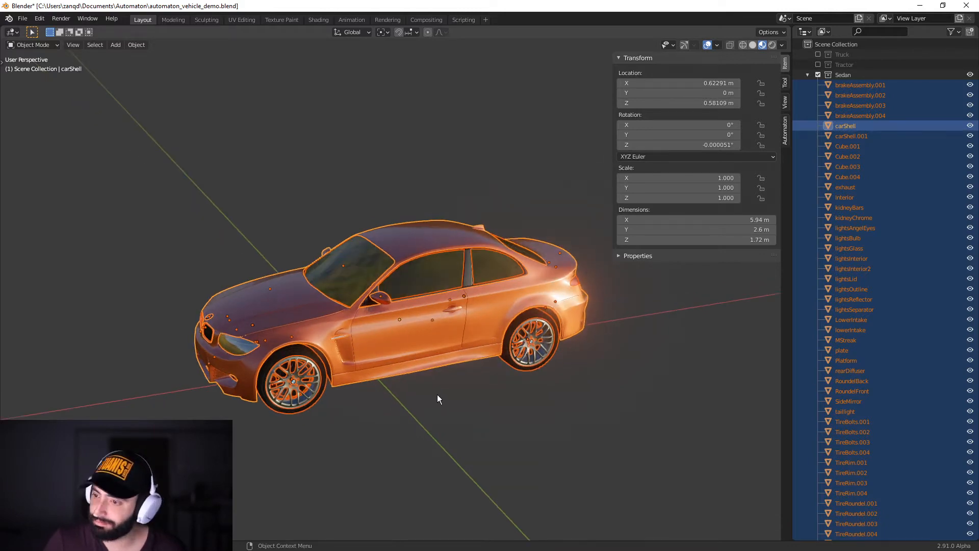
# - Parent all the sedan's parts to the carShell body as the active object, using the Object parent type
pyautogui.scroll(2, 434, 399)
pyautogui.click(294, 313)
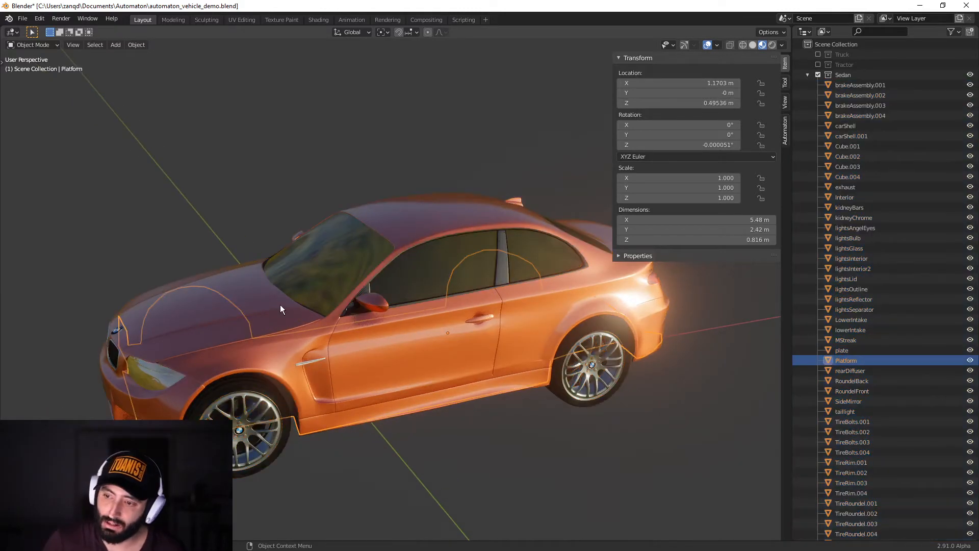
pyautogui.click(212, 289)
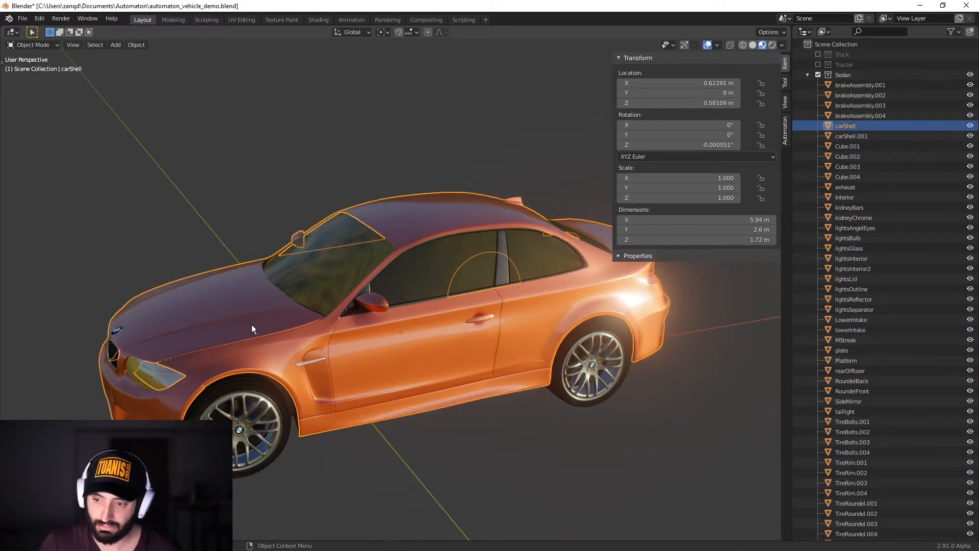
pyautogui.press('a')
pyautogui.scroll(-2, 461, 406)
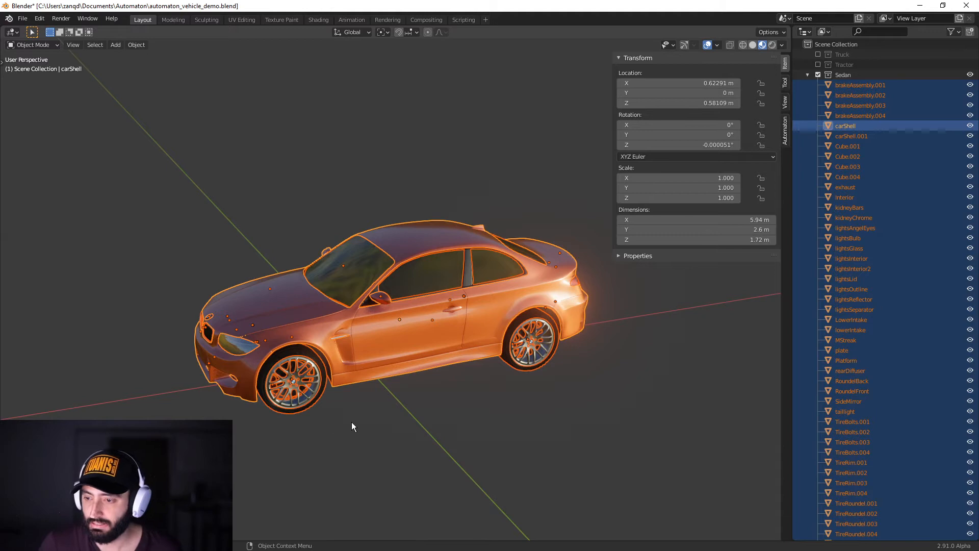
pyautogui.scroll(2, 371, 427)
pyautogui.moveTo(373, 428); pyautogui.dragTo(378, 406, button='middle')
pyautogui.hotkey('ctrl', 'p')
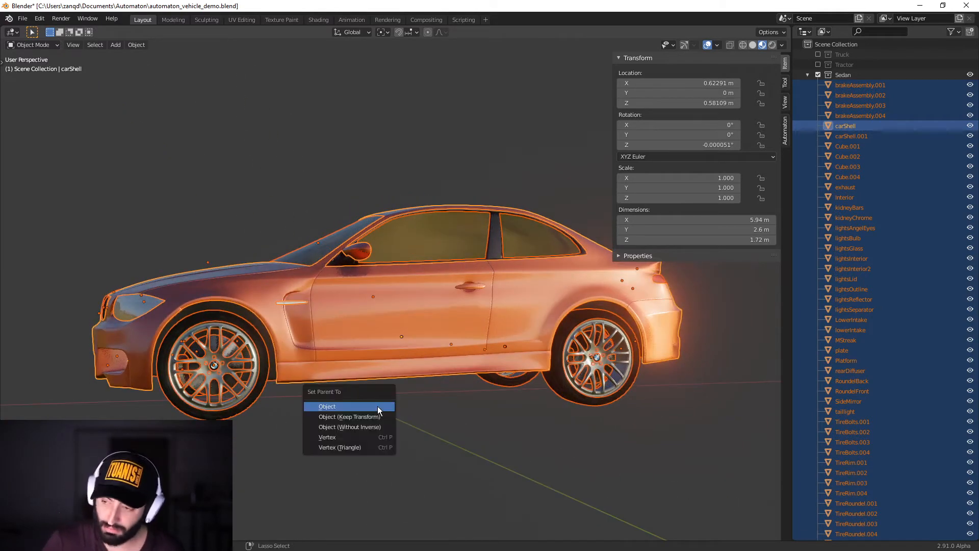
pyautogui.click(350, 410)
pyautogui.scroll(-3, 406, 408)
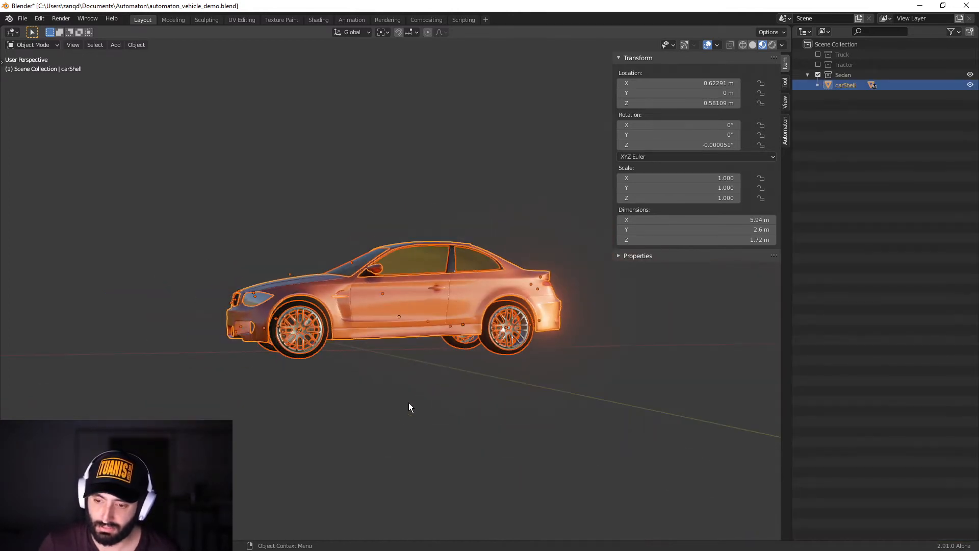
# - Check the parented sedan by selecting its body and wheel parts individually
pyautogui.moveTo(409, 402); pyautogui.dragTo(457, 410, button='middle')
pyautogui.scroll(4, 457, 413)
pyautogui.scroll(-5, 457, 413)
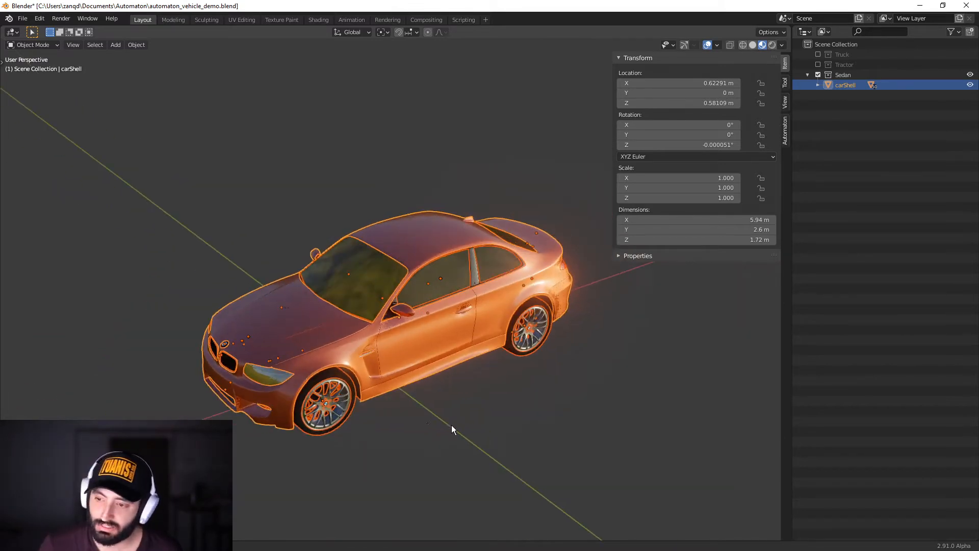
pyautogui.click(283, 421)
pyautogui.click(266, 420)
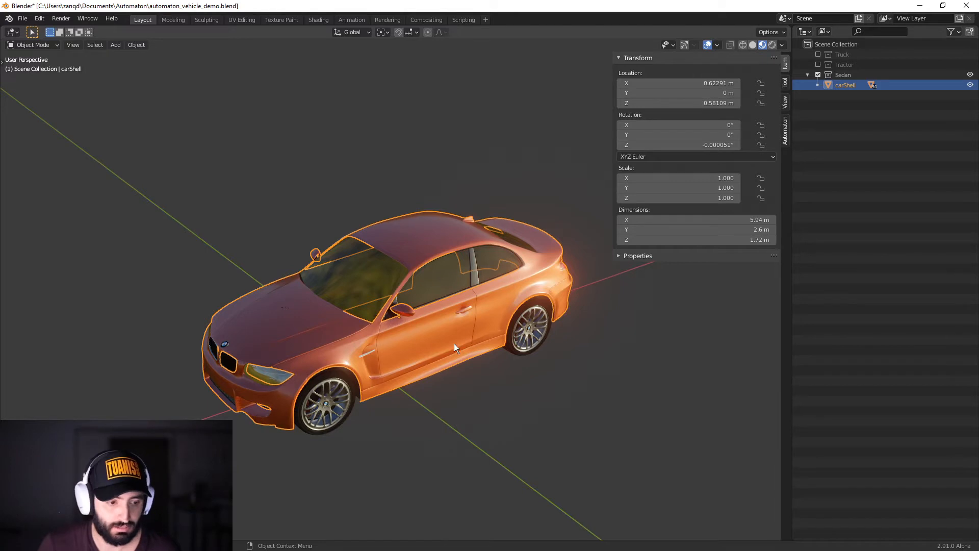
pyautogui.click(345, 412)
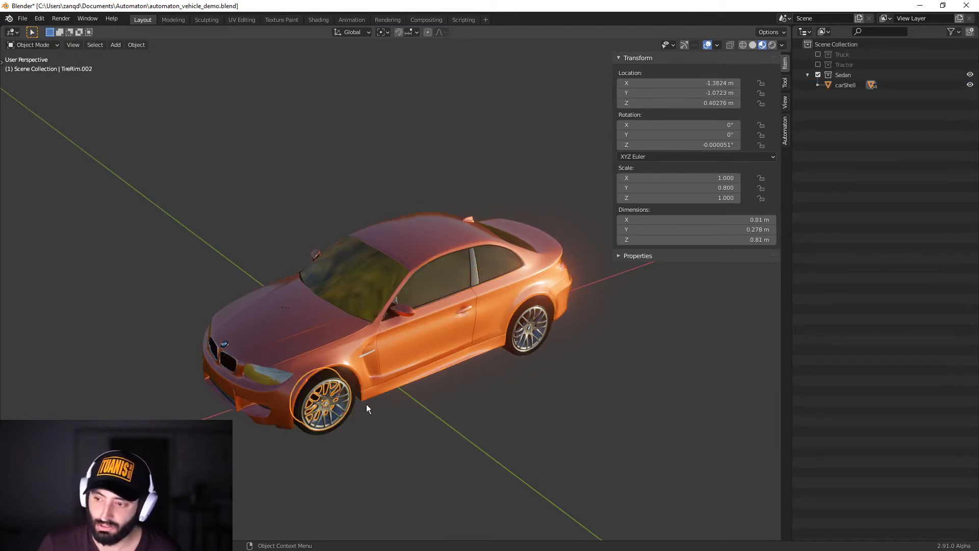
pyautogui.click(534, 329)
pyautogui.click(463, 276)
# - Try moving the carShell body to test whether the other parts follow it, and cancel the move
pyautogui.click(288, 340)
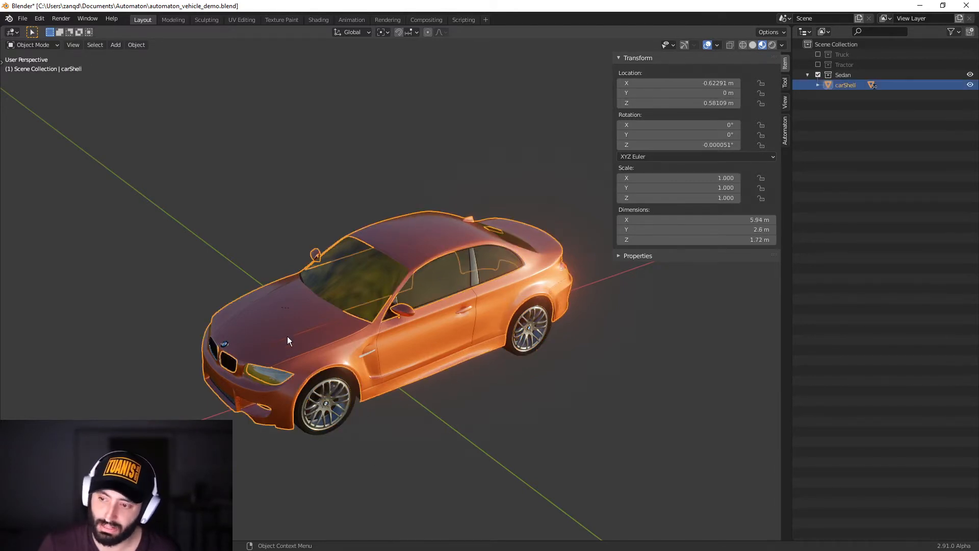
pyautogui.press('g')
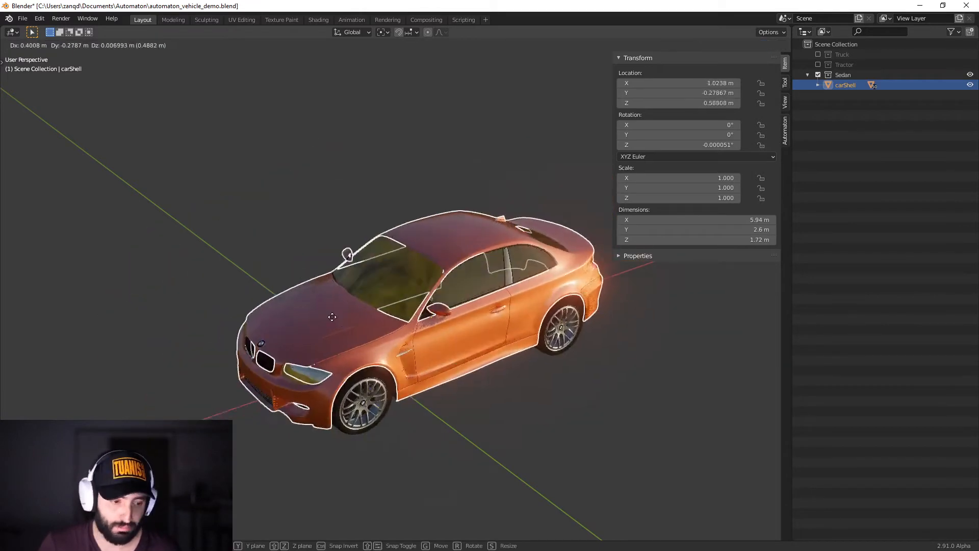
pyautogui.rightClick(286, 341)
pyautogui.scroll(-3, 447, 402)
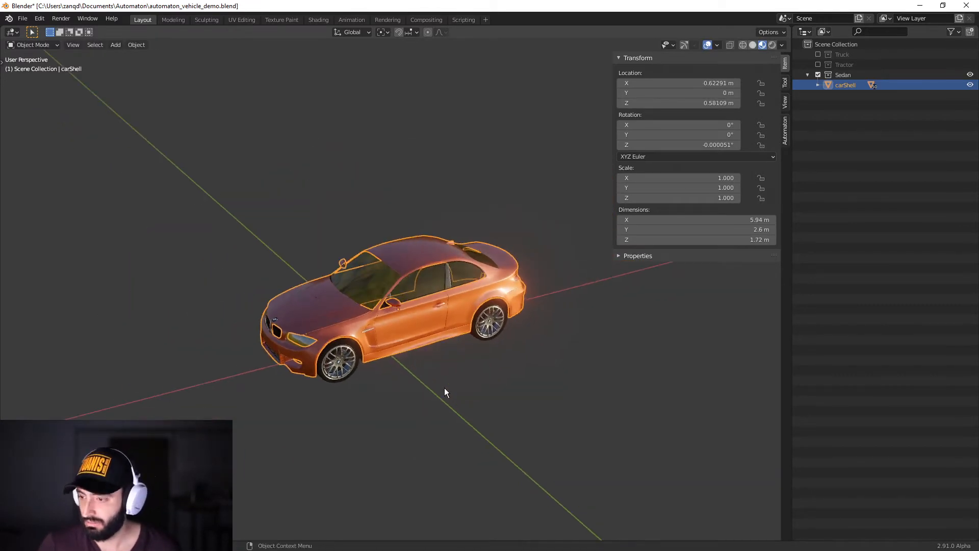
# - Rotate the carShell body with its parts by -90° in the top view, aligning the car lengthwise with the Y axis
pyautogui.press('KP_7')
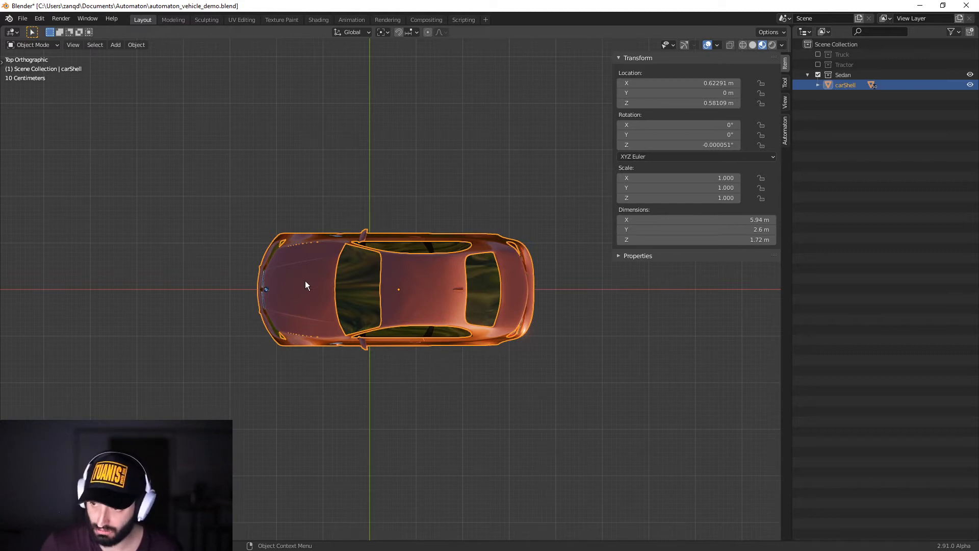
pyautogui.press('r')
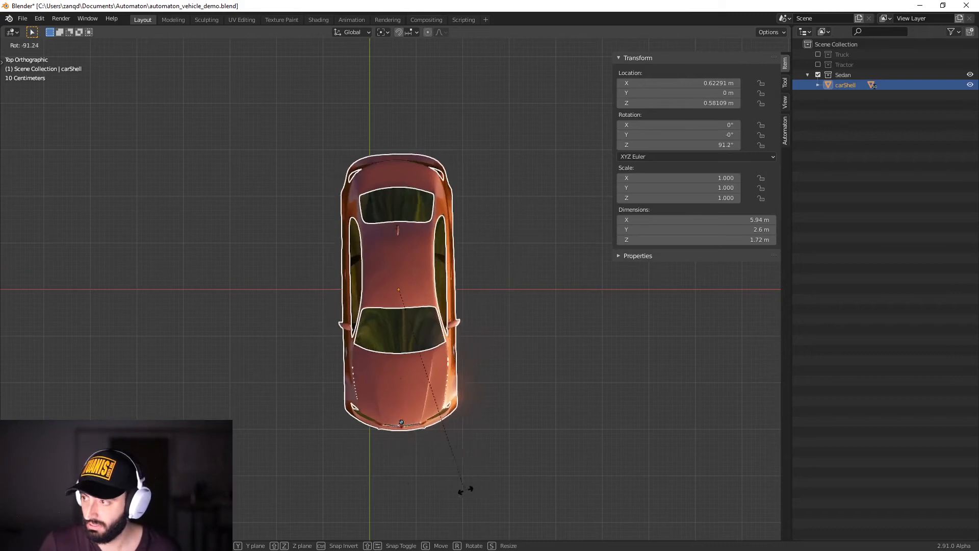
pyautogui.write('90')
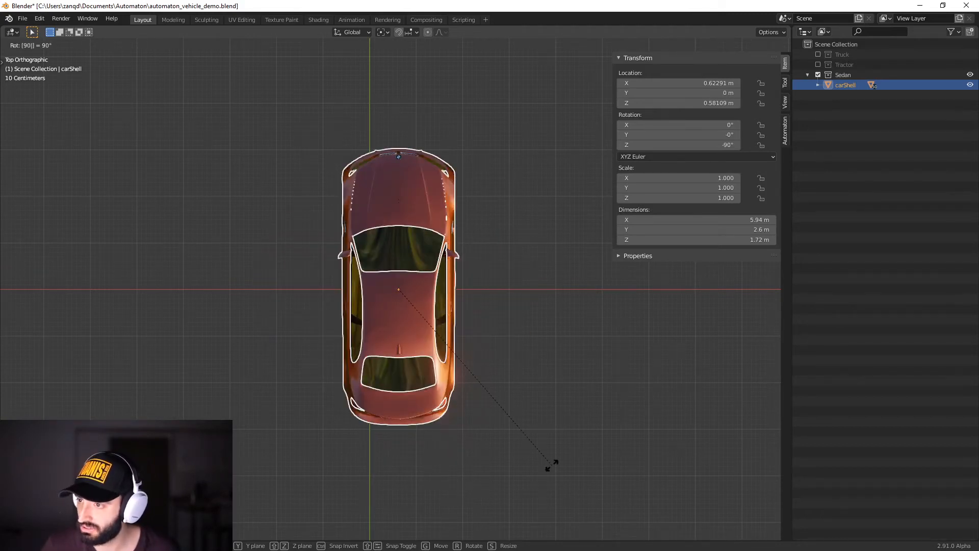
pyautogui.write('-')
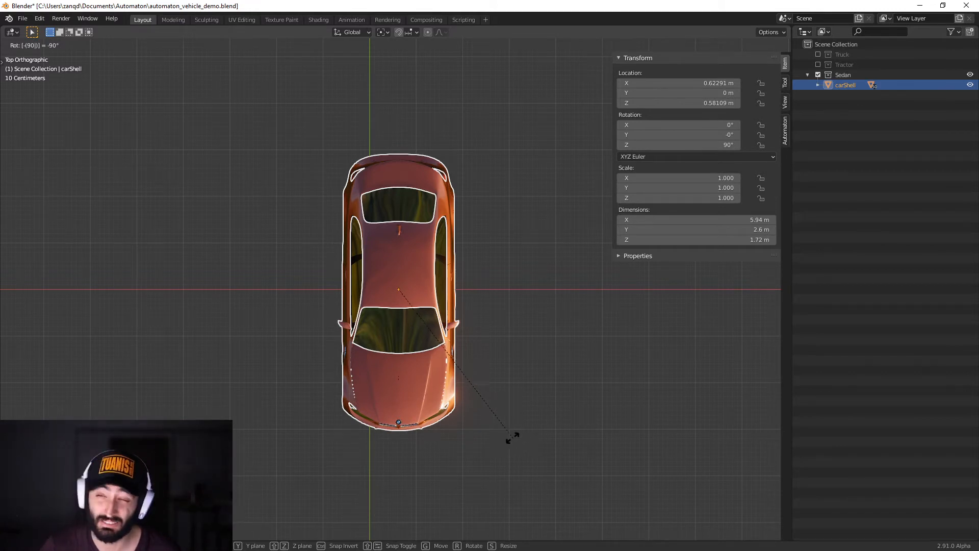
pyautogui.press('Return')
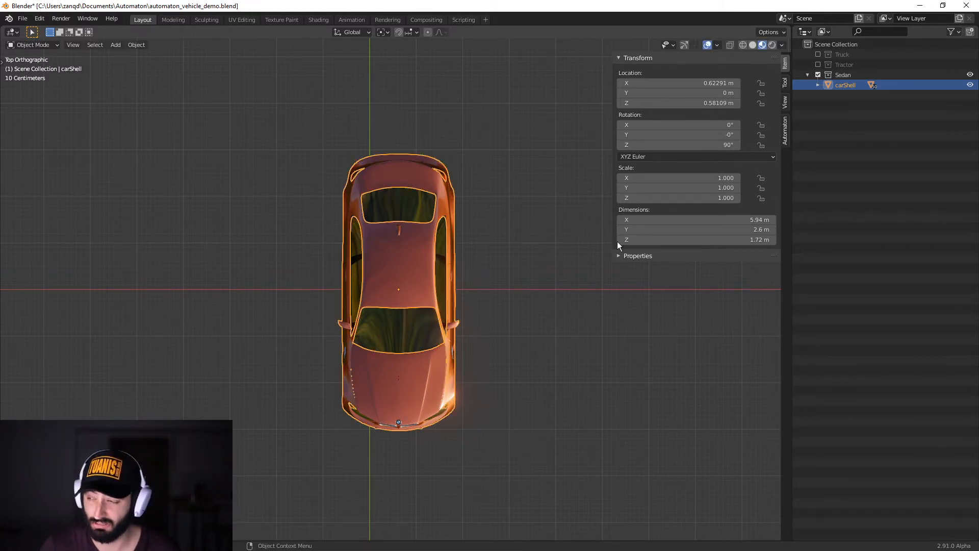
# - Set the carShell body's Z rotation to exactly 90°
pyautogui.click(708, 146)
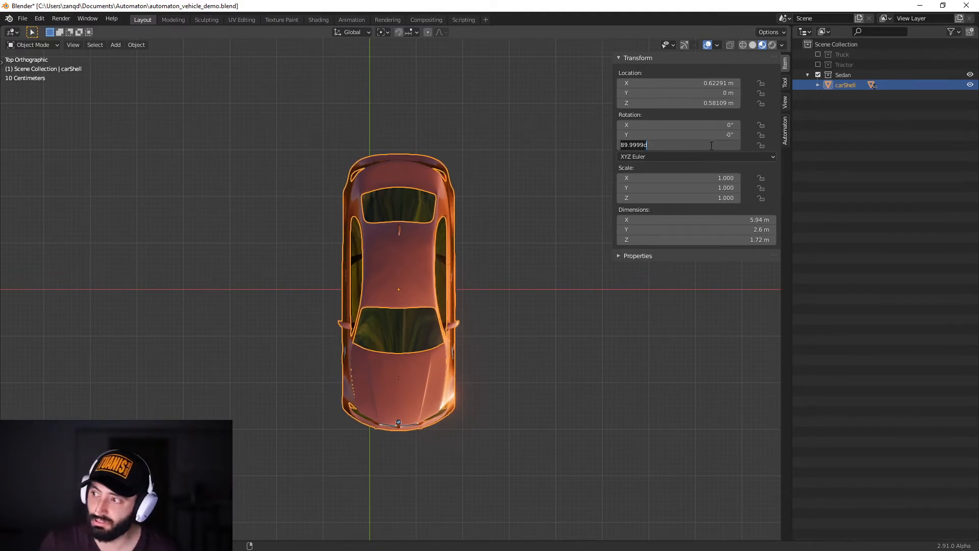
pyautogui.write('90')
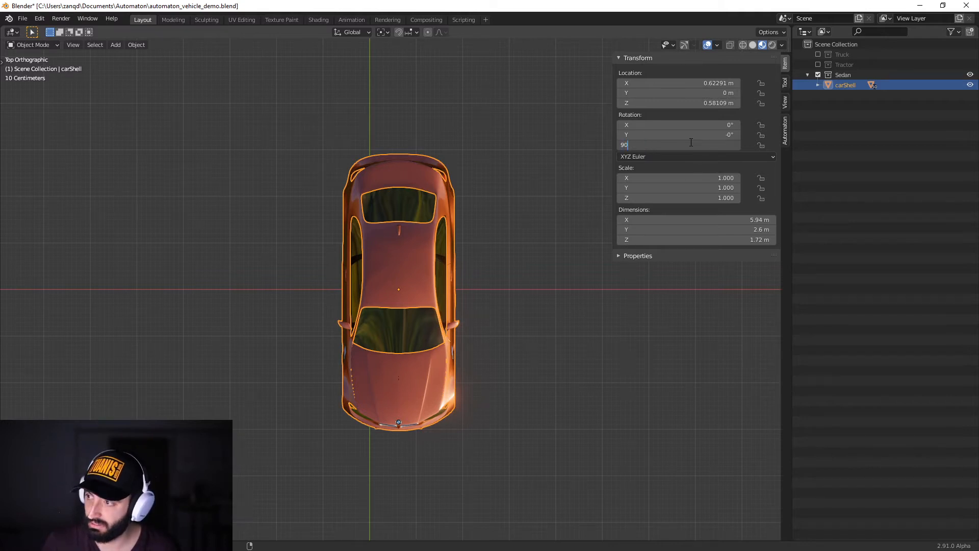
pyautogui.press('Return')
# - Center the sedan on the X axis in the front view by setting carShell's X location to 0 m
pyautogui.moveTo(489, 327); pyautogui.dragTo(464, 333, button='middle')
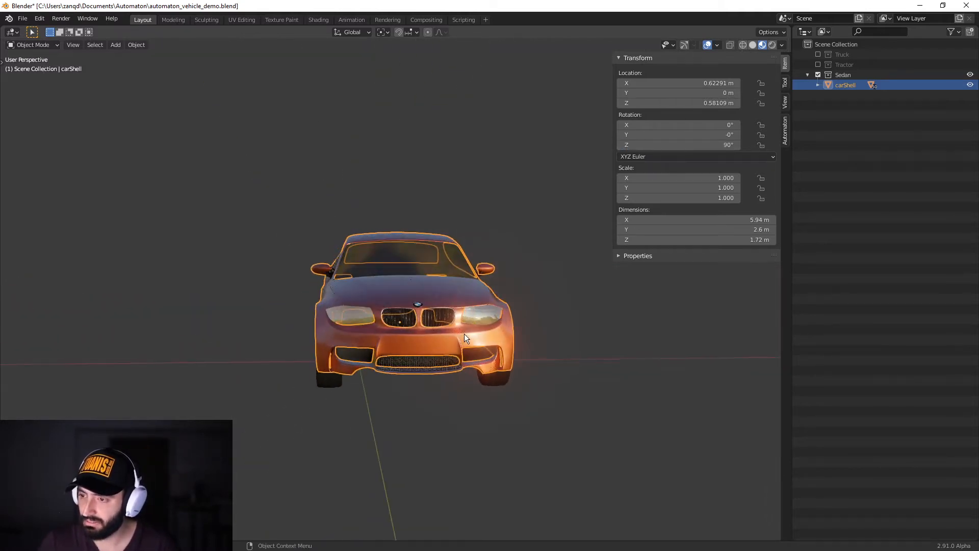
pyautogui.press('KP_1')
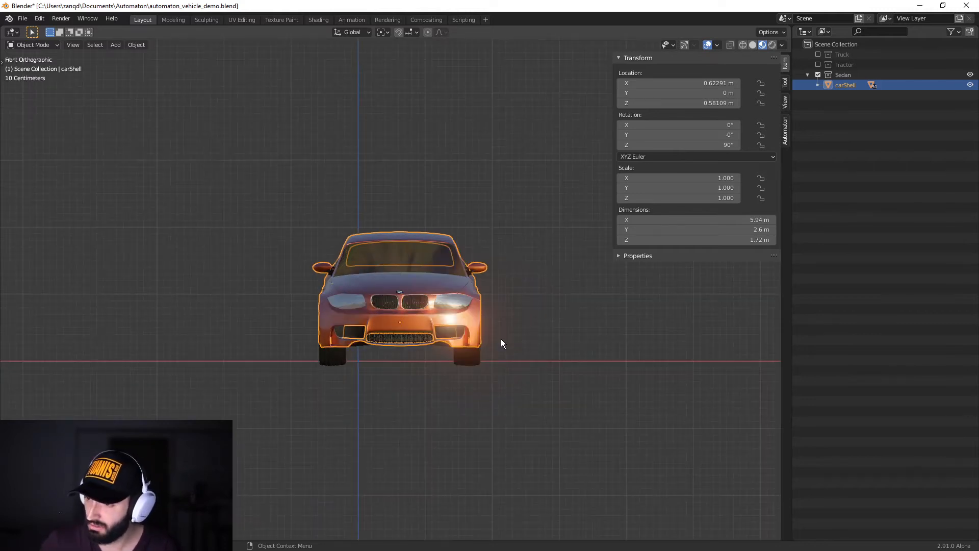
pyautogui.scroll(-2, 489, 360)
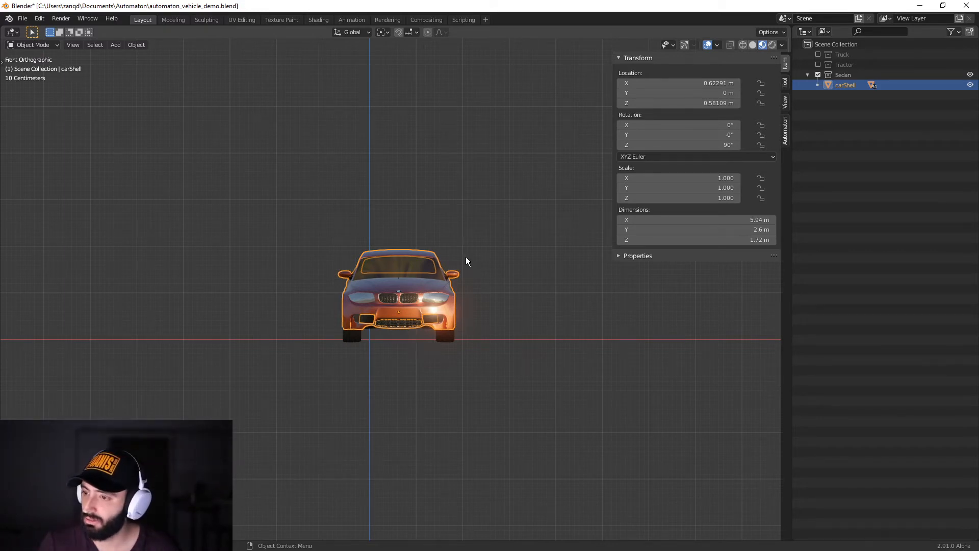
pyautogui.scroll(5, 392, 323)
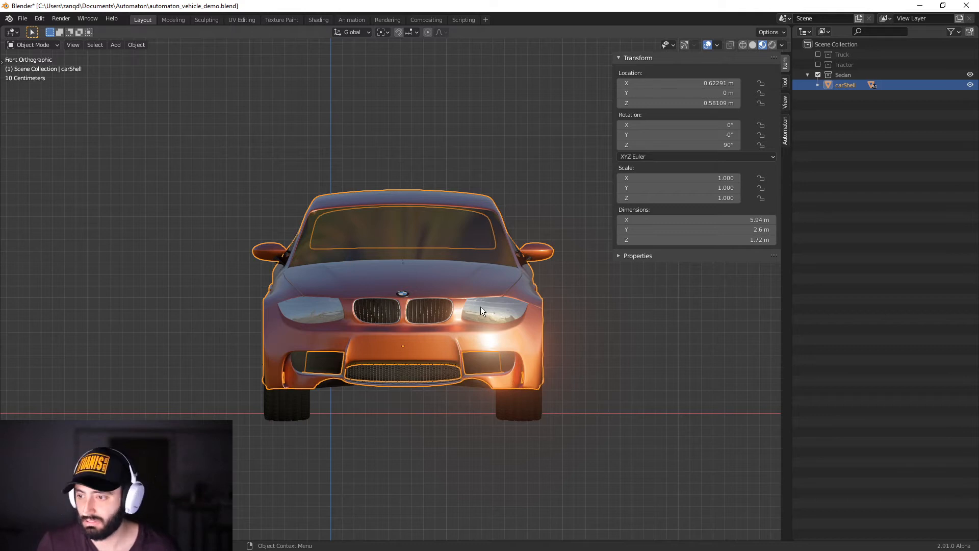
pyautogui.moveTo(699, 84)
pyautogui.mouseDown()
pyautogui.moveTo(683, 84)
pyautogui.moveTo(710, 82)
pyautogui.mouseUp()
pyautogui.click(710, 83)
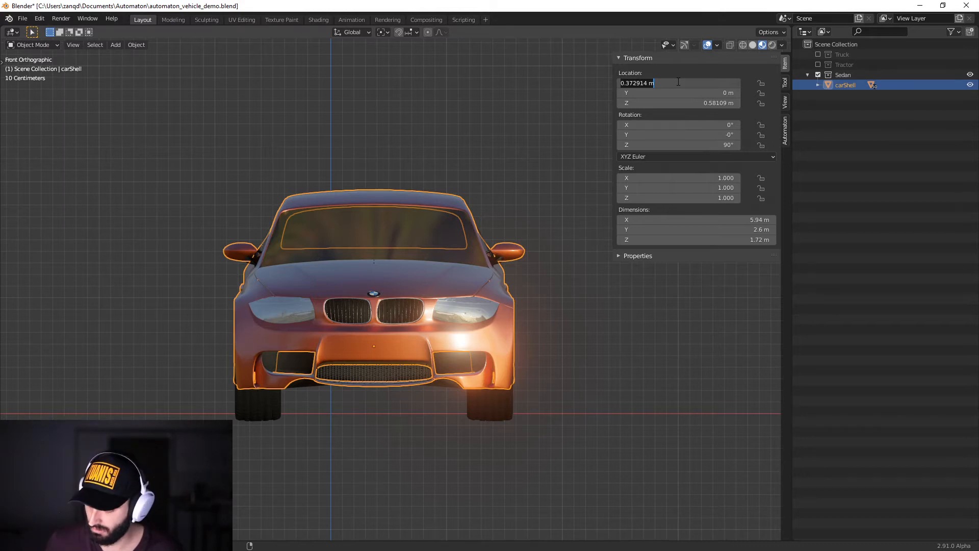
pyautogui.write('0')
pyautogui.press('Return')
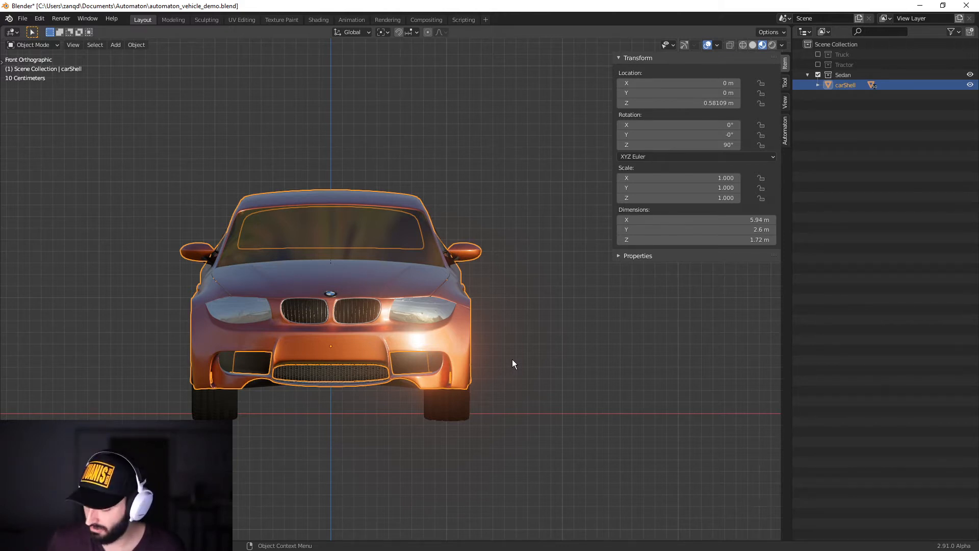
# - Raise the sedan along Z in the right side view to about 0.647 m, bringing its tyres up to the ground line
pyautogui.press('KP_3')
pyautogui.scroll(-2, 473, 399)
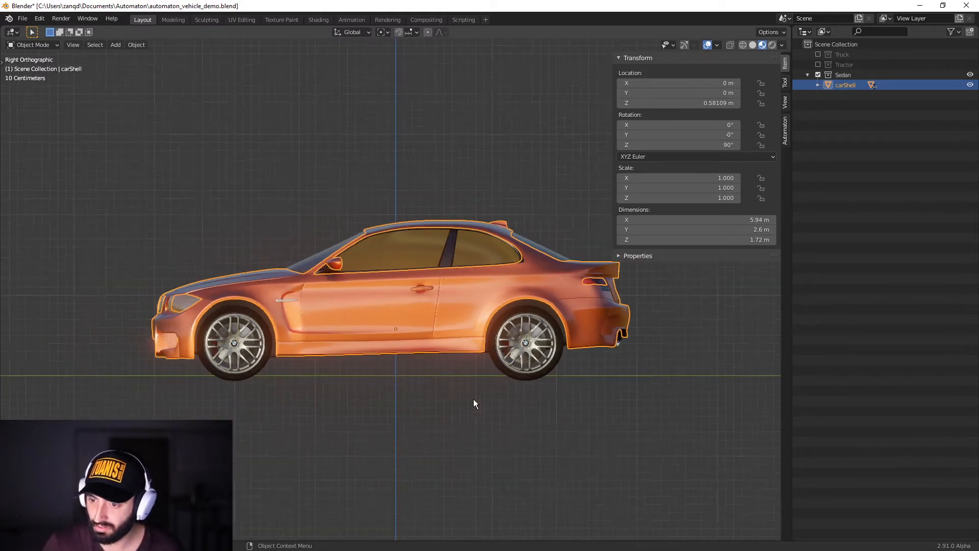
pyautogui.scroll(2, 467, 415)
pyautogui.scroll(-2, 467, 417)
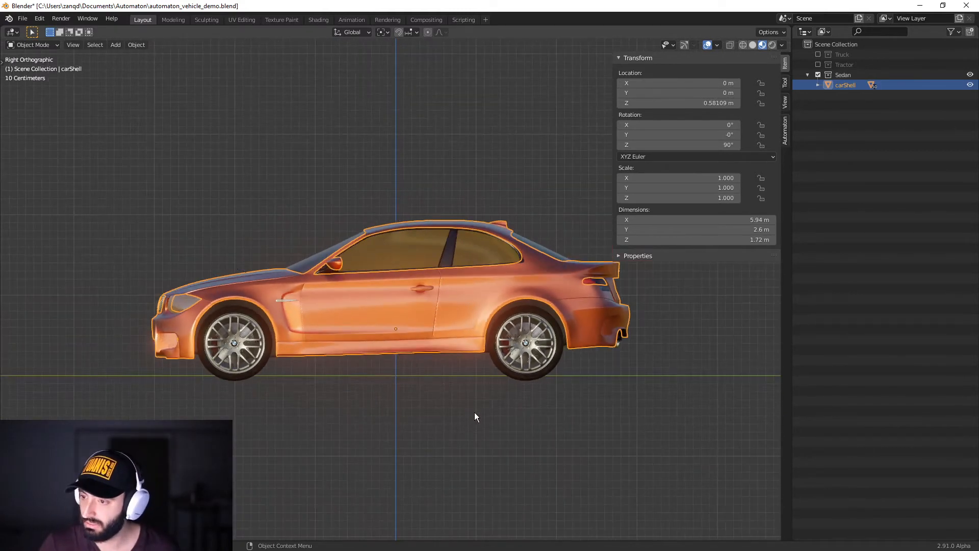
pyautogui.scroll(6, 487, 424)
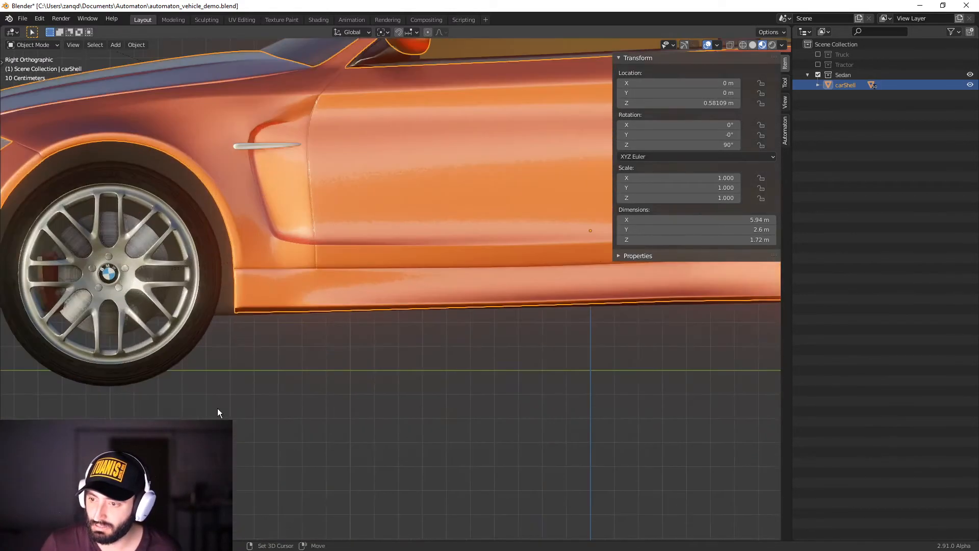
pyautogui.scroll(4, 253, 415)
pyautogui.scroll(1, 253, 388)
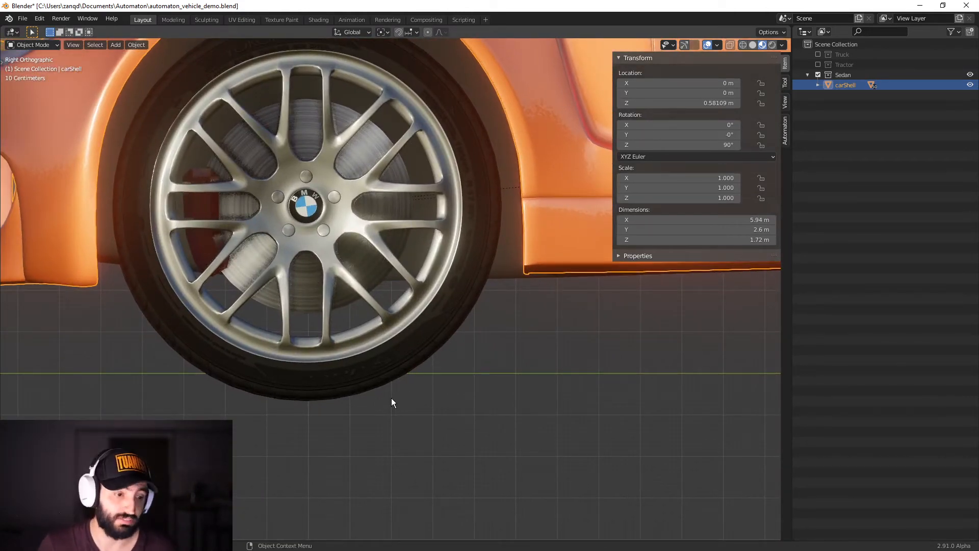
pyautogui.scroll(-8, 390, 398)
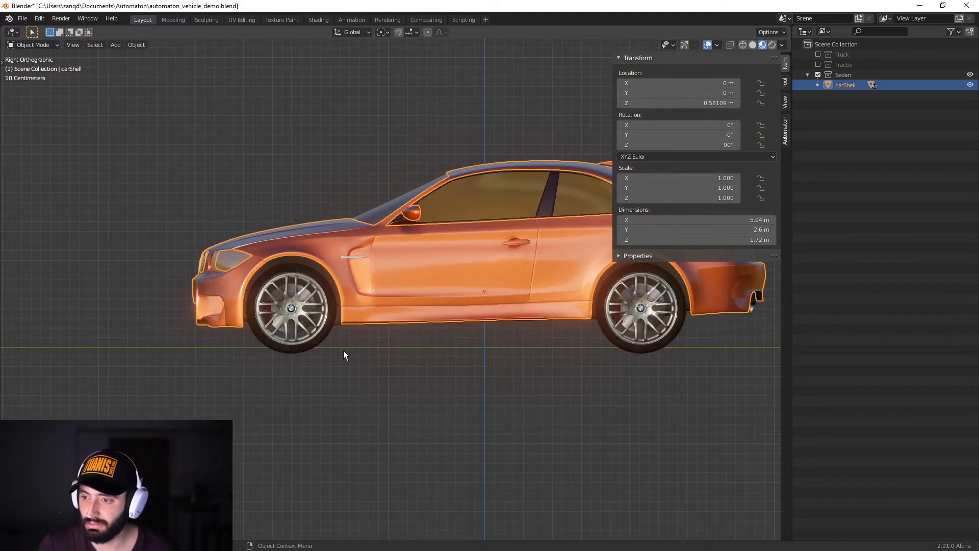
pyautogui.scroll(1, 346, 359)
pyautogui.scroll(-2, 456, 361)
pyautogui.scroll(5, 424, 416)
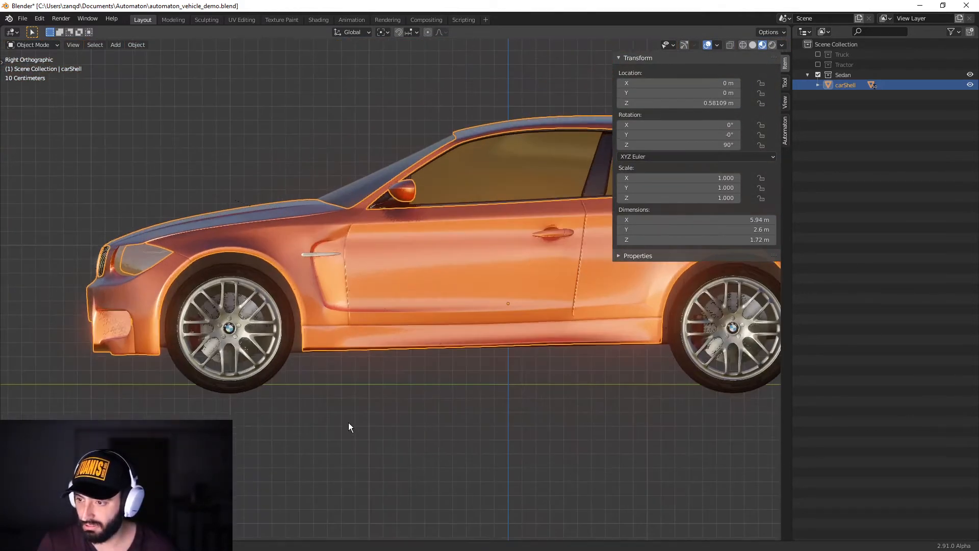
pyautogui.scroll(2, 336, 432)
pyautogui.press('g')
pyautogui.press('z')
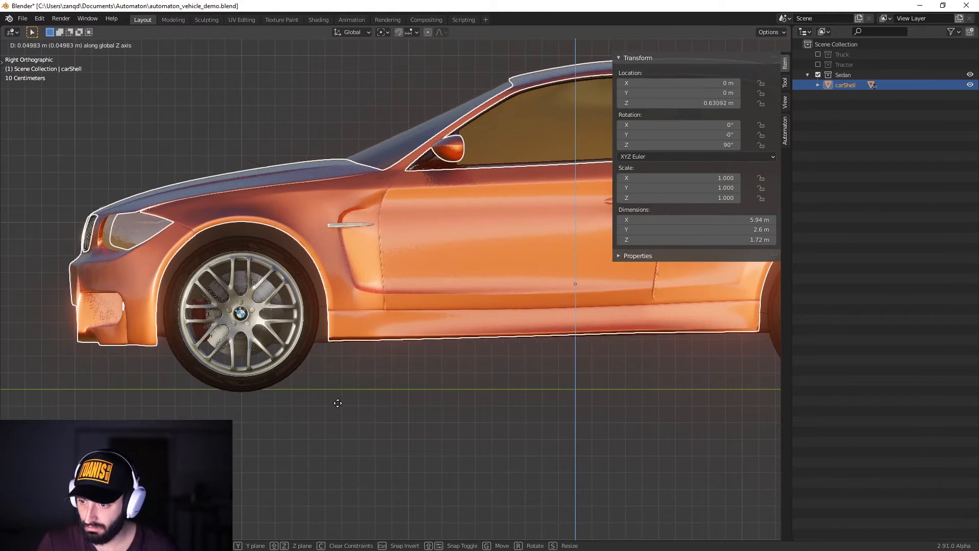
pyautogui.click(341, 378)
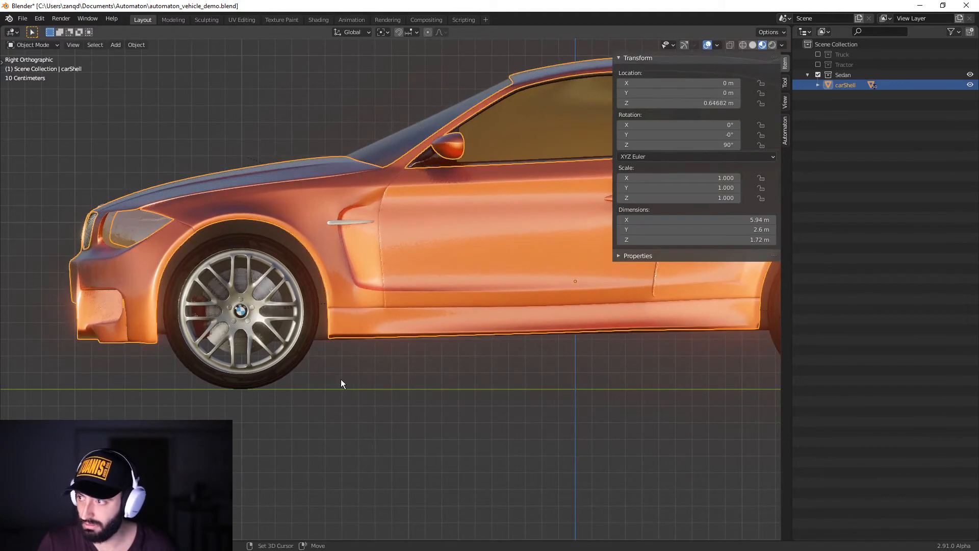
# - Fine-tune the sedan's height along Z to about 0.648 m, aligning the front tyre's lowest point with the ground line
pyautogui.scroll(6, 340, 378)
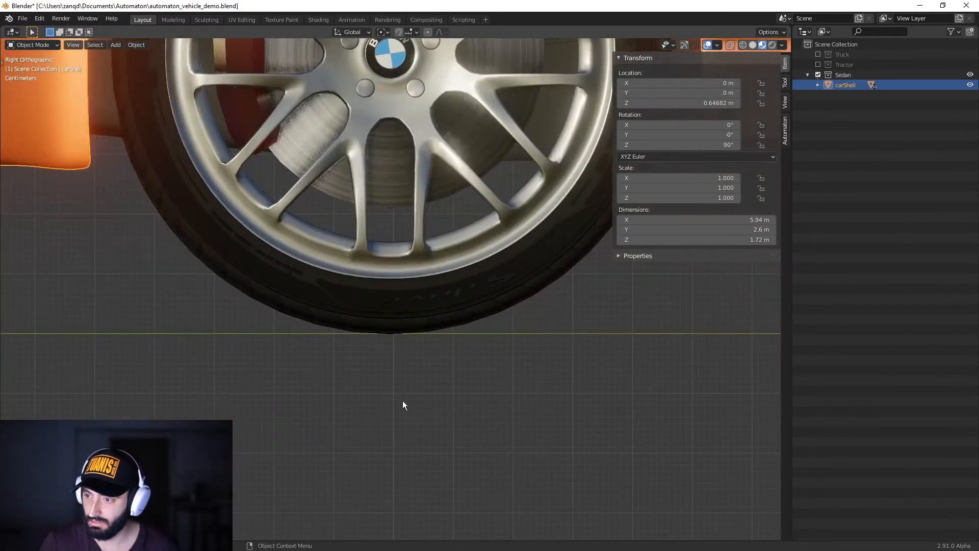
pyautogui.scroll(4, 403, 401)
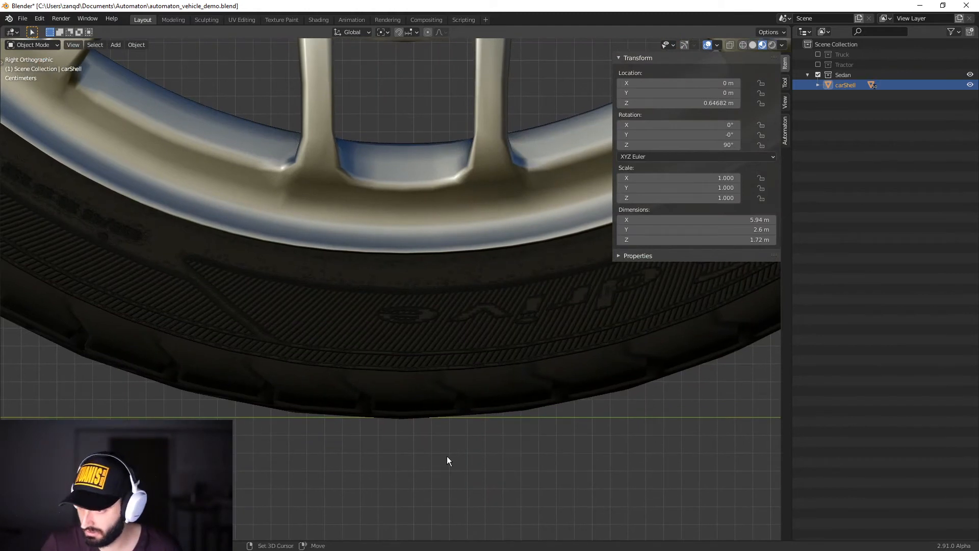
pyautogui.scroll(4, 421, 400)
pyautogui.press('g')
pyautogui.press('z')
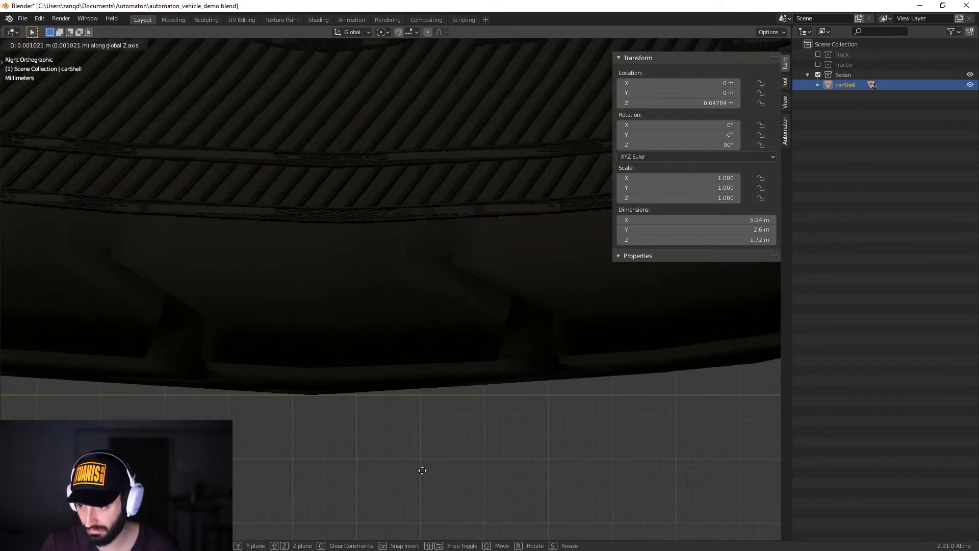
pyautogui.click(422, 470)
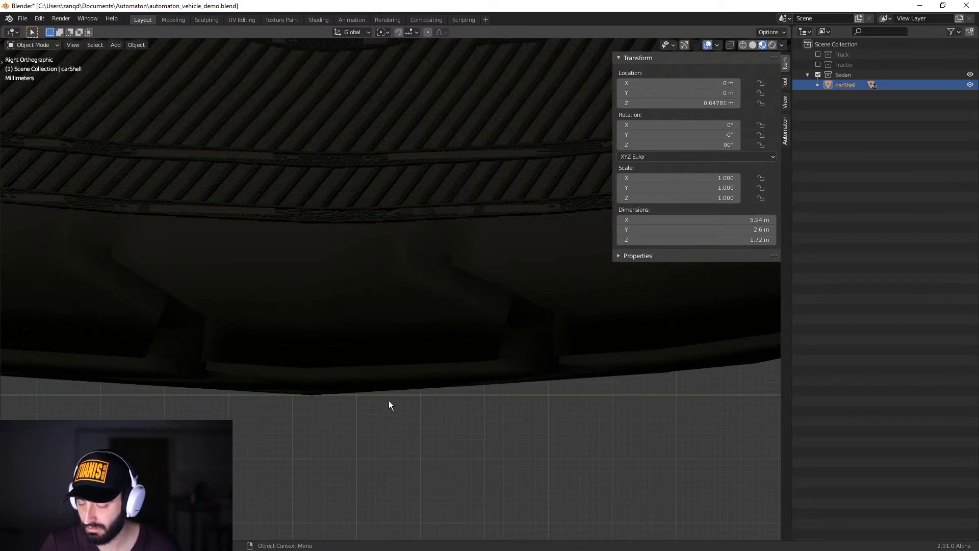
# - Examine the sedan's ground placement from the side, and its model lettering on the rear plate
pyautogui.scroll(-8, 388, 400)
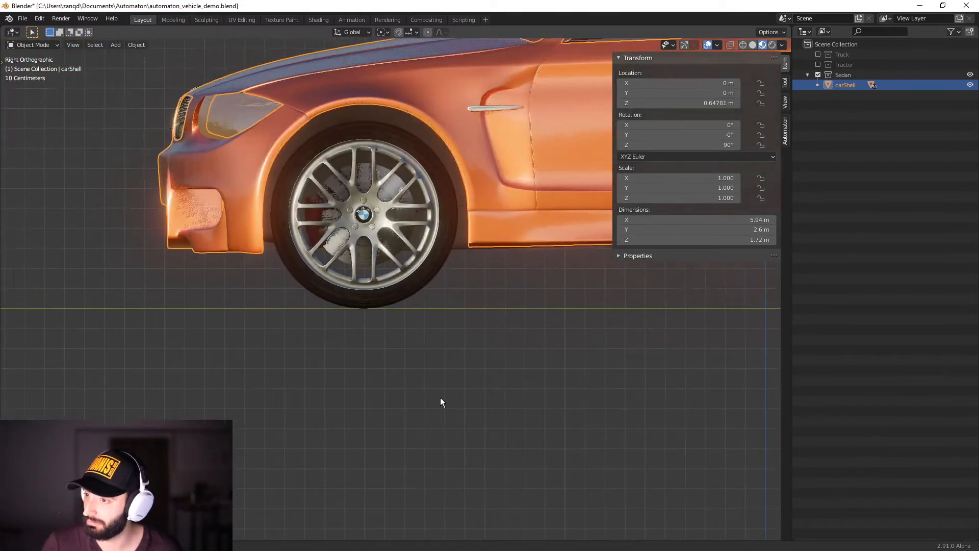
pyautogui.scroll(-5, 441, 401)
pyautogui.moveTo(402, 369); pyautogui.dragTo(484, 417, button='middle')
pyautogui.press('KP_3')
pyautogui.scroll(-2, 483, 417)
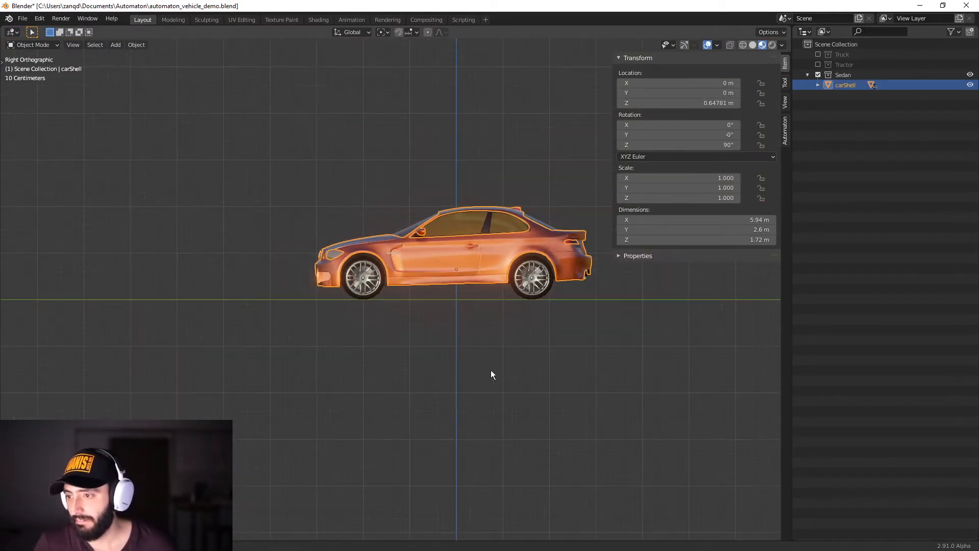
pyautogui.keyDown('shift'); pyautogui.moveTo(491, 370); pyautogui.dragTo(431, 381, button='middle'); pyautogui.keyUp('shift')
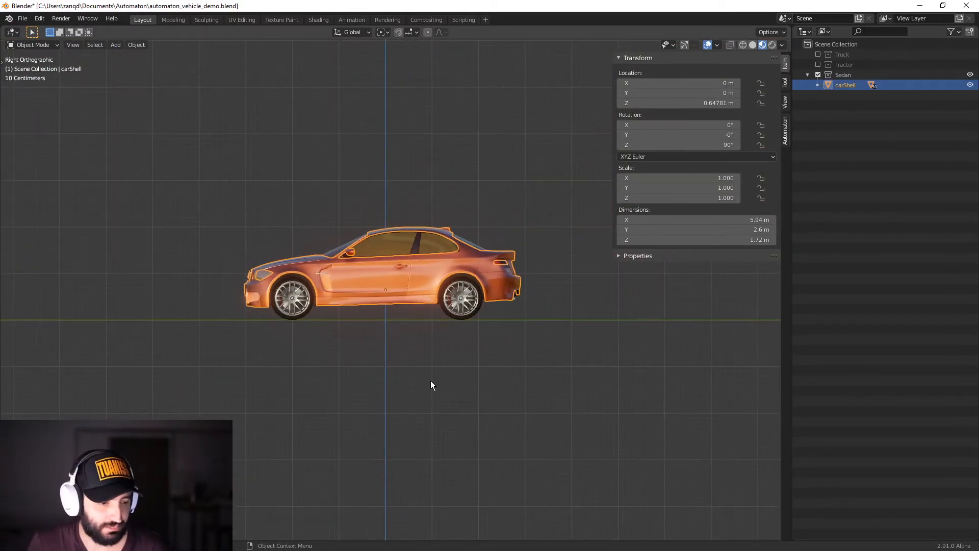
pyautogui.scroll(3, 498, 291)
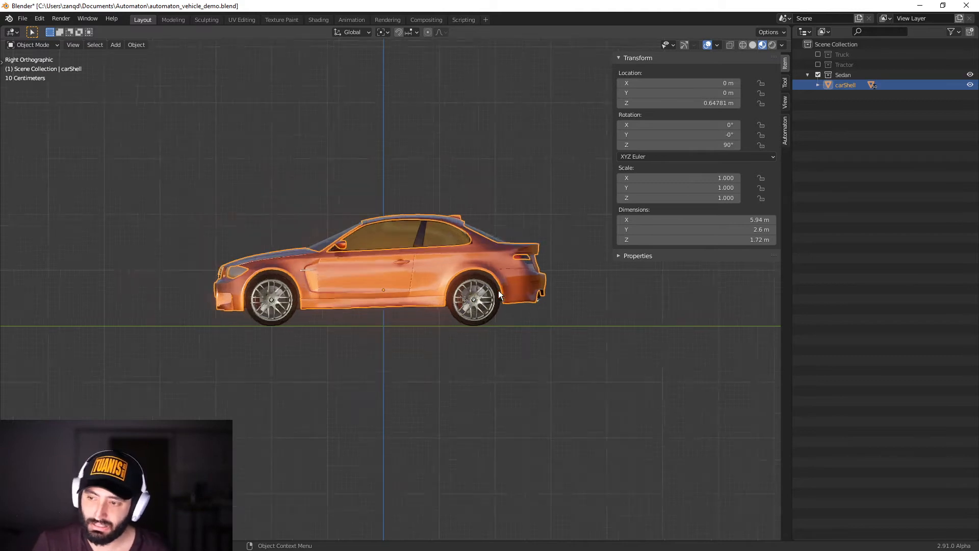
pyautogui.scroll(-2, 510, 317)
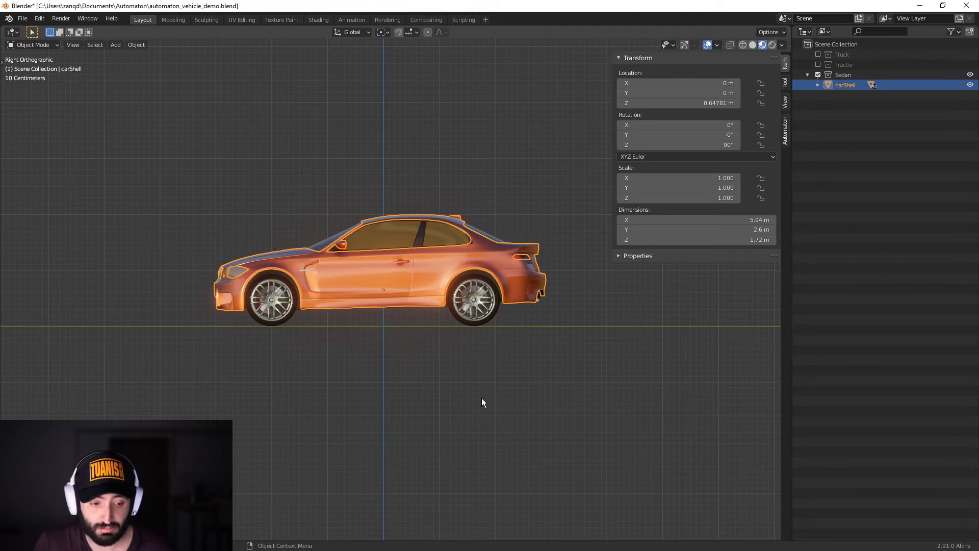
pyautogui.moveTo(483, 402); pyautogui.dragTo(439, 365, button='middle')
pyautogui.scroll(5, 402, 362)
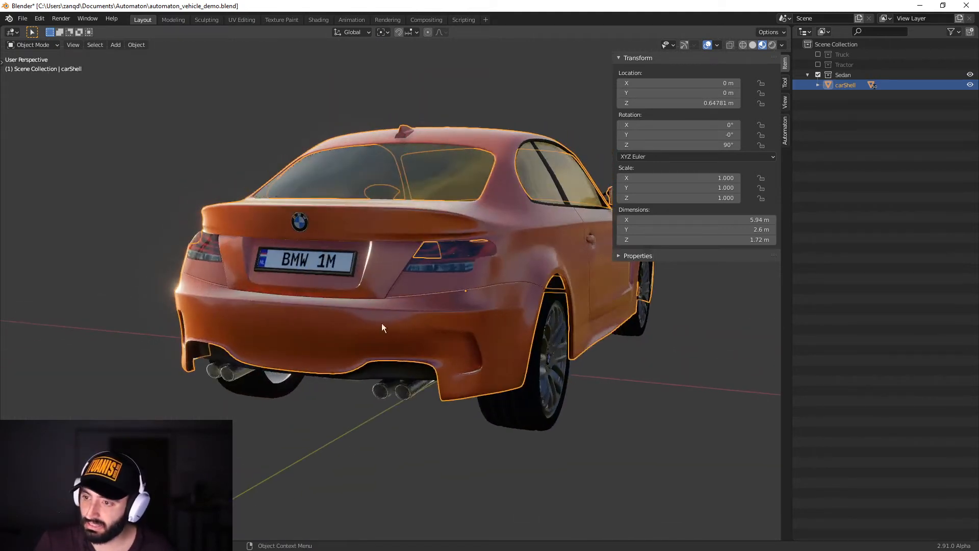
pyautogui.scroll(2, 382, 325)
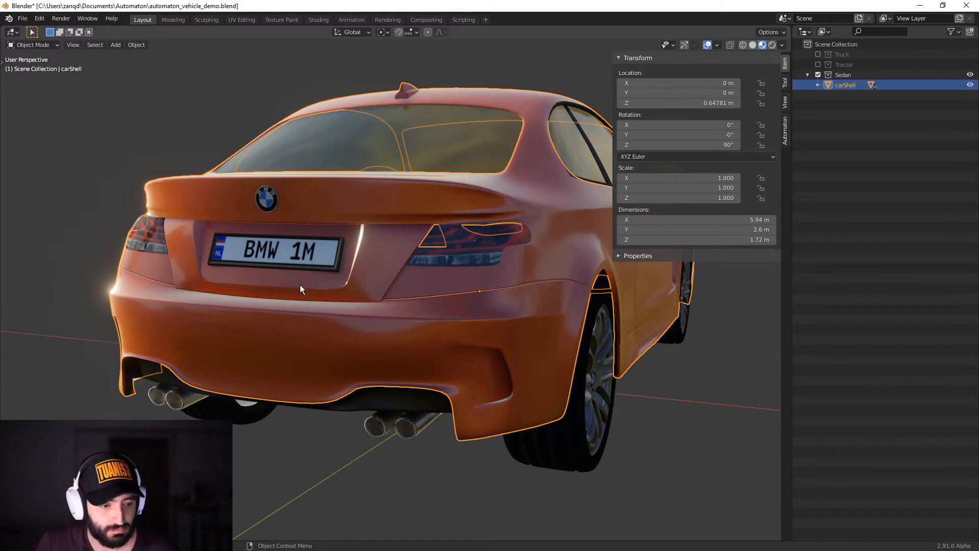
pyautogui.scroll(-3, 383, 352)
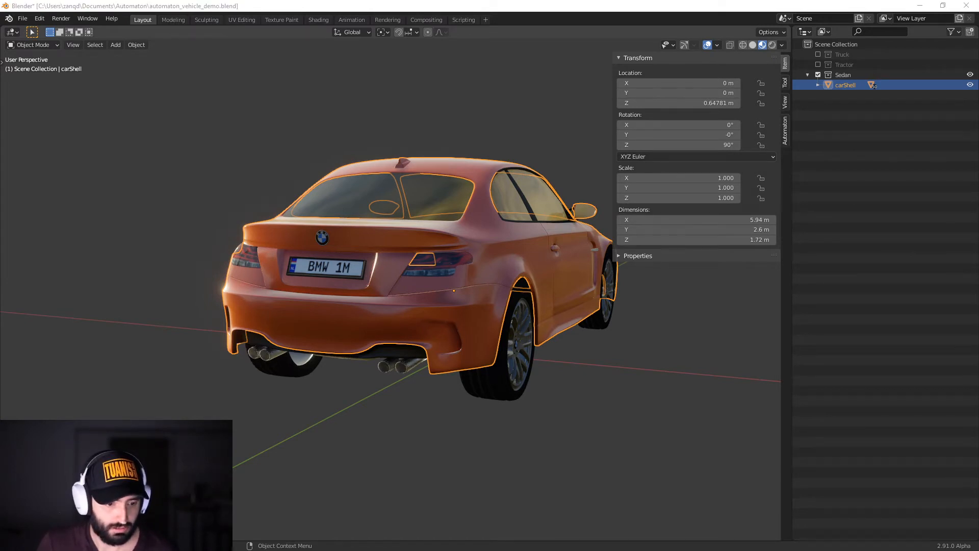
# - Switch to the web browser and search Google for "bmw 1m dimensions" to find the real car's size
pyautogui.hotkey('alt', 'Tab')
pyautogui.click(134, 9)
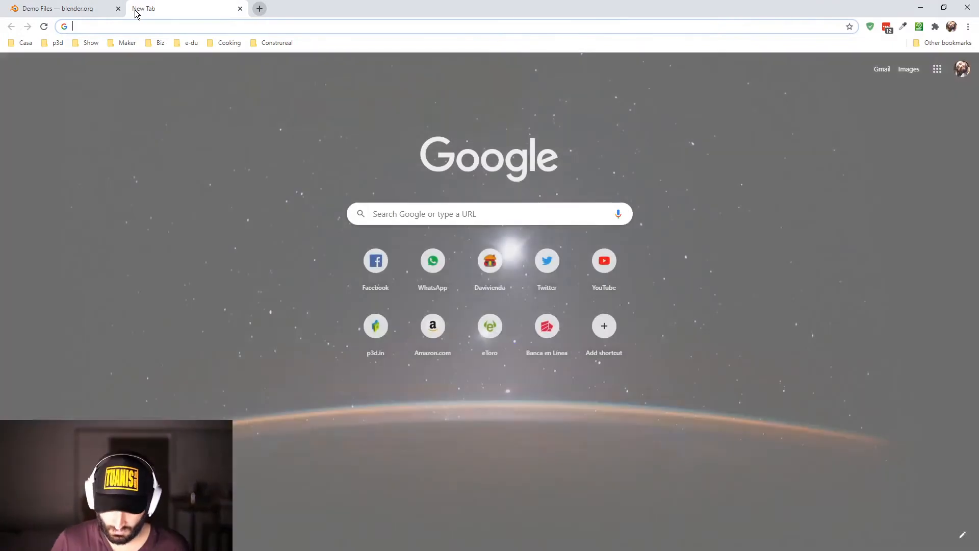
pyautogui.write('bmw')
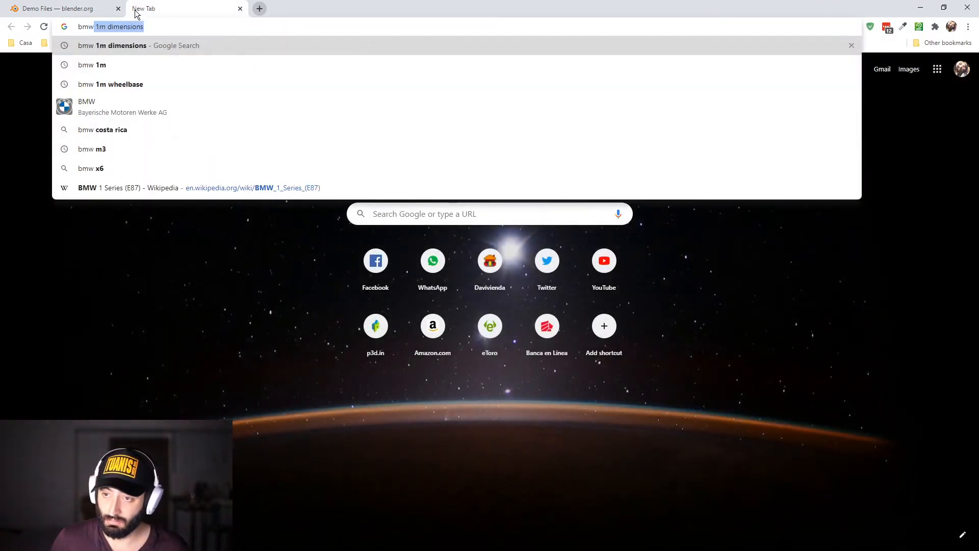
pyautogui.press('Right')
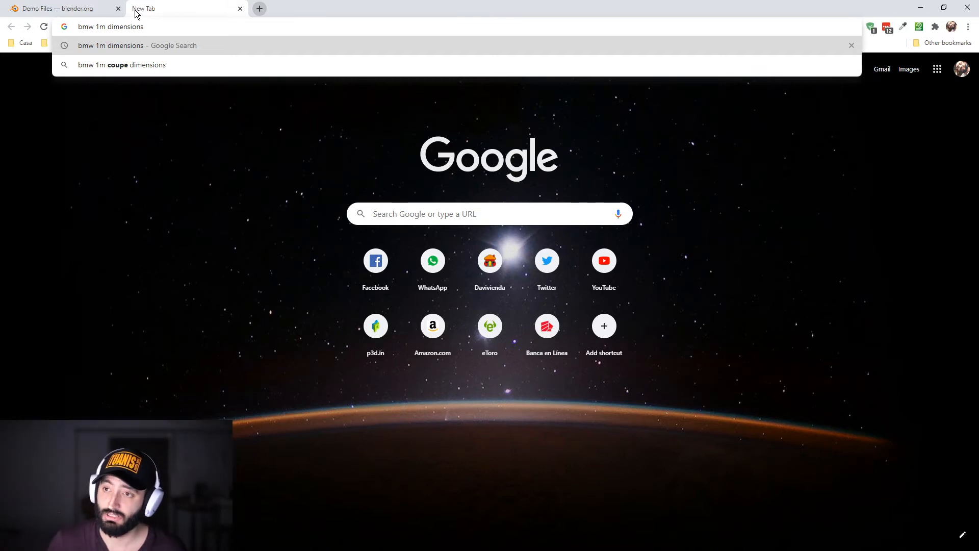
pyautogui.press('Return')
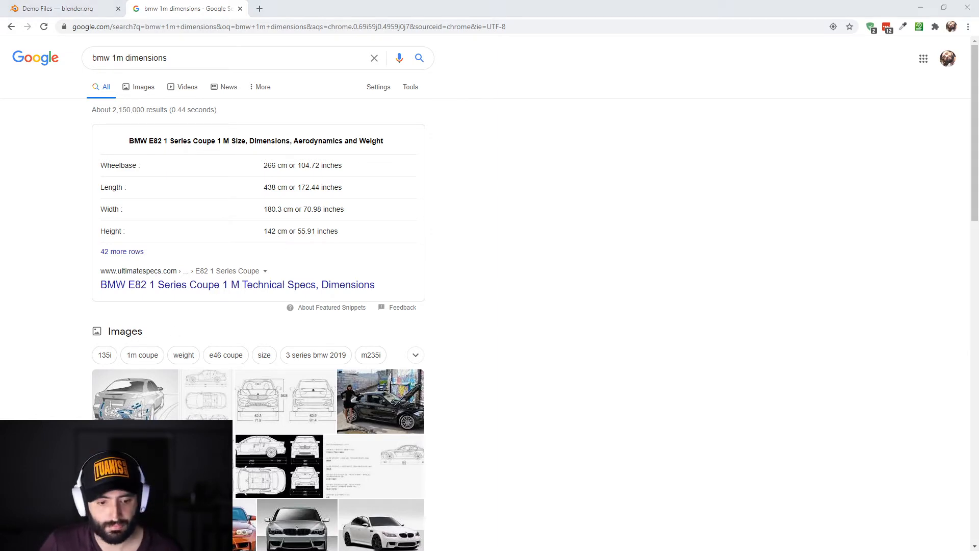
# - Switch back to Blender, reselect the carShell body and examine the sedan's overall length in the right side view
pyautogui.hotkey('alt', 'Tab')
pyautogui.moveTo(482, 308); pyautogui.dragTo(498, 302, button='middle')
pyautogui.press('KP_3')
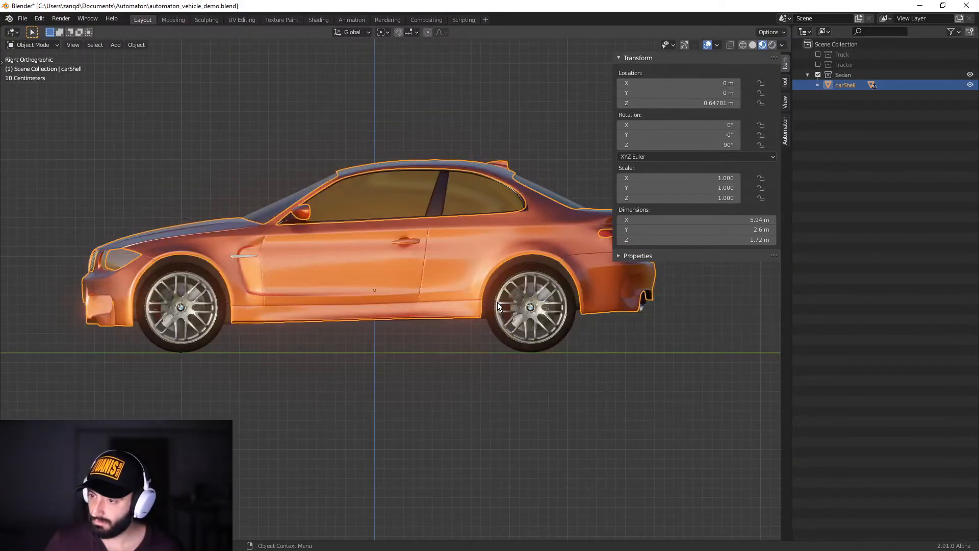
pyautogui.scroll(-4, 277, 407)
pyautogui.click(362, 394)
pyautogui.click(400, 302)
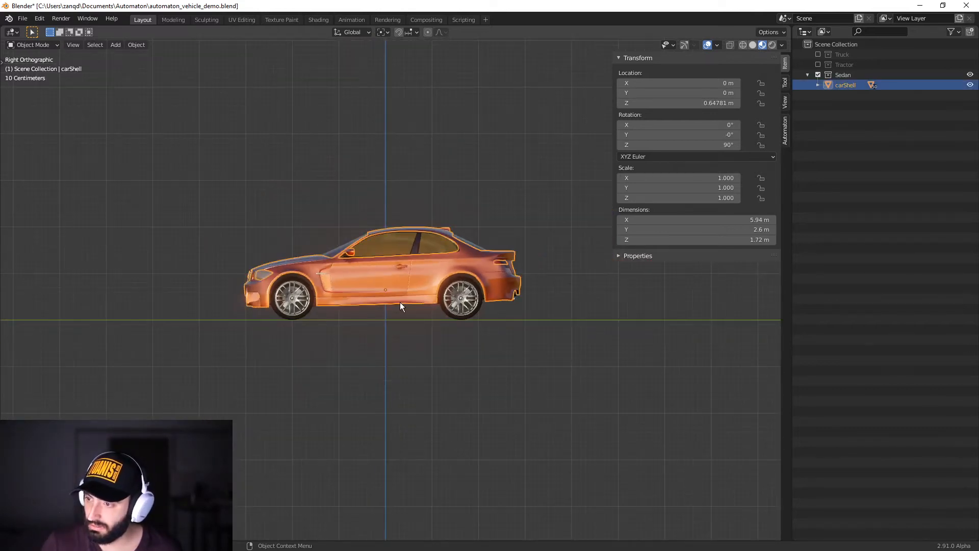
pyautogui.scroll(3, 448, 303)
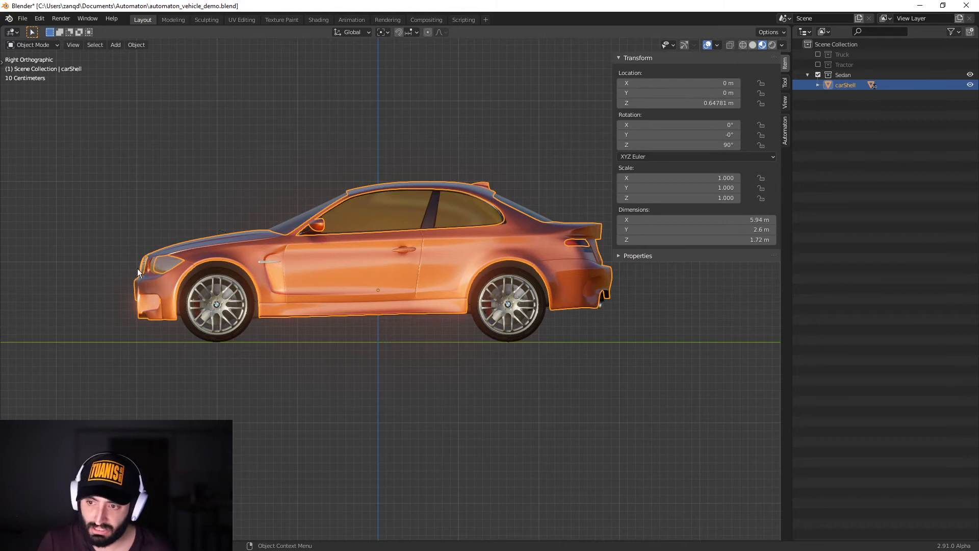
# - Recheck the reference dimensions in the browser and set the carShell's X dimension to 438 cm
pyautogui.scroll(-3, 609, 278)
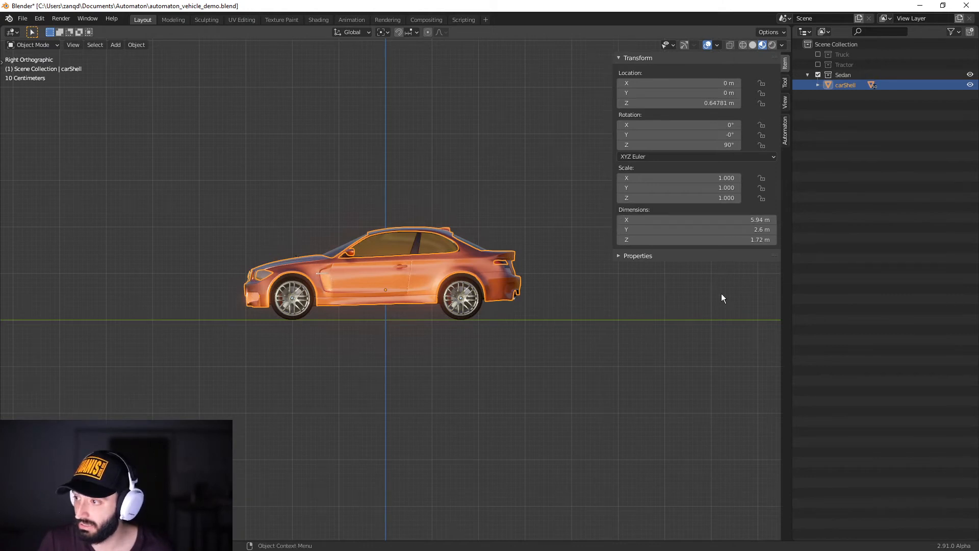
pyautogui.scroll(3, 722, 298)
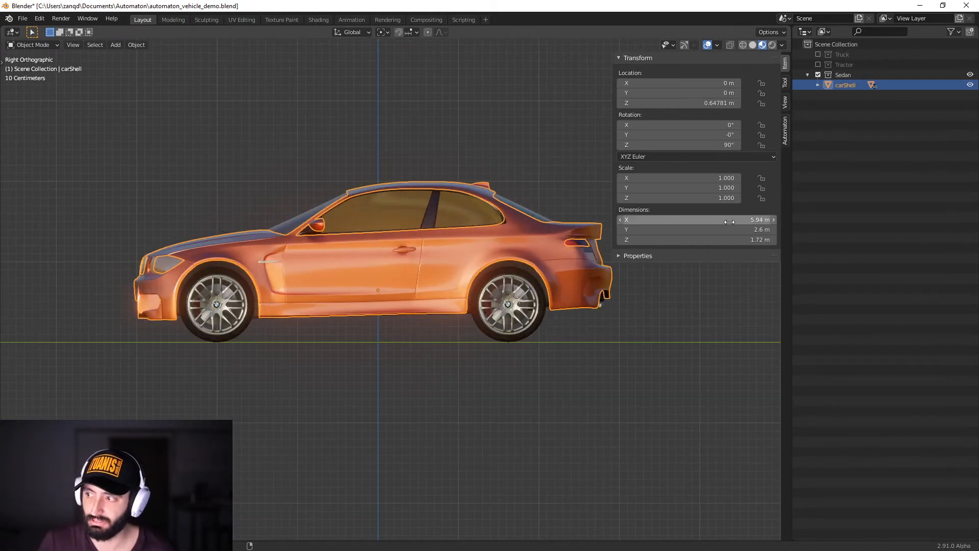
pyautogui.hotkey('alt', 'Tab')
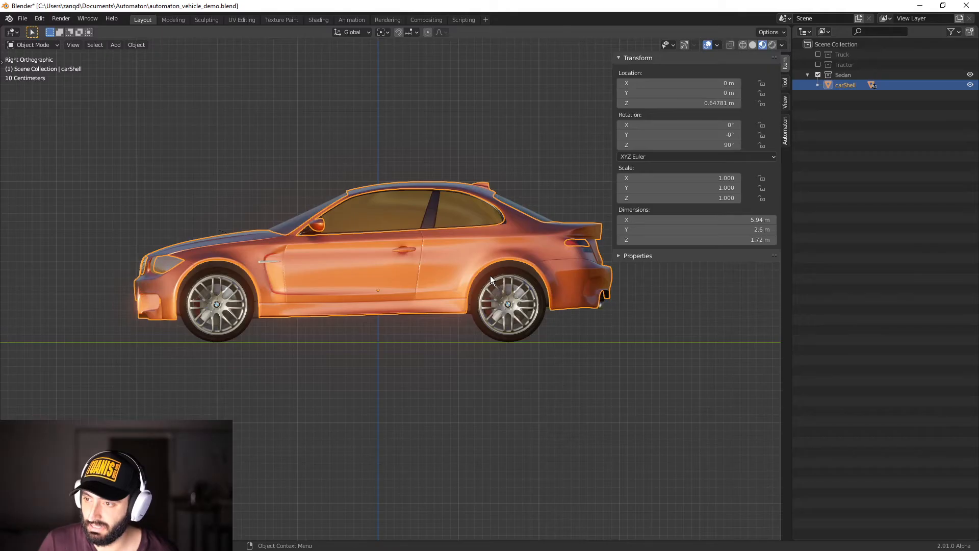
pyautogui.hotkey('alt', 'Tab')
pyautogui.click(728, 221)
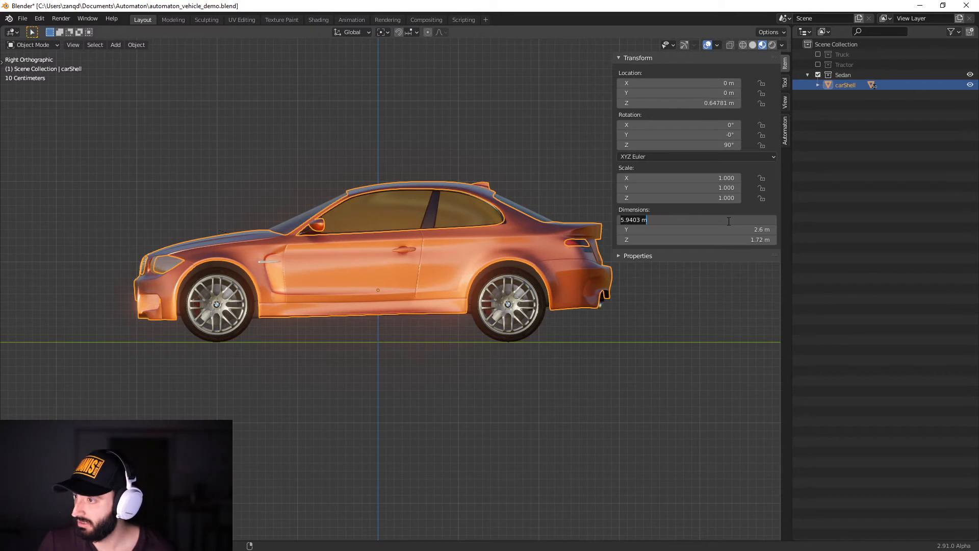
pyautogui.write('43')
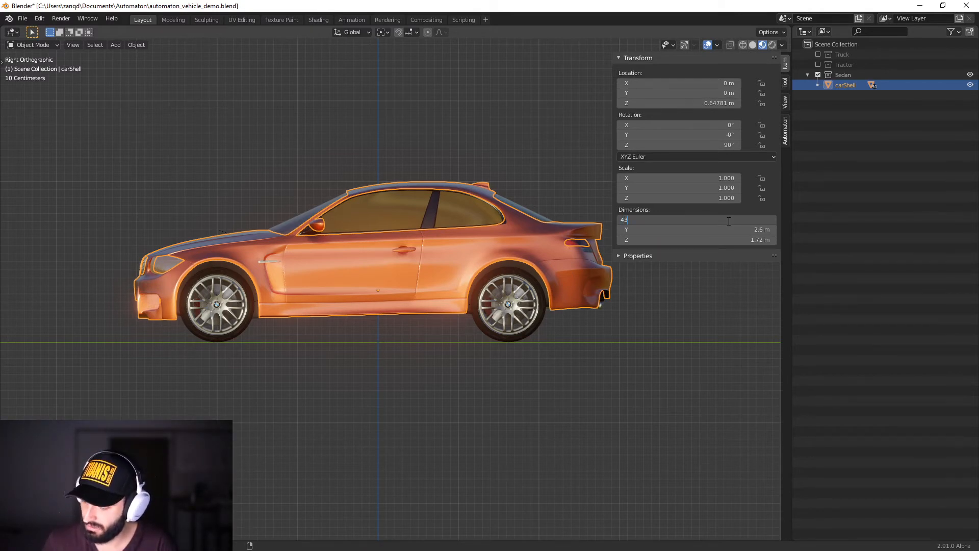
pyautogui.write('8cm')
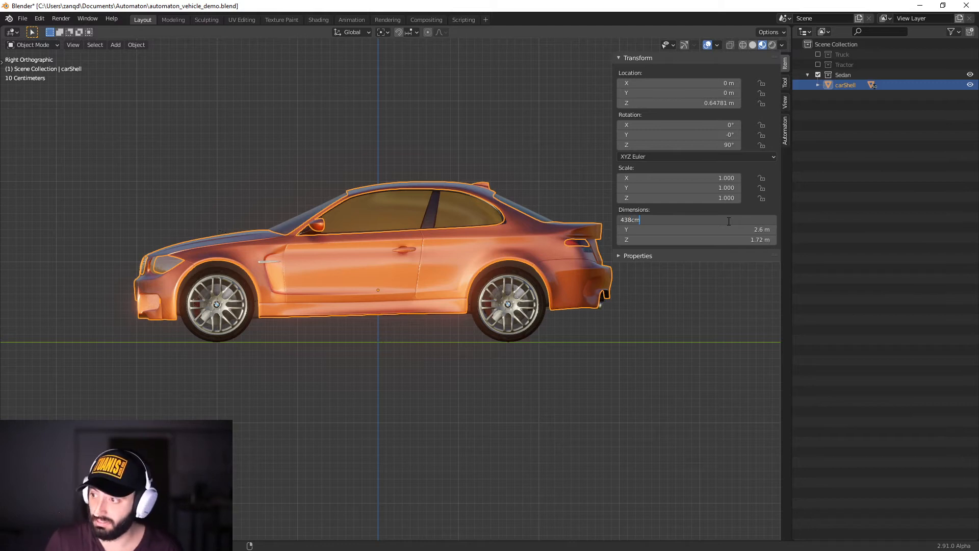
pyautogui.press('Return')
# - Set the carShell's Y and Z scale to 0.737 to match its X scale
pyautogui.moveTo(531, 225); pyautogui.dragTo(475, 298, button='middle')
pyautogui.scroll(3, 520, 291)
pyautogui.moveTo(560, 296); pyautogui.dragTo(530, 295, button='middle')
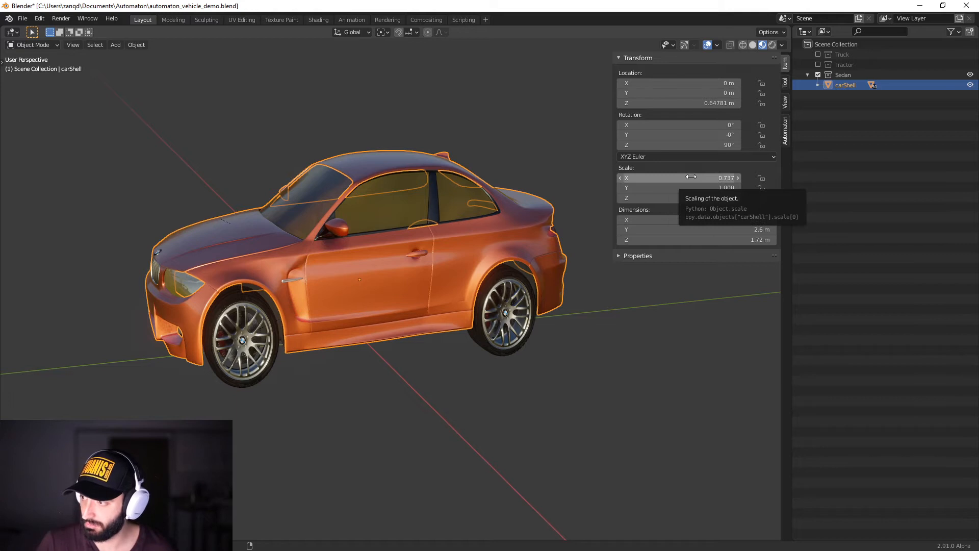
pyautogui.write('0.737')
pyautogui.write('0.737')
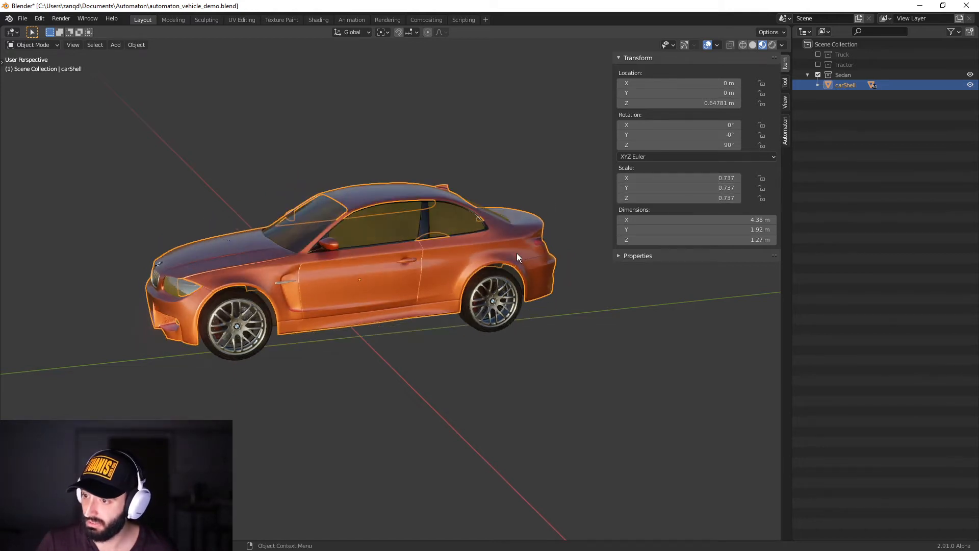
# - In the right side view, lower the sedan along Z to about 0.477 m so its tyres reach the ground line
pyautogui.moveTo(515, 253); pyautogui.dragTo(507, 270, button='middle')
pyautogui.scroll(2, 506, 271)
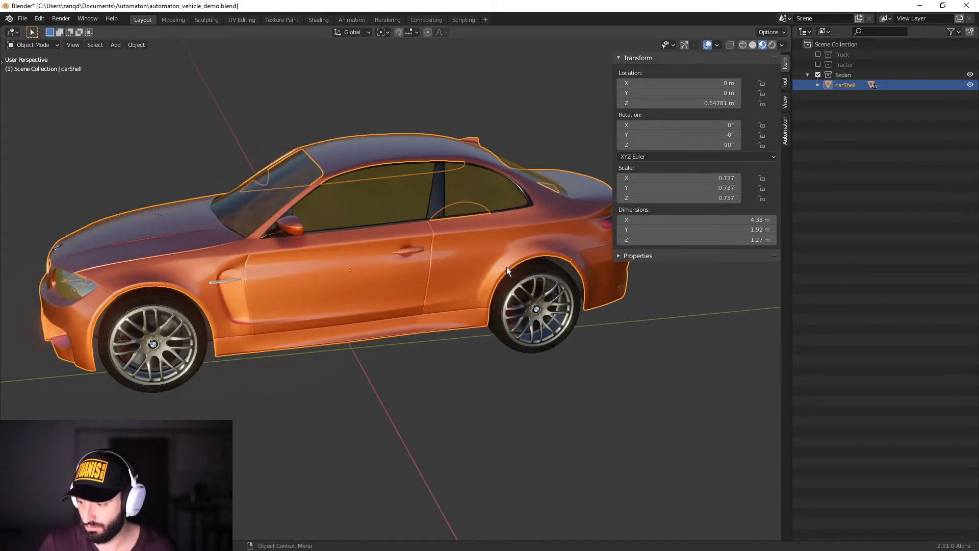
pyautogui.press('KP_3')
pyautogui.scroll(2, 472, 335)
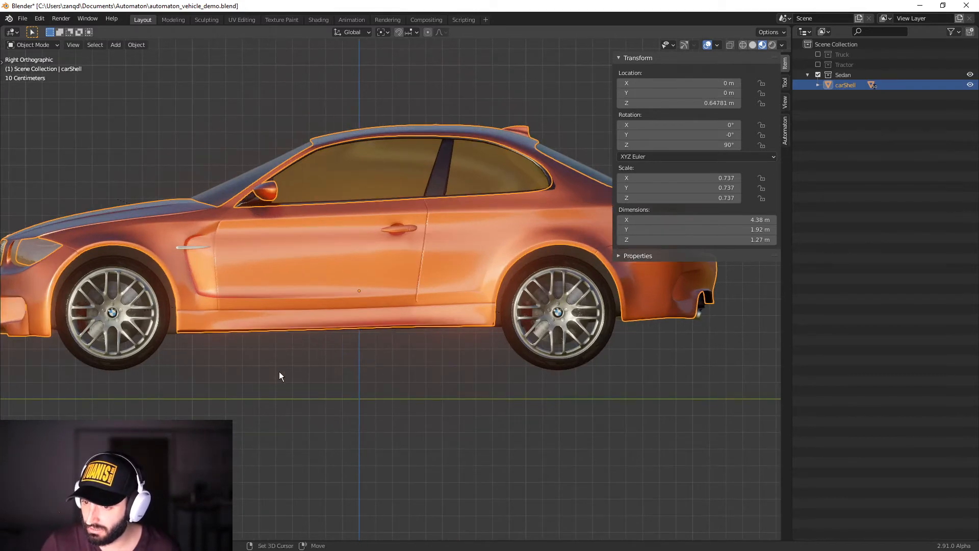
pyautogui.keyDown('shift'); pyautogui.moveTo(279, 371); pyautogui.dragTo(340, 314, button='middle'); pyautogui.keyUp('shift')
pyautogui.scroll(3, 339, 314)
pyautogui.keyDown('shift'); pyautogui.moveTo(295, 336); pyautogui.dragTo(350, 347, button='middle'); pyautogui.keyUp('shift')
pyautogui.keyDown('shift'); pyautogui.moveTo(170, 334); pyautogui.dragTo(334, 346, button='middle'); pyautogui.keyUp('shift')
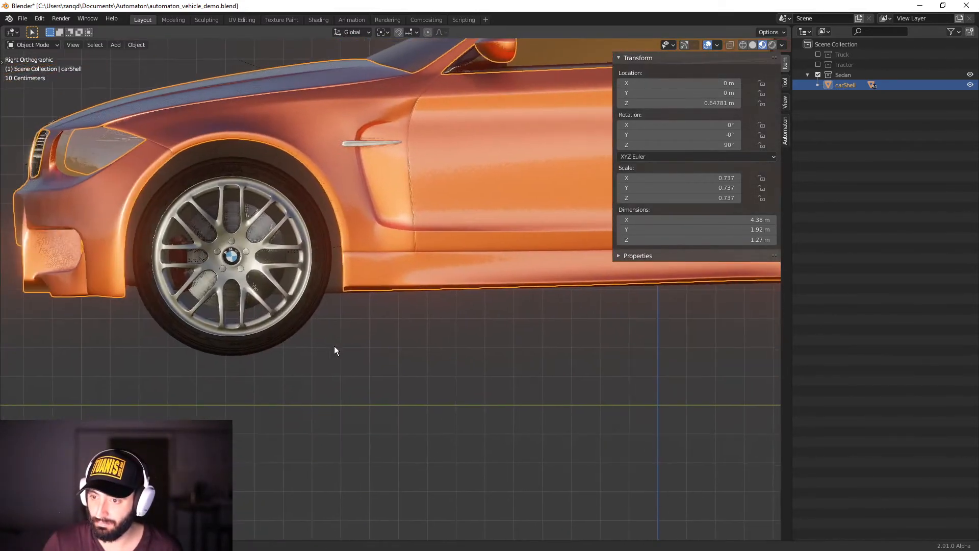
pyautogui.click(312, 286)
pyautogui.click(363, 281)
pyautogui.scroll(-2, 397, 291)
pyautogui.scroll(4, 411, 337)
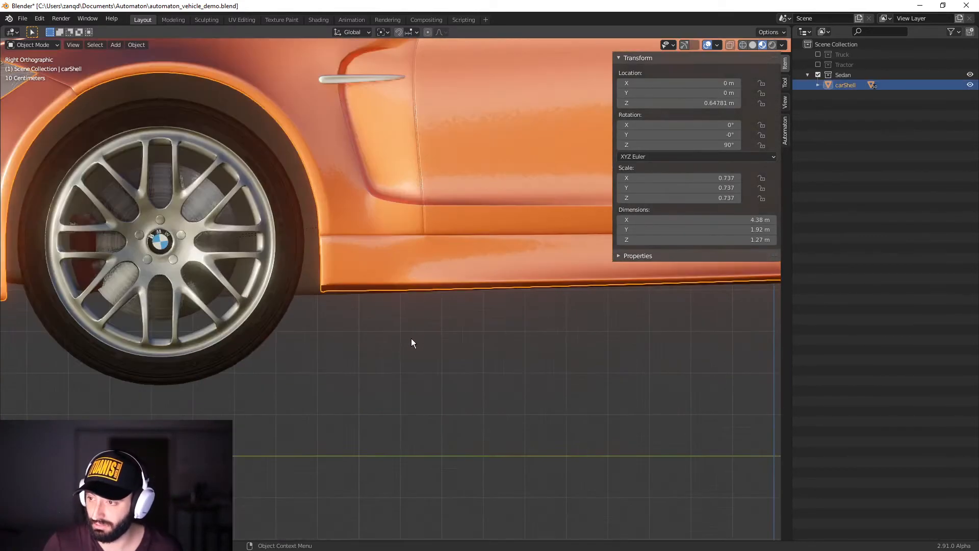
pyautogui.scroll(-1, 442, 342)
pyautogui.press('g')
pyautogui.press('z')
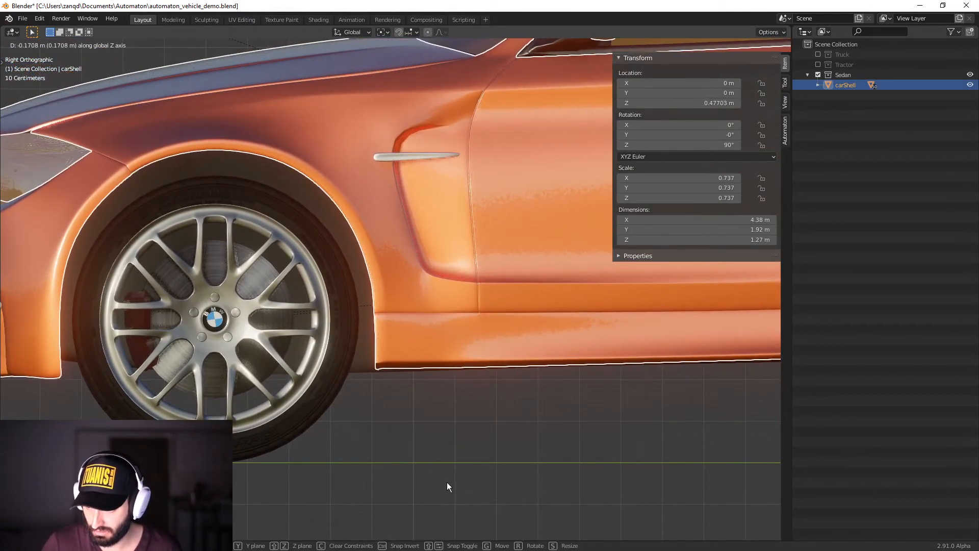
pyautogui.click(446, 481)
# - Fine-tune the sedan's height along Z to about 0.478 m, aligning the front tyre's lowest point with the ground line
pyautogui.scroll(-1, 313, 462)
pyautogui.scroll(5, 436, 394)
pyautogui.scroll(3, 438, 383)
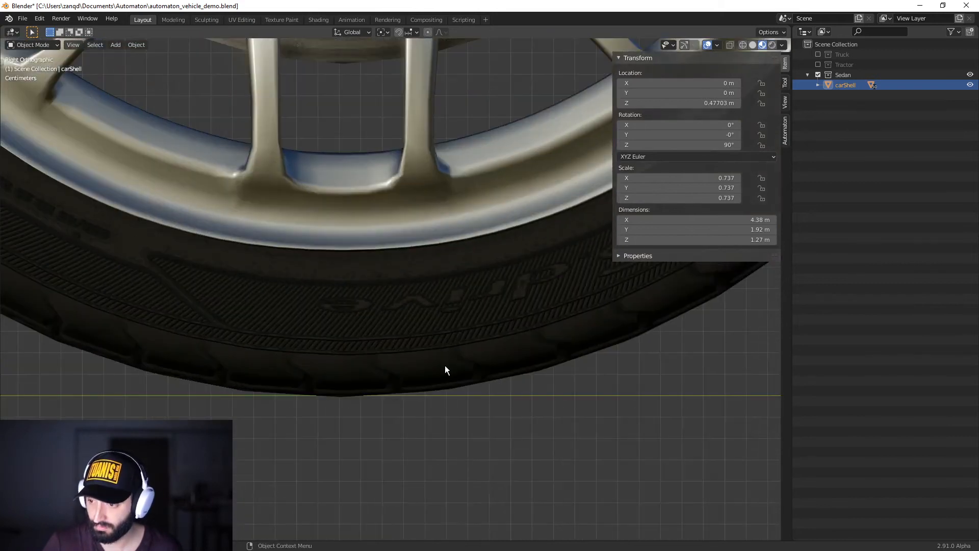
pyautogui.press('g')
pyautogui.press('z')
pyautogui.click(417, 466)
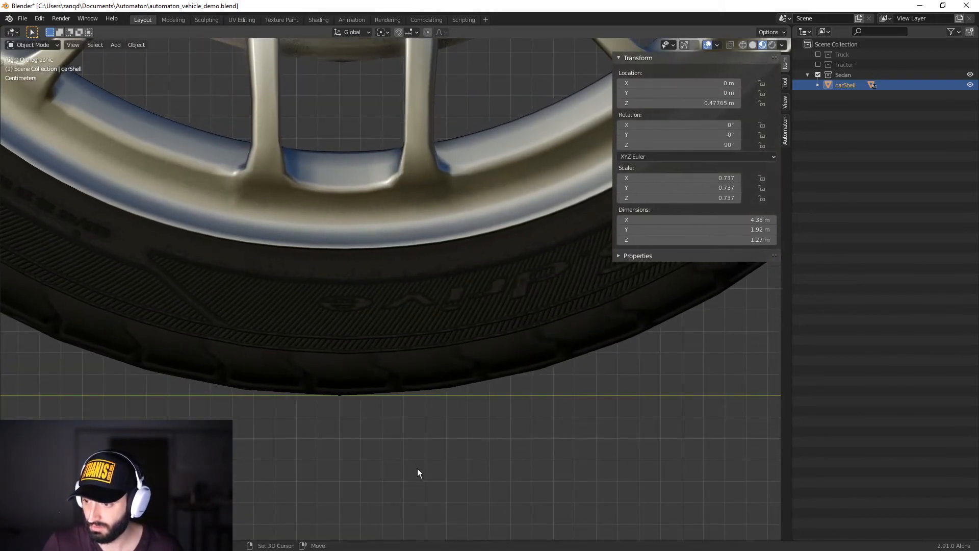
# - Annotate a vertical mark through the centre of the front wheel and another through the rear wheel
pyautogui.scroll(-6, 441, 384)
pyautogui.keyDown('shift'); pyautogui.moveTo(590, 367); pyautogui.dragTo(366, 379, button='middle'); pyautogui.keyUp('shift')
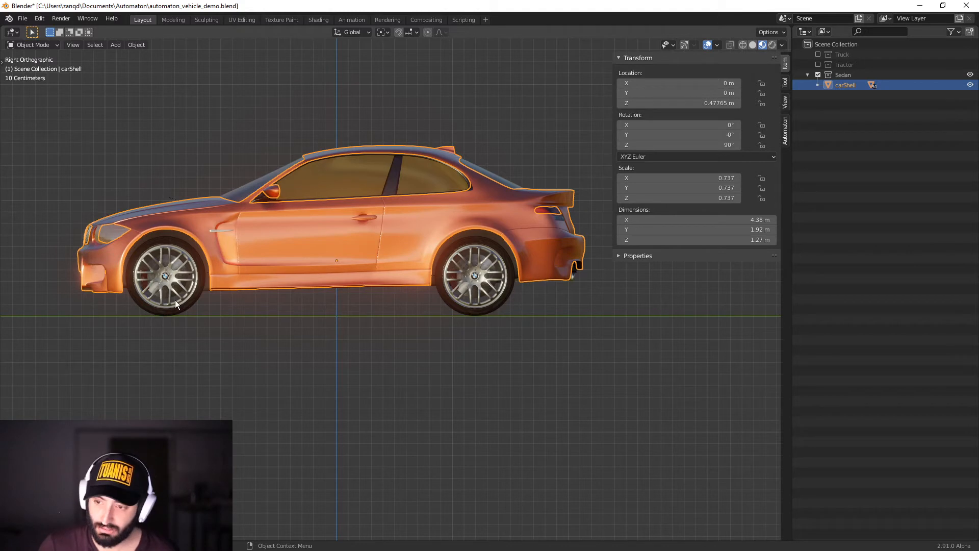
pyautogui.press('d')
pyautogui.moveTo(166, 247)
pyautogui.mouseDown()
pyautogui.moveTo(161, 291)
pyautogui.moveTo(171, 306)
pyautogui.moveTo(171, 254)
pyautogui.moveTo(170, 295)
pyautogui.mouseUp()
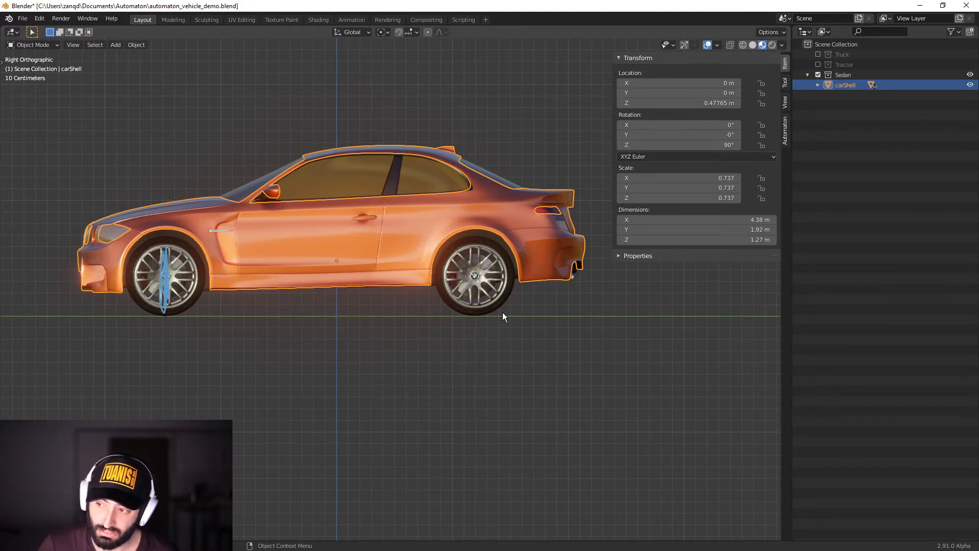
pyautogui.press('d')
pyautogui.moveTo(473, 251); pyautogui.dragTo(477, 298)
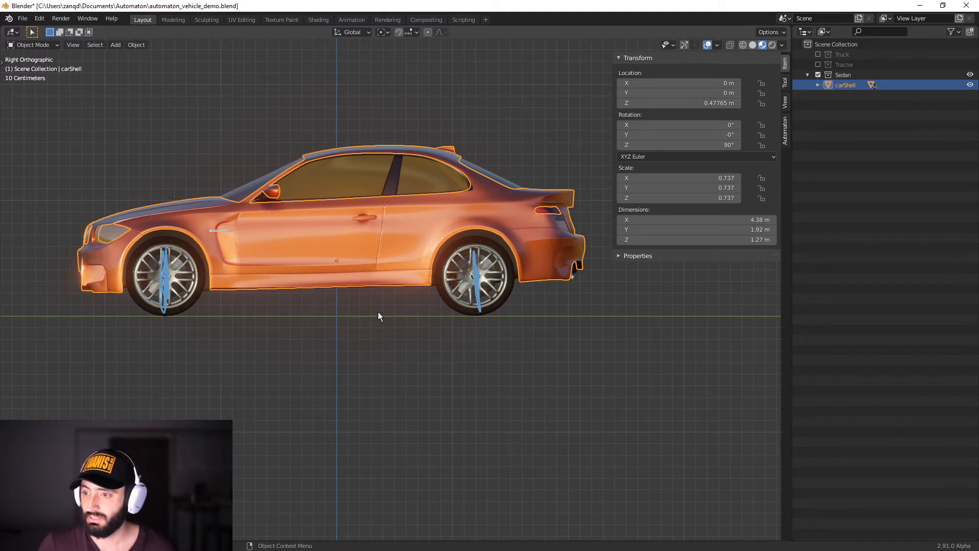
# - Move the sedan along Y to about 0.238 m to balance the wheels around the vertical axis
pyautogui.press('g')
pyautogui.press('y')
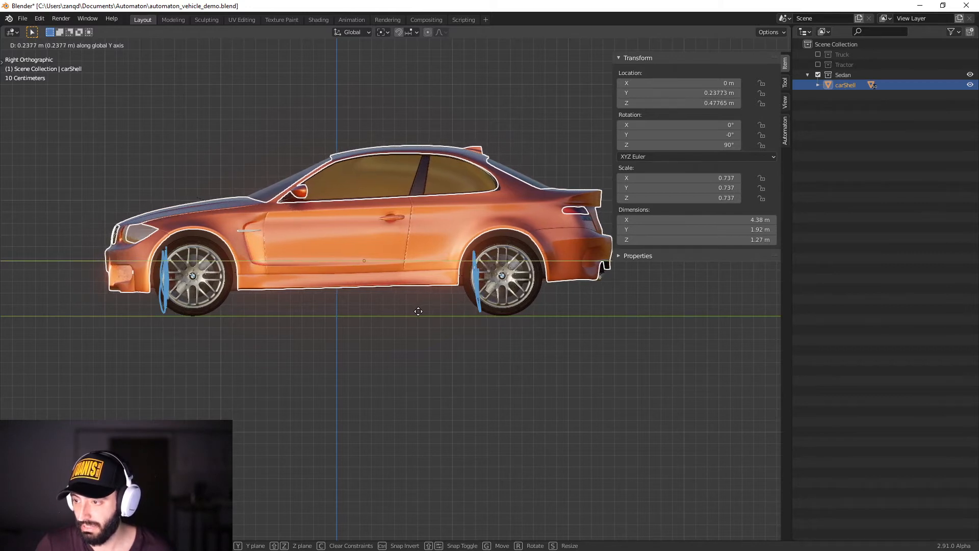
pyautogui.click(411, 311)
# - Erase the annotation marks at both wheels
pyautogui.click(34, 45)
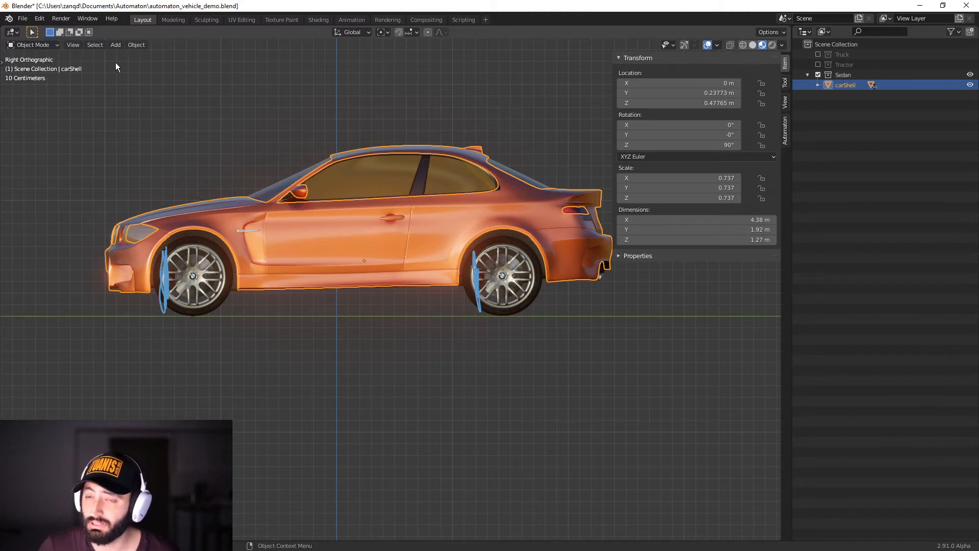
pyautogui.scroll(1, 332, 351)
pyautogui.scroll(-1, 332, 351)
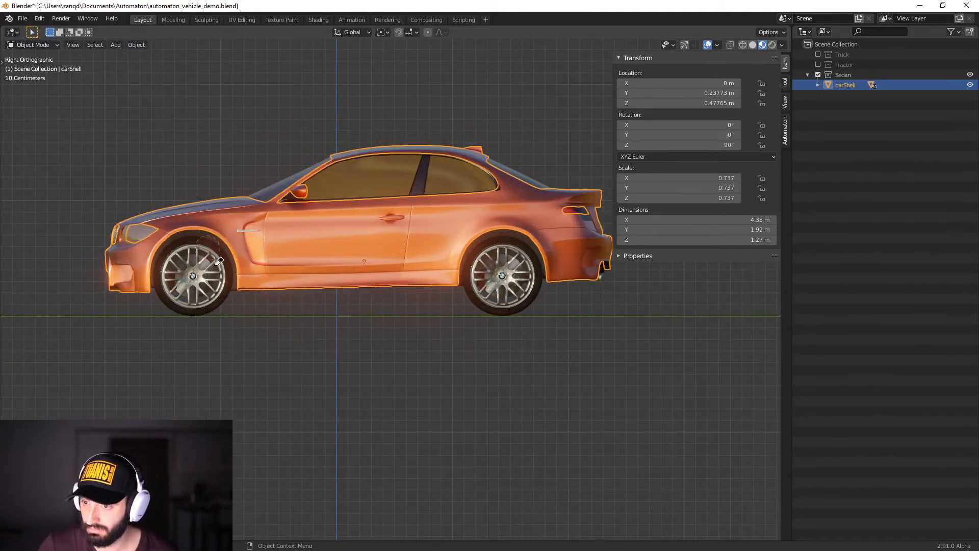
pyautogui.scroll(1, 484, 363)
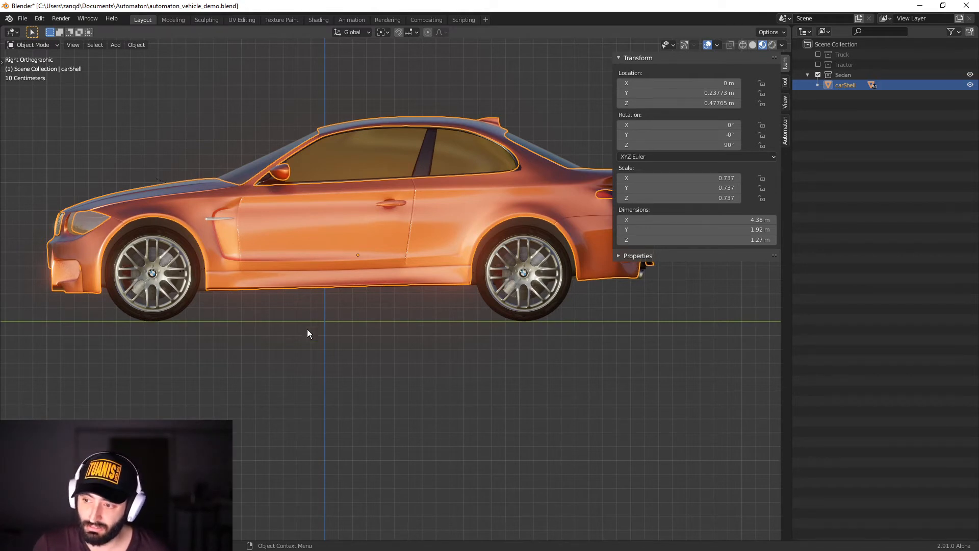
pyautogui.scroll(-1, 452, 311)
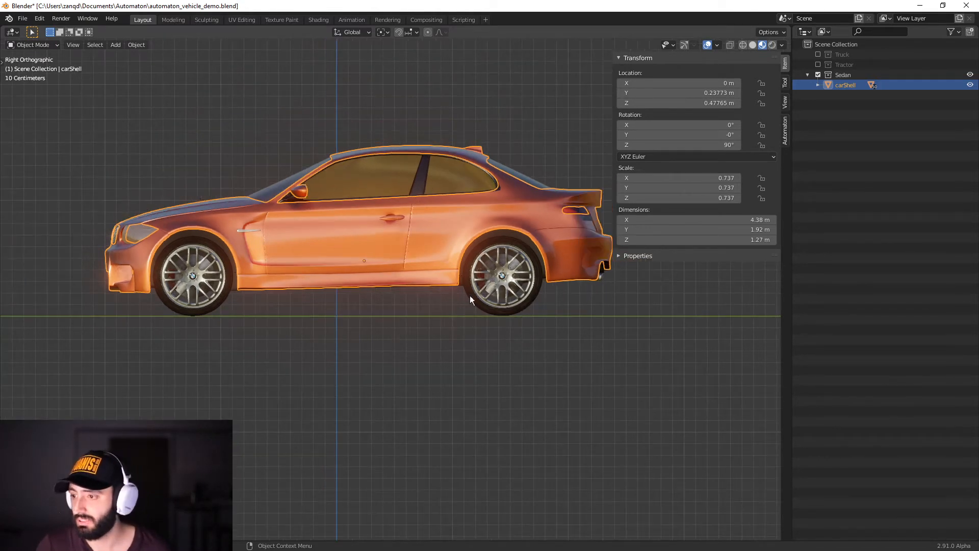
# - Shift the sedan back along Y to about 0.15 m, centring its front and rear wheels around the world origin
pyautogui.press('g')
pyautogui.press('y')
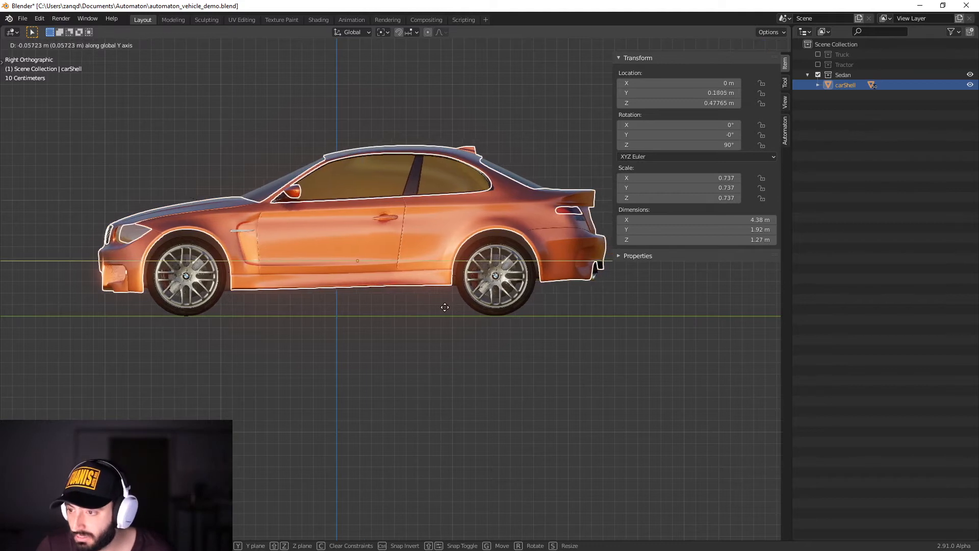
pyautogui.click(445, 309)
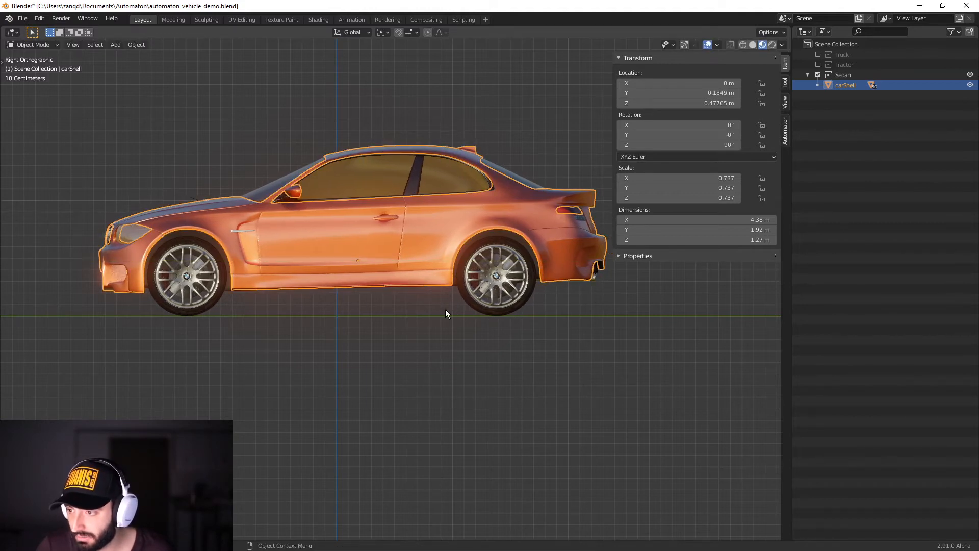
pyautogui.press('g')
pyautogui.press('y')
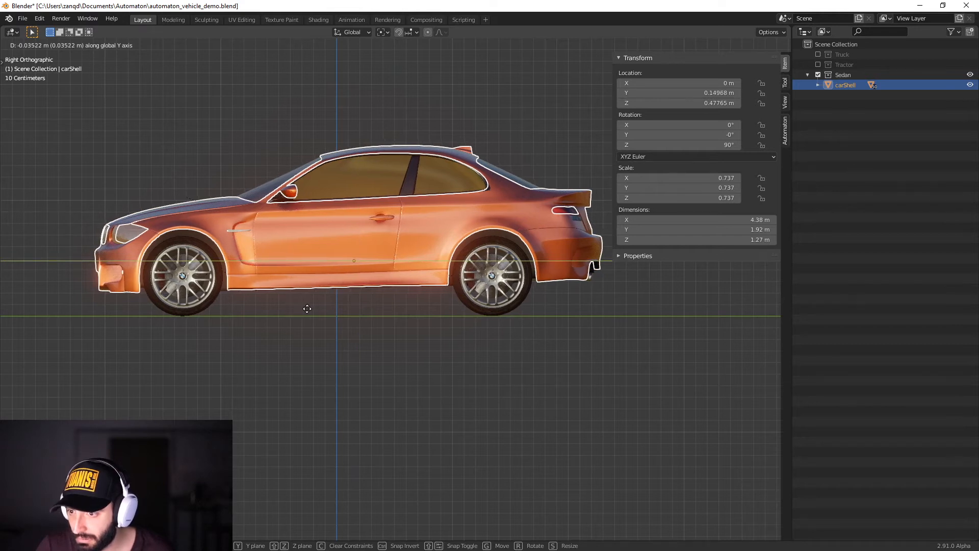
pyautogui.click(307, 309)
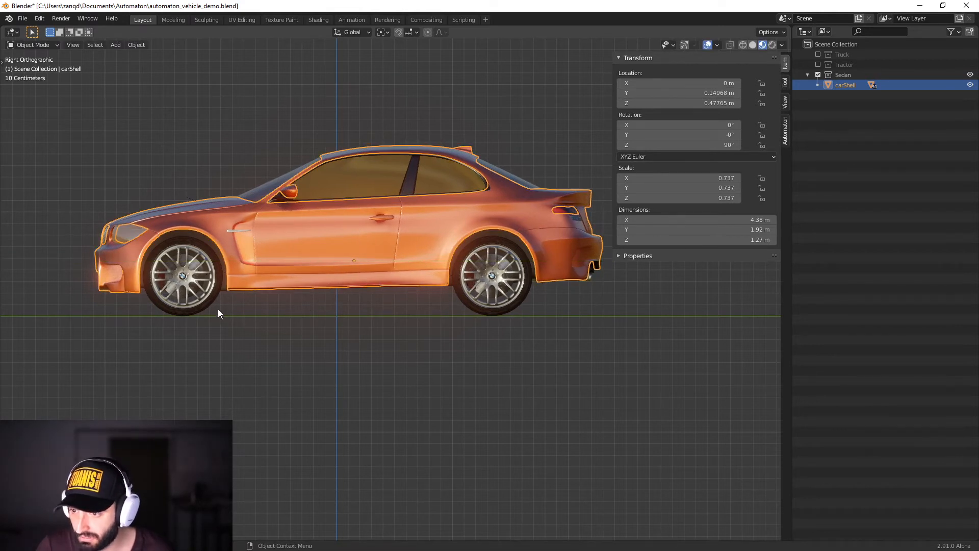
pyautogui.scroll(-2, 465, 321)
pyautogui.scroll(3, 460, 324)
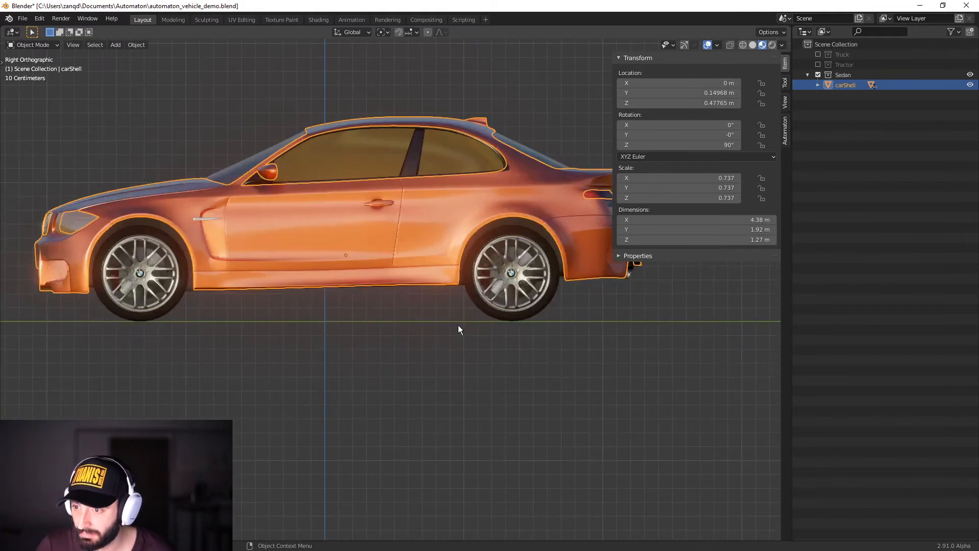
# - Check the sedan's centring in the front view, and clear the parents of all its parts while keeping their transformations
pyautogui.scroll(-2, 456, 329)
pyautogui.moveTo(454, 334); pyautogui.dragTo(507, 343, button='middle')
pyautogui.press('KP_1')
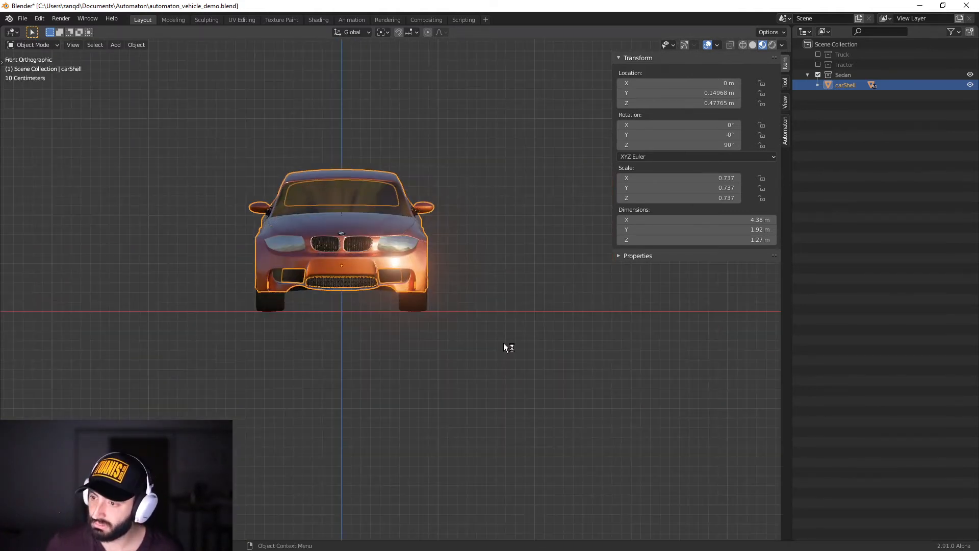
pyautogui.keyDown('shift'); pyautogui.moveTo(419, 305); pyautogui.dragTo(462, 314, button='middle'); pyautogui.keyUp('shift')
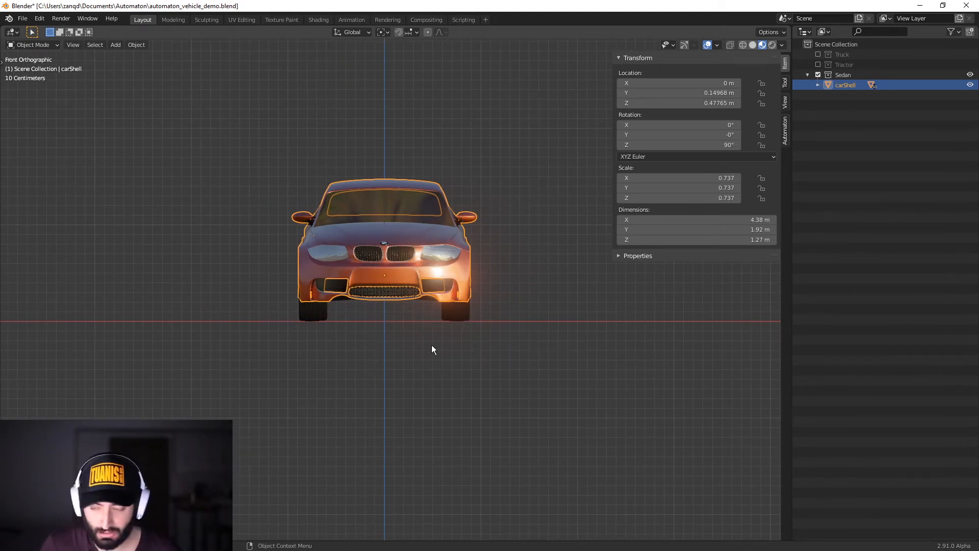
pyautogui.press('a')
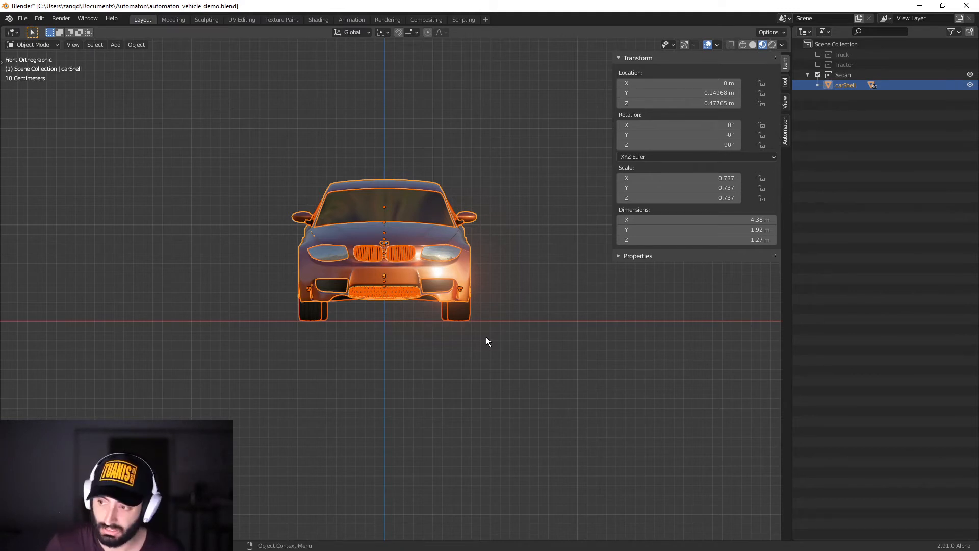
pyautogui.hotkey('alt', 'p')
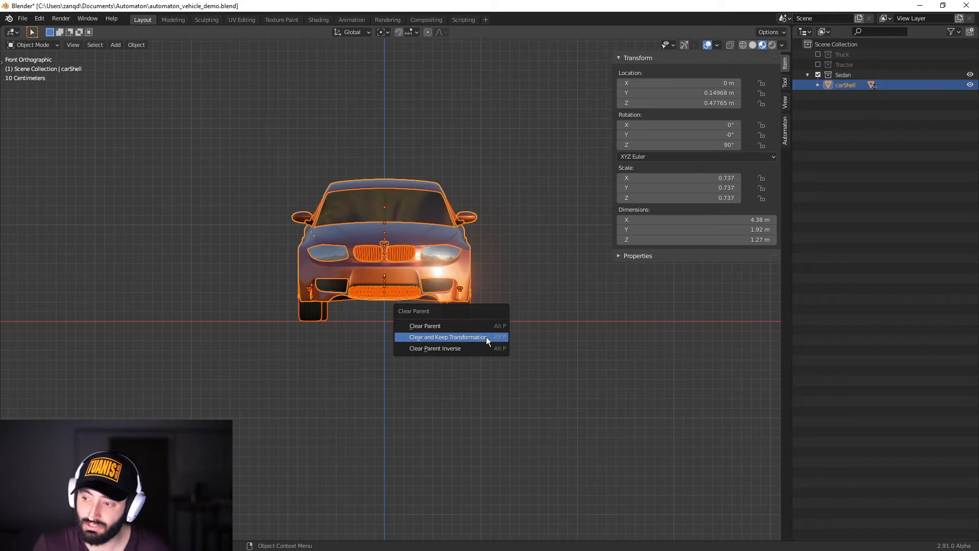
pyautogui.click(458, 337)
# - Inspect the unparented wheel parts by selecting the near front rim and the near rear wheel's roundel
pyautogui.moveTo(458, 336); pyautogui.dragTo(393, 313, button='middle')
pyautogui.click(307, 359)
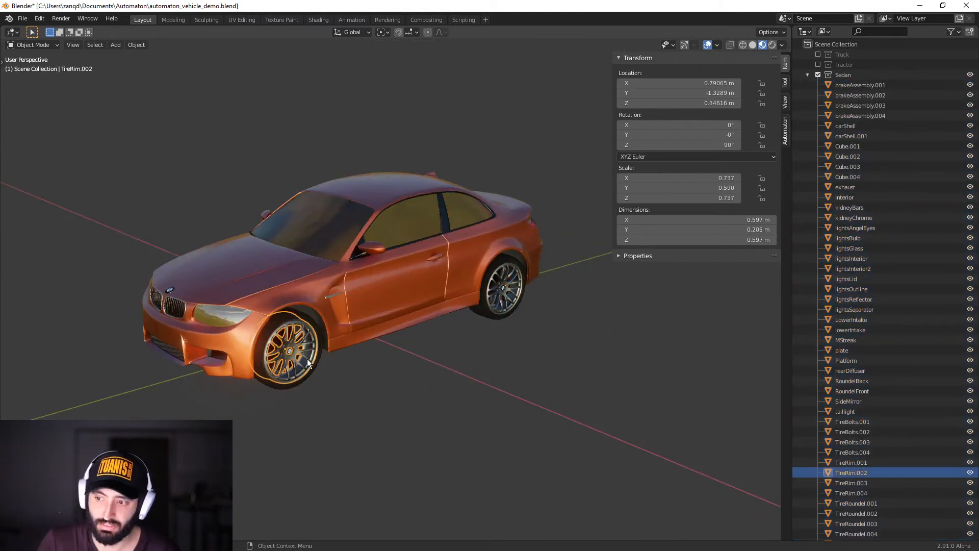
pyautogui.moveTo(349, 366); pyautogui.dragTo(398, 375, button='middle')
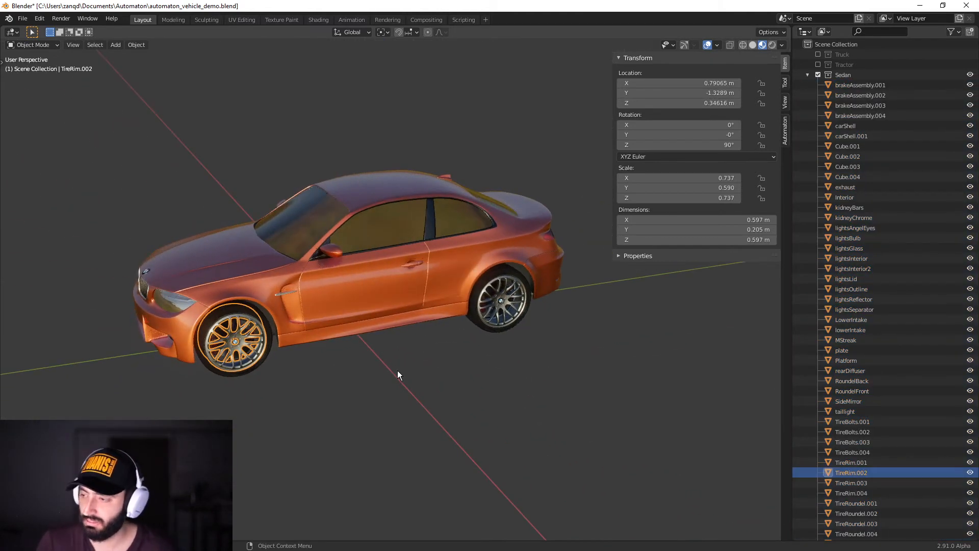
pyautogui.moveTo(524, 334); pyautogui.dragTo(512, 336, button='middle')
pyautogui.click(495, 312)
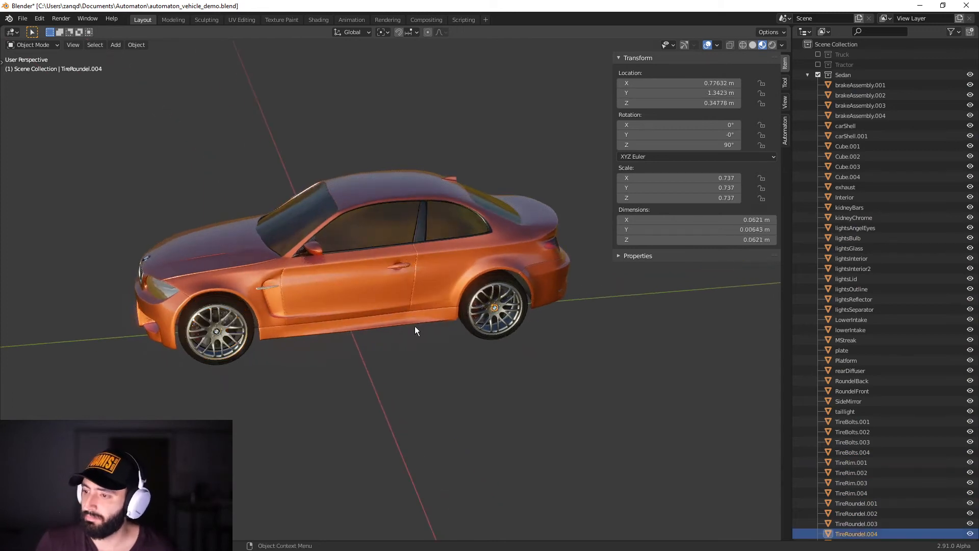
# - Inspect the near front tire by selecting it and viewing the sedan from the front
pyautogui.click(255, 344)
pyautogui.click(248, 353)
pyautogui.moveTo(355, 329); pyautogui.dragTo(455, 358, button='middle')
pyautogui.scroll(4, 426, 345)
pyautogui.scroll(-5, 425, 346)
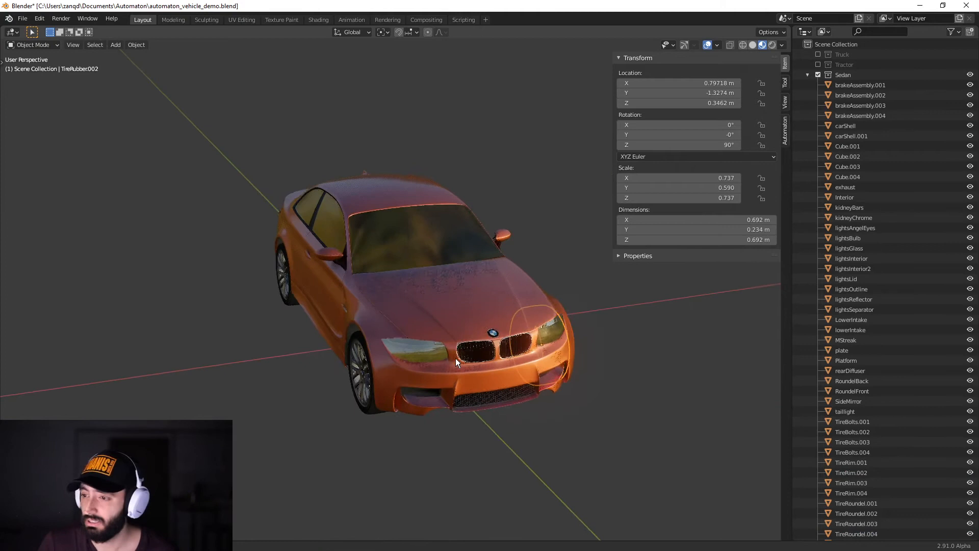
# - Select the car shell and examine the names of the sedan's separate parts in the object list
pyautogui.click(470, 298)
pyautogui.scroll(-3, 900, 152)
pyautogui.scroll(3, 917, 189)
pyautogui.scroll(-3, 922, 224)
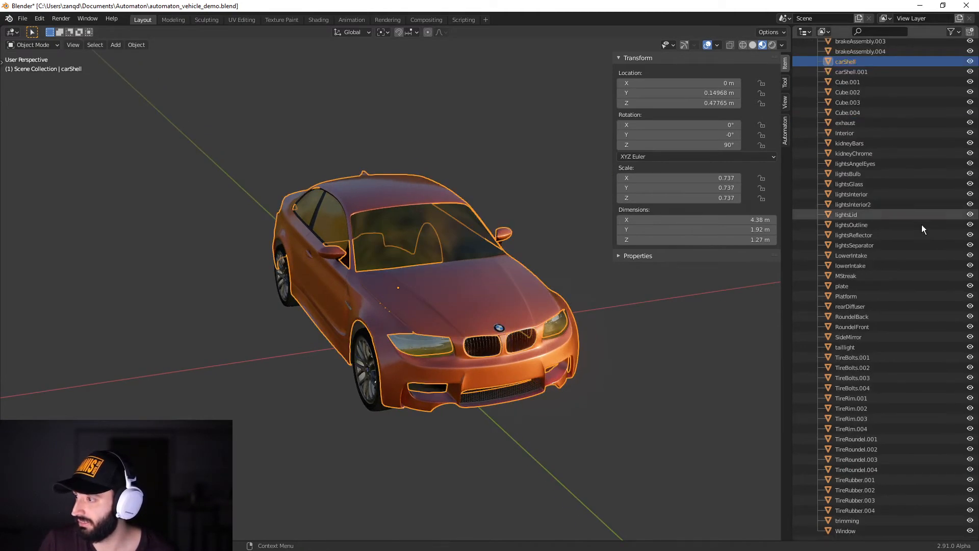
pyautogui.scroll(3, 877, 381)
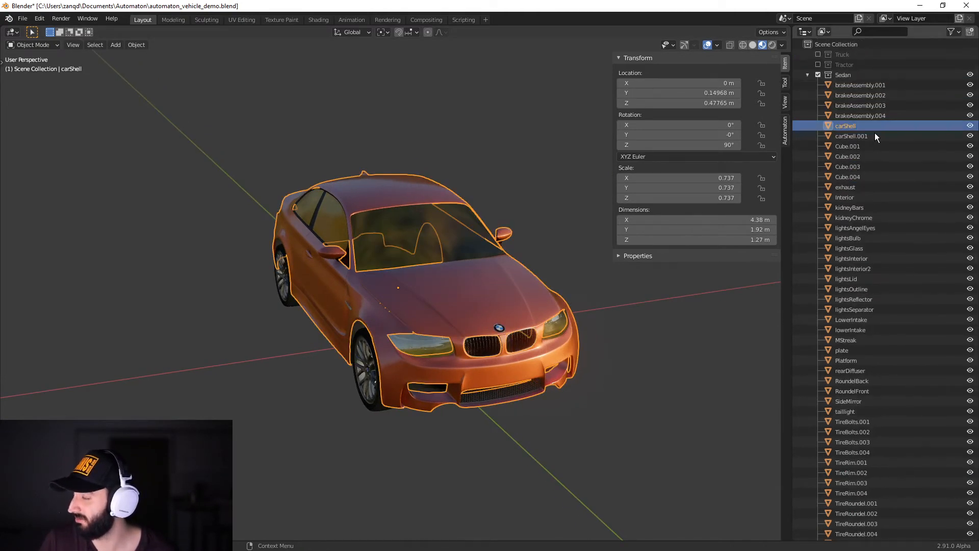
pyautogui.scroll(-3, 885, 387)
pyautogui.scroll(3, 872, 479)
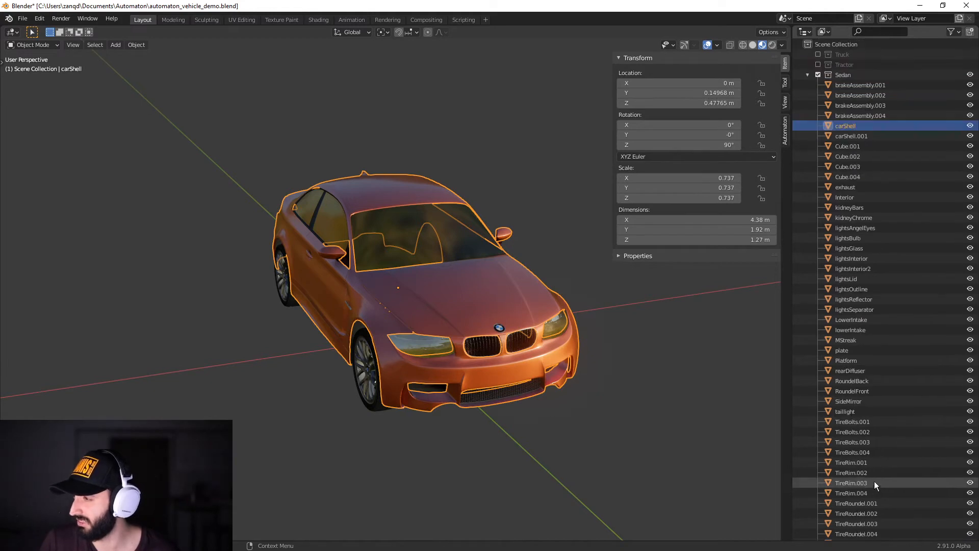
pyautogui.scroll(-3, 897, 466)
pyautogui.scroll(3, 900, 466)
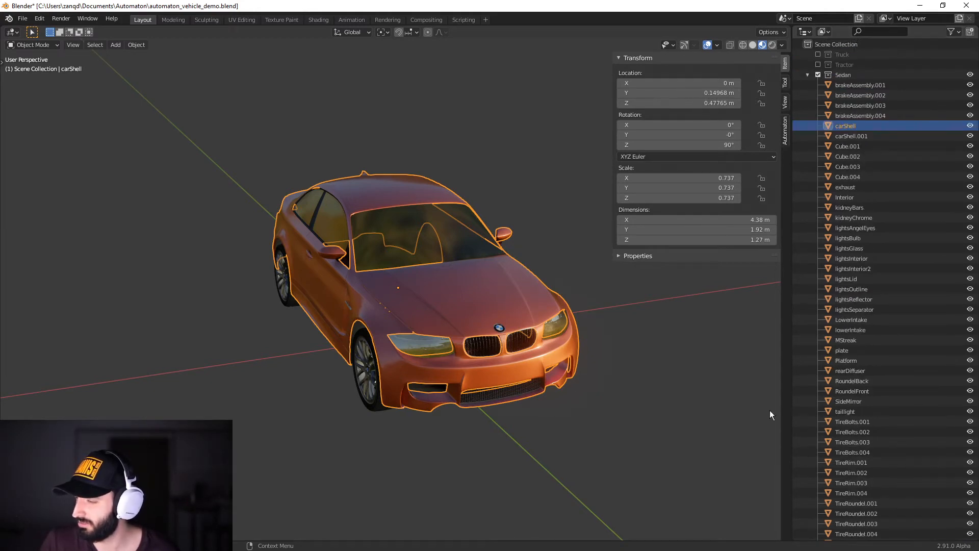
# - Inspect the near wheel parts, including the rear roundel, against the car shell by selecting them in turn
pyautogui.scroll(2, 592, 403)
pyautogui.moveTo(591, 403); pyautogui.dragTo(375, 414, button='middle')
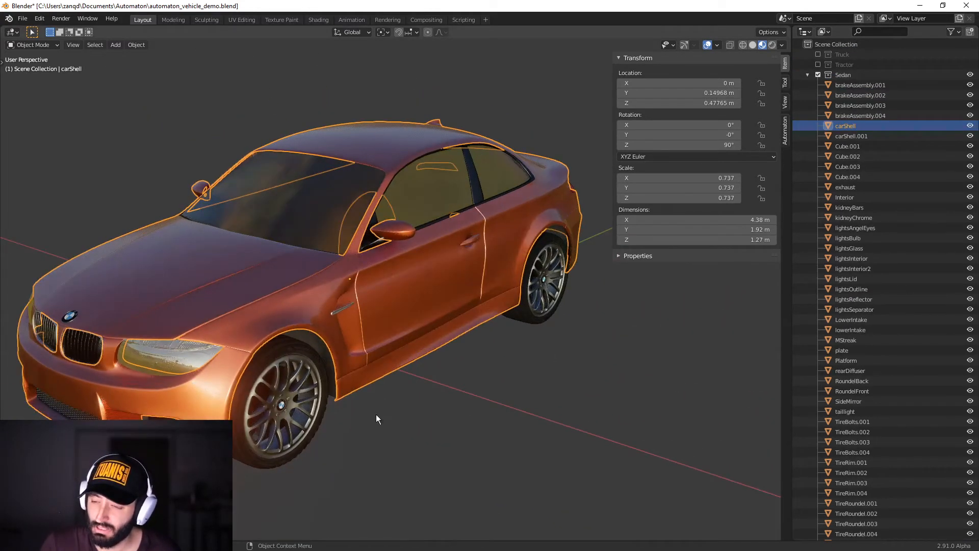
pyautogui.click(237, 409)
pyautogui.click(269, 414)
pyautogui.scroll(-3, 448, 442)
pyautogui.moveTo(447, 442); pyautogui.dragTo(459, 388, button='middle')
pyautogui.click(483, 288)
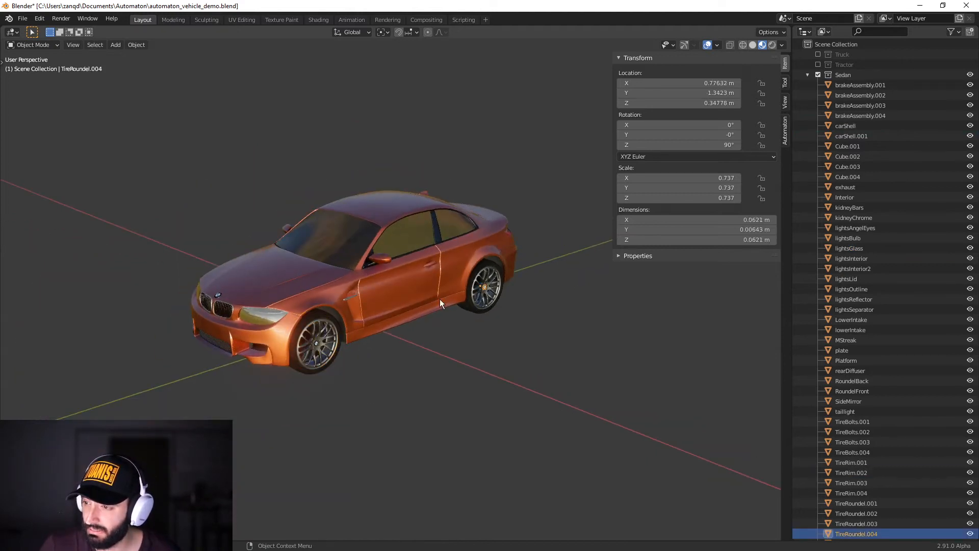
pyautogui.click(440, 299)
pyautogui.moveTo(553, 333); pyautogui.dragTo(507, 340, button='middle')
pyautogui.scroll(3, 509, 348)
pyautogui.scroll(-2, 510, 348)
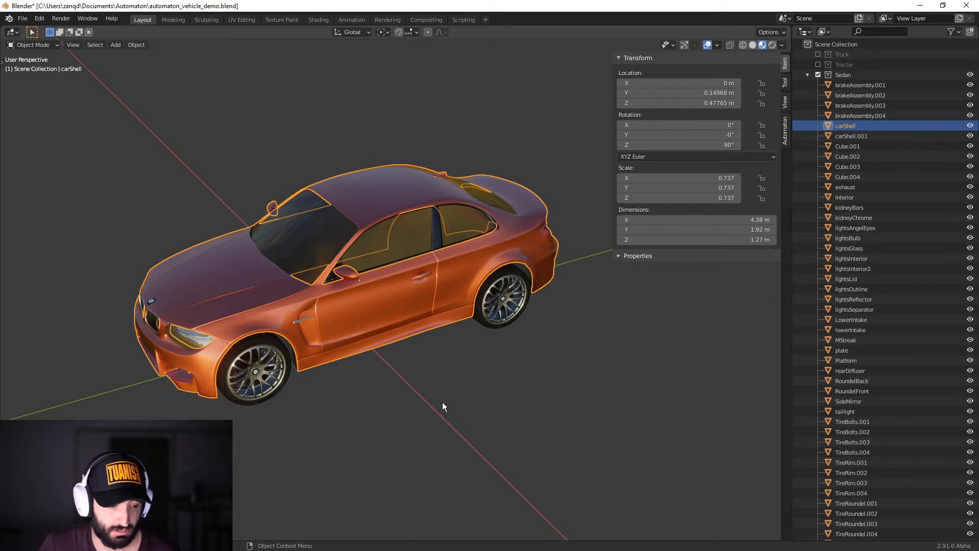
# - Compare the near rear and near front tires by selecting each in turn, ending with the rear tire
pyautogui.moveTo(452, 390); pyautogui.dragTo(519, 341, button='middle')
pyautogui.click(518, 332)
pyautogui.moveTo(346, 371); pyautogui.dragTo(437, 384, button='middle')
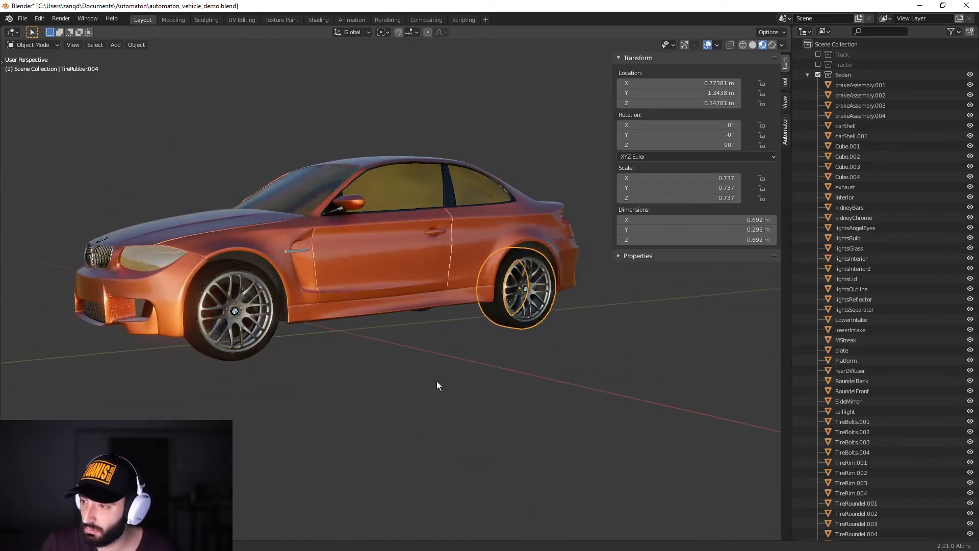
pyautogui.click(259, 360)
pyautogui.moveTo(393, 356); pyautogui.dragTo(423, 359, button='middle')
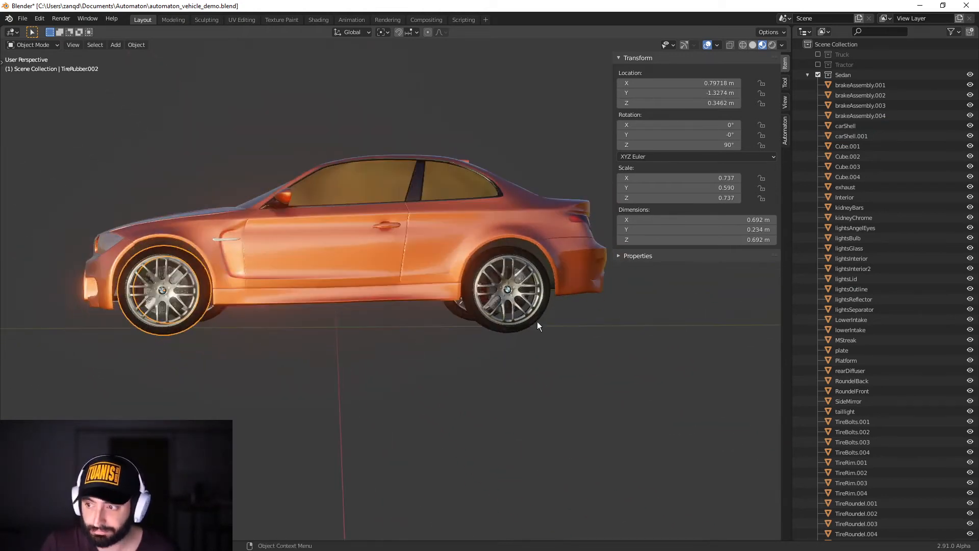
pyautogui.click(540, 327)
# - Try rotating the near rear tire about its Y axis in the right view, cancelling each rotation
pyautogui.press('KP_3')
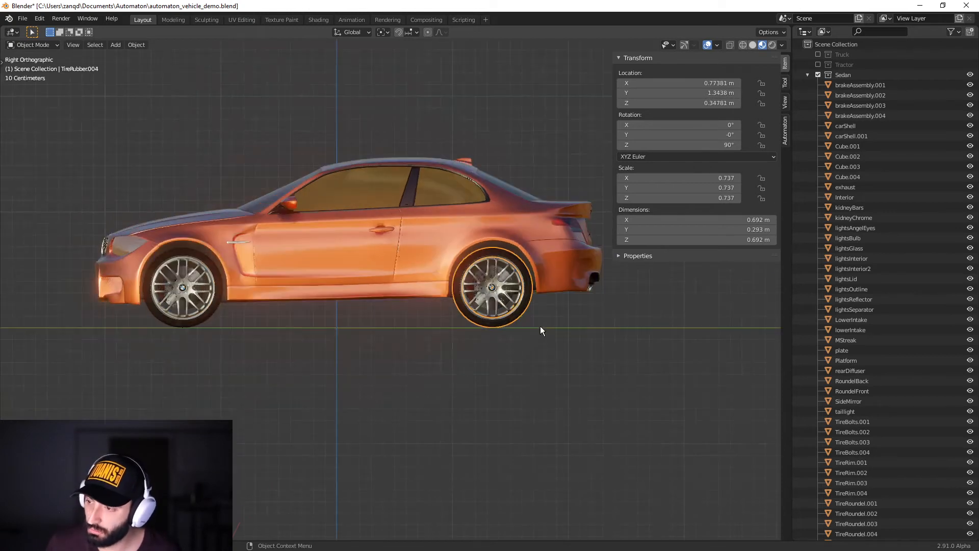
pyautogui.press('KP_Decimal')
pyautogui.scroll(-1, 493, 339)
pyautogui.scroll(-4, 492, 338)
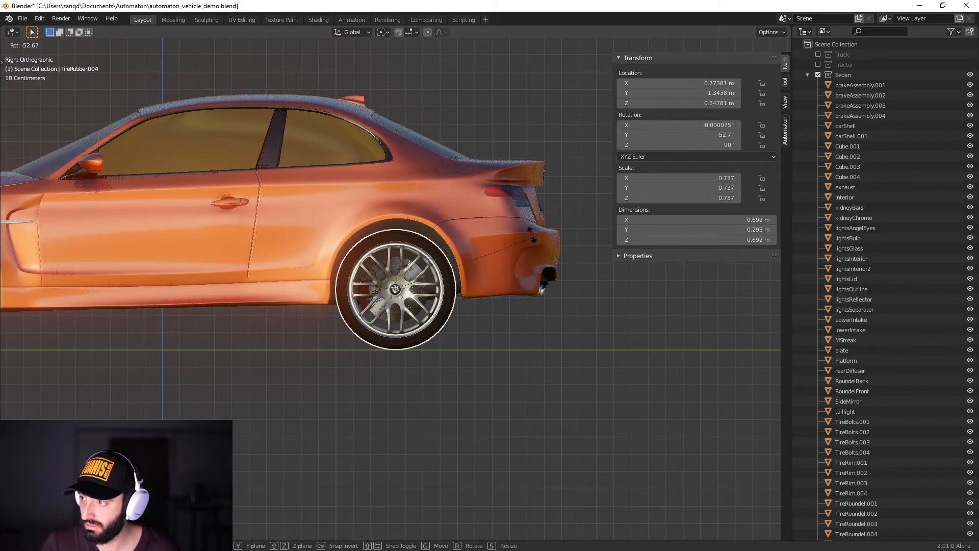
pyautogui.moveTo(685, 135); pyautogui.dragTo(719, 135)
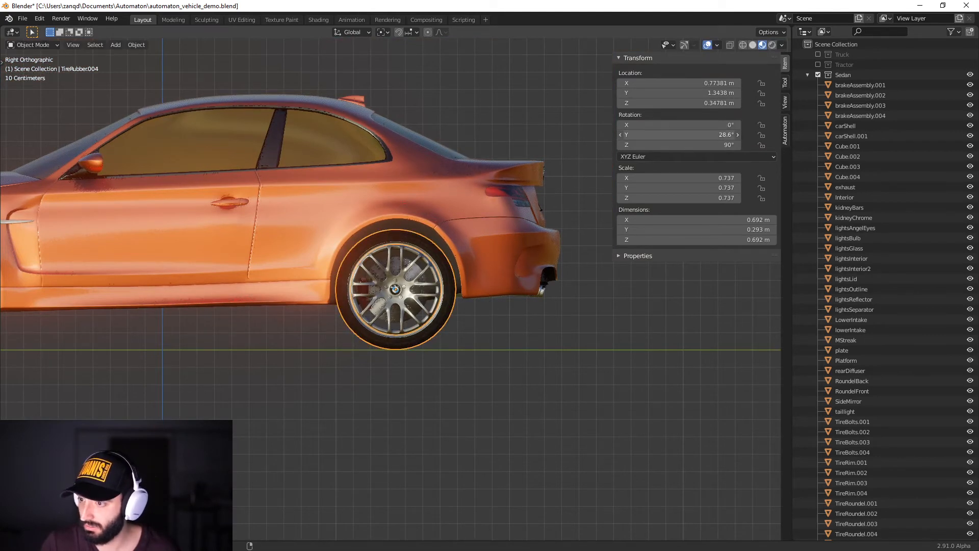
pyautogui.rightClick(667, 136)
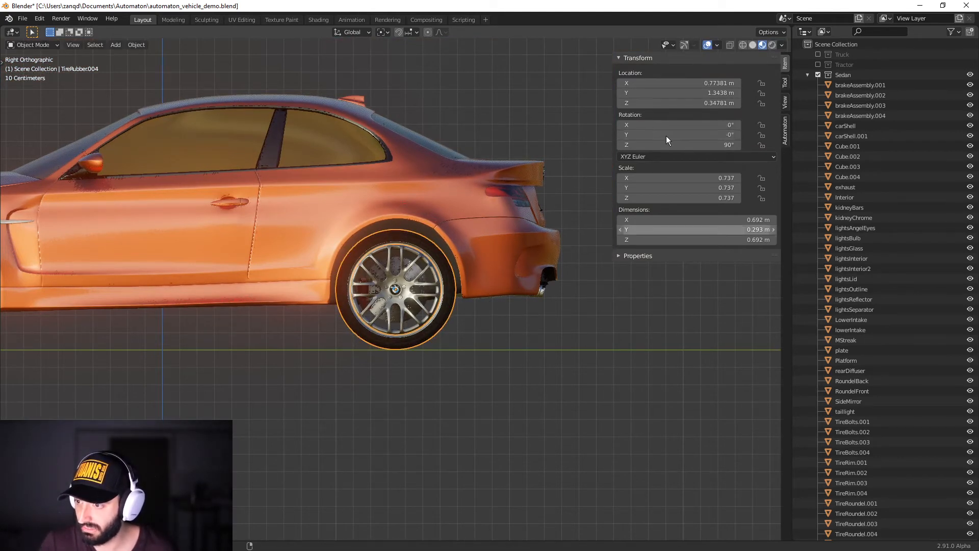
pyautogui.scroll(3, 451, 341)
pyautogui.moveTo(736, 136); pyautogui.dragTo(770, 135)
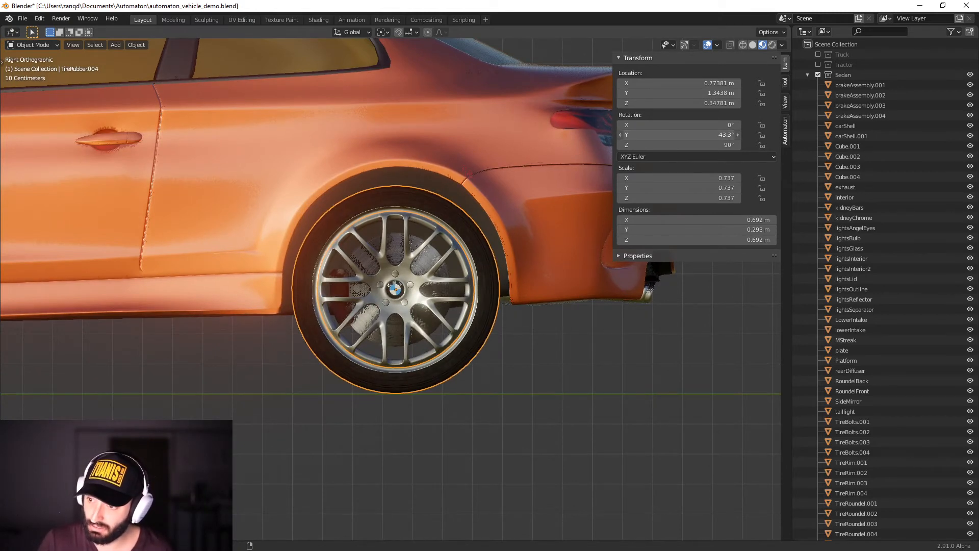
pyautogui.rightClick(711, 137)
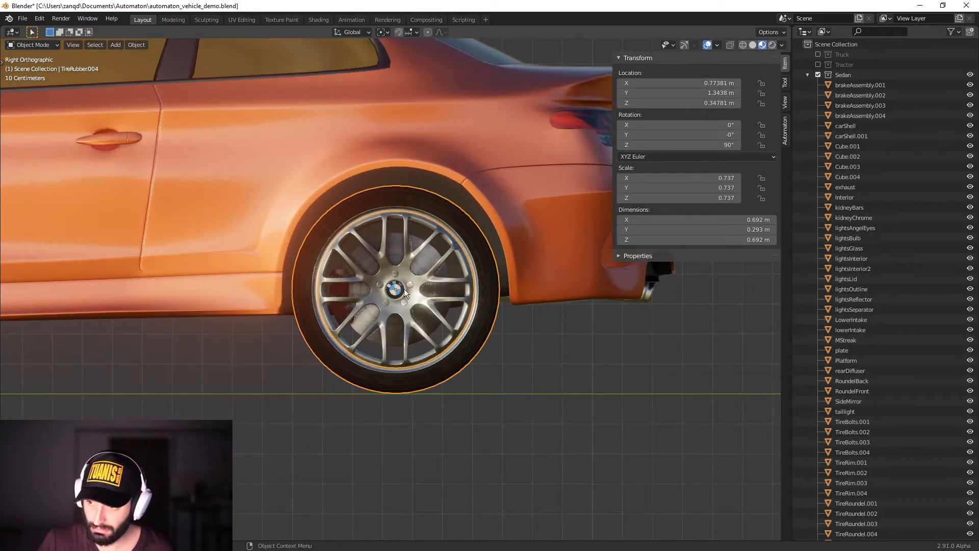
# - Try moving the near rear tire and rotating it about Y once more, cancelling both changes
pyautogui.press('g')
pyautogui.rightClick(415, 297)
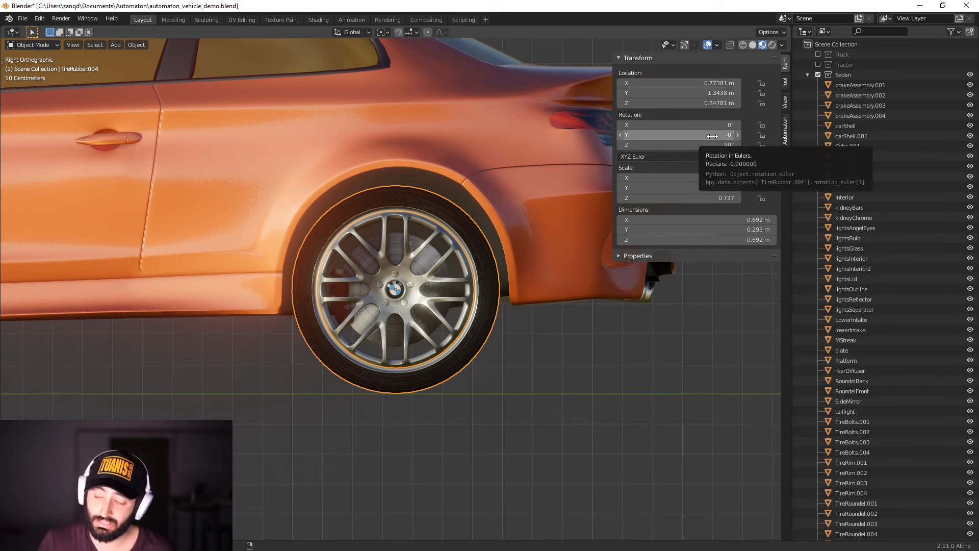
pyautogui.scroll(2, 398, 295)
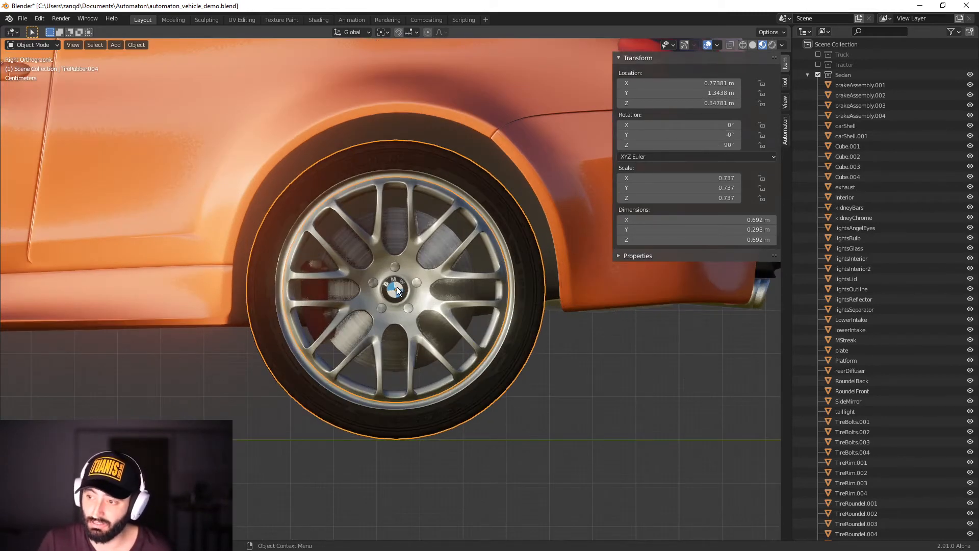
pyautogui.moveTo(681, 135)
pyautogui.mouseDown()
pyautogui.moveTo(713, 135)
pyautogui.moveTo(684, 134)
pyautogui.mouseUp()
pyautogui.rightClick(694, 135)
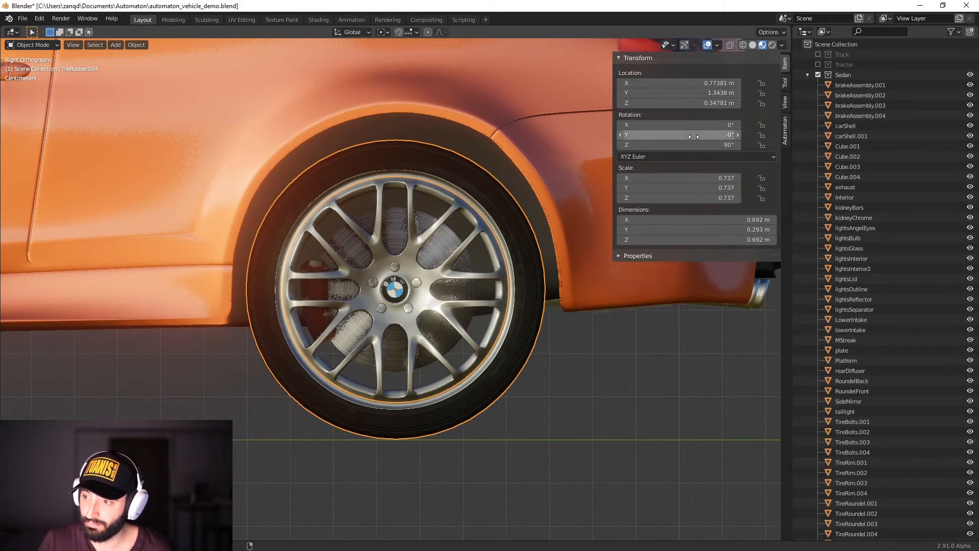
# - Select the near front tire and examine it up close from the front and from low angles
pyautogui.scroll(-9, 357, 224)
pyautogui.keyDown('shift'); pyautogui.moveTo(227, 254); pyautogui.dragTo(344, 258, button='middle'); pyautogui.keyUp('shift')
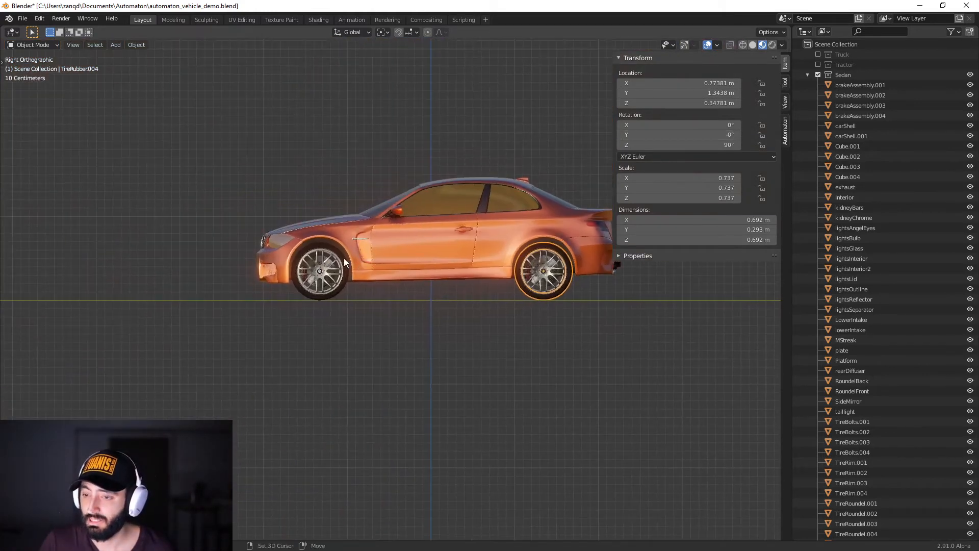
pyautogui.click(343, 291)
pyautogui.press('KP_1')
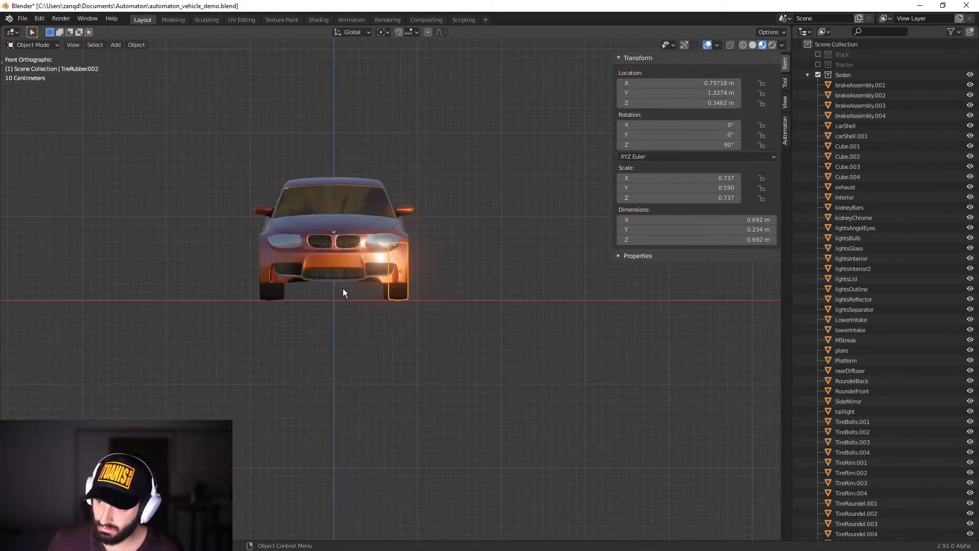
pyautogui.press('KP_Decimal')
pyautogui.moveTo(439, 225); pyautogui.dragTo(472, 318, button='middle')
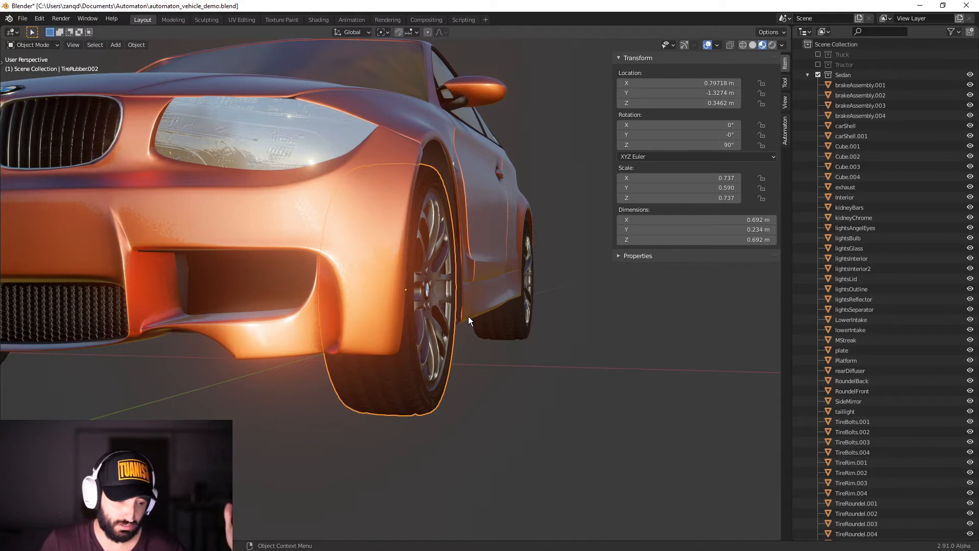
pyautogui.scroll(-3, 430, 313)
pyautogui.moveTo(464, 312); pyautogui.dragTo(480, 310, button='middle')
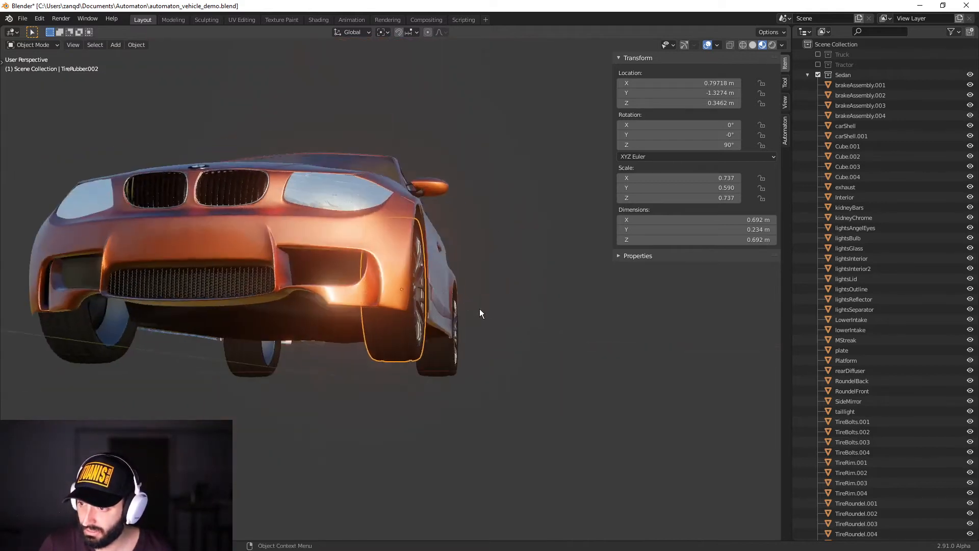
pyautogui.scroll(1, 480, 311)
# - Examine from beneath the car where the front tire's origin point sits across the tire's width
pyautogui.press('KP_1')
pyautogui.scroll(2, 463, 365)
pyautogui.moveTo(462, 363); pyautogui.dragTo(450, 289, button='middle')
pyautogui.moveTo(388, 273); pyautogui.dragTo(402, 303, button='middle')
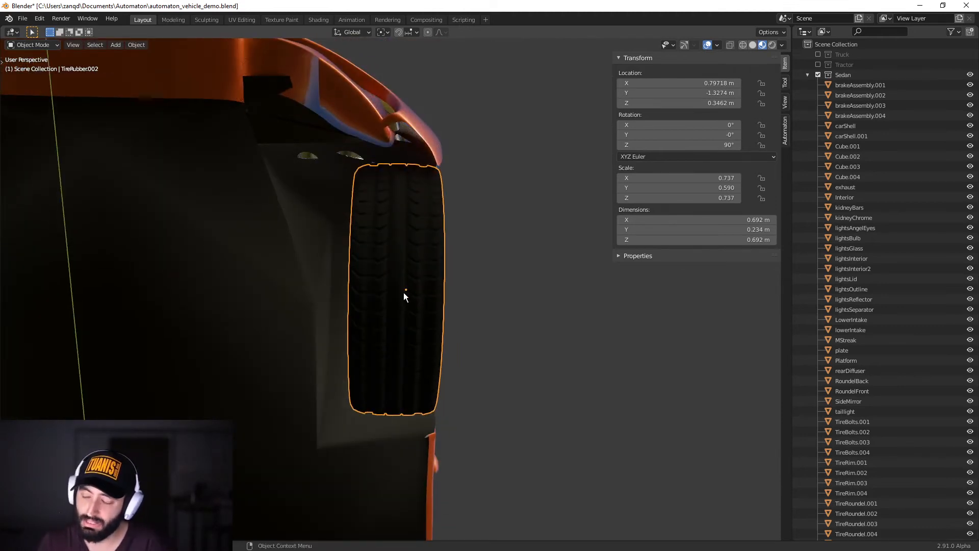
pyautogui.moveTo(400, 296); pyautogui.dragTo(402, 299, button='middle')
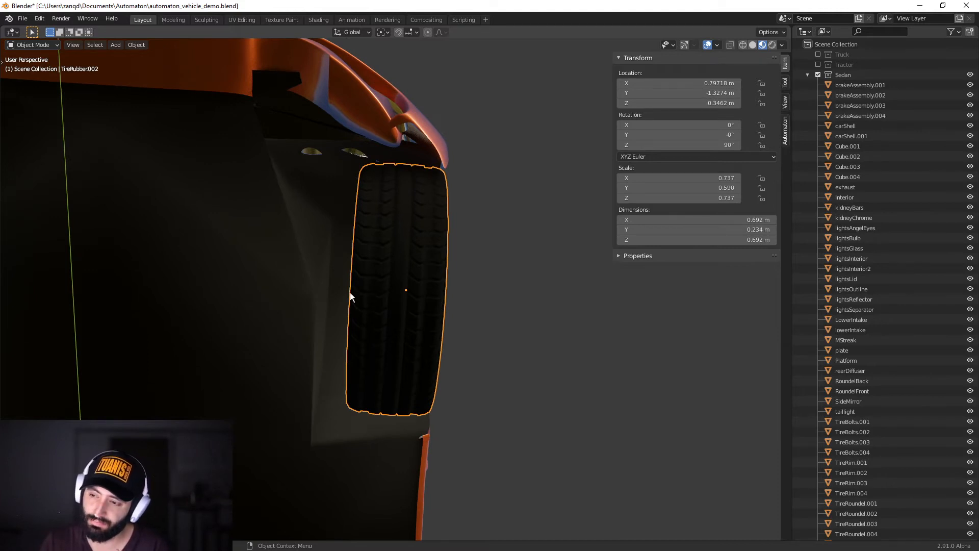
pyautogui.moveTo(356, 296); pyautogui.dragTo(355, 299, button='middle')
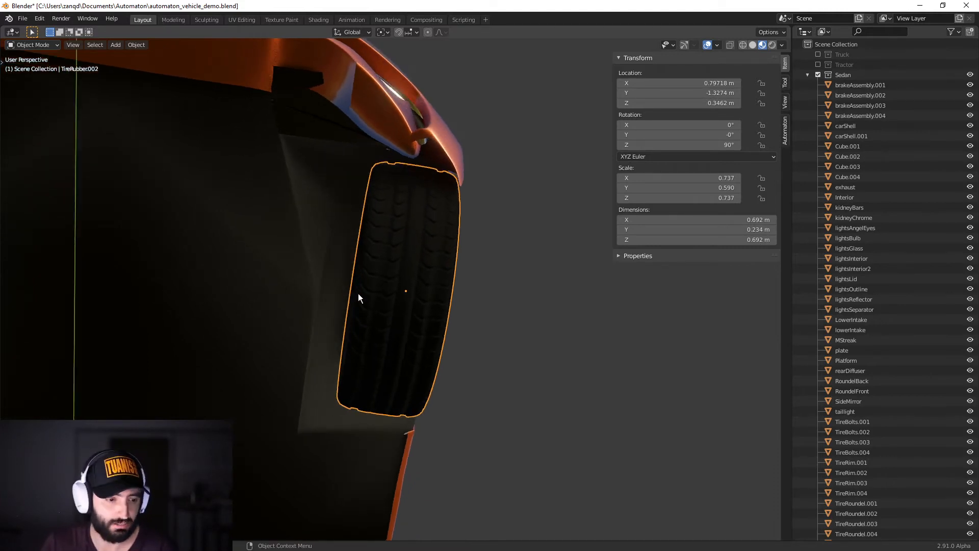
pyautogui.scroll(-3, 395, 310)
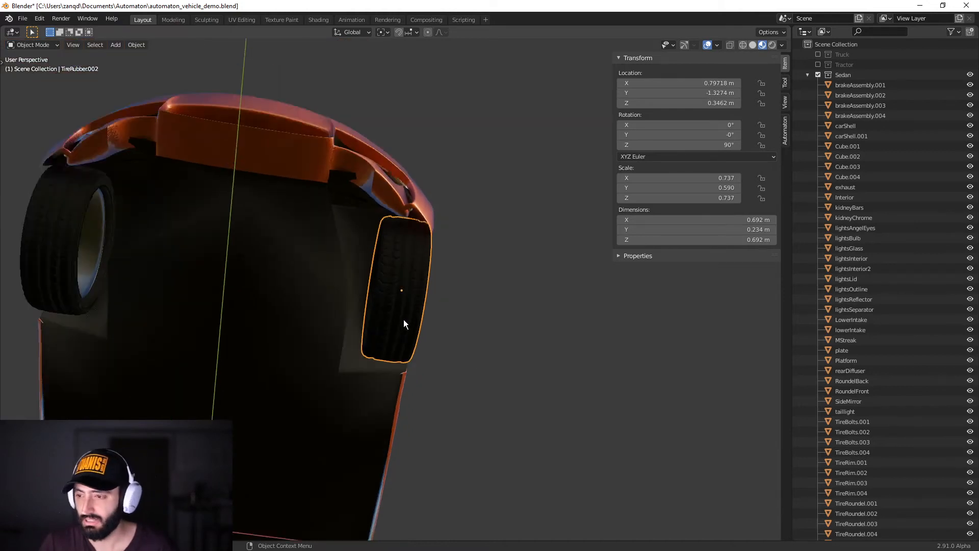
pyautogui.scroll(-2, 404, 329)
pyautogui.scroll(3, 476, 351)
pyautogui.scroll(-3, 403, 381)
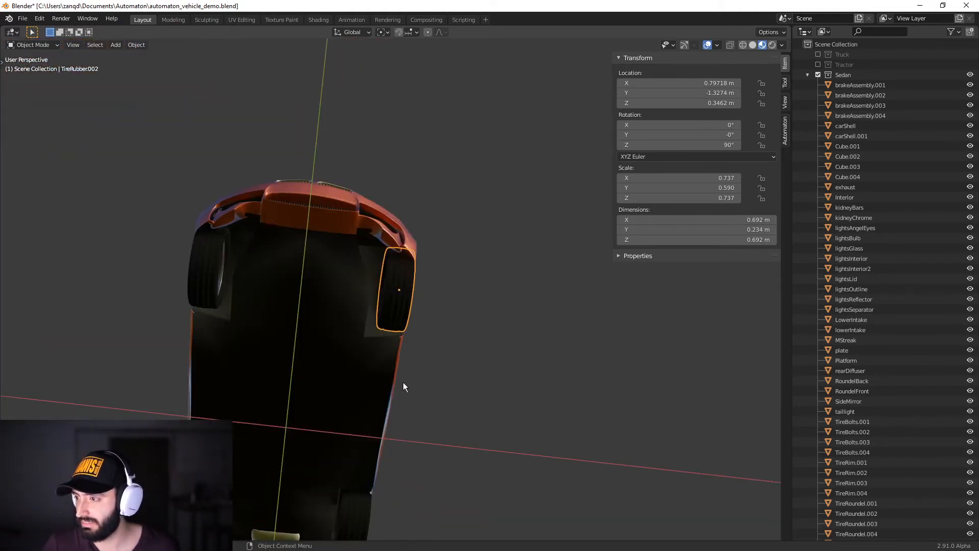
pyautogui.moveTo(403, 383); pyautogui.dragTo(427, 384, button='middle')
pyautogui.scroll(3, 427, 385)
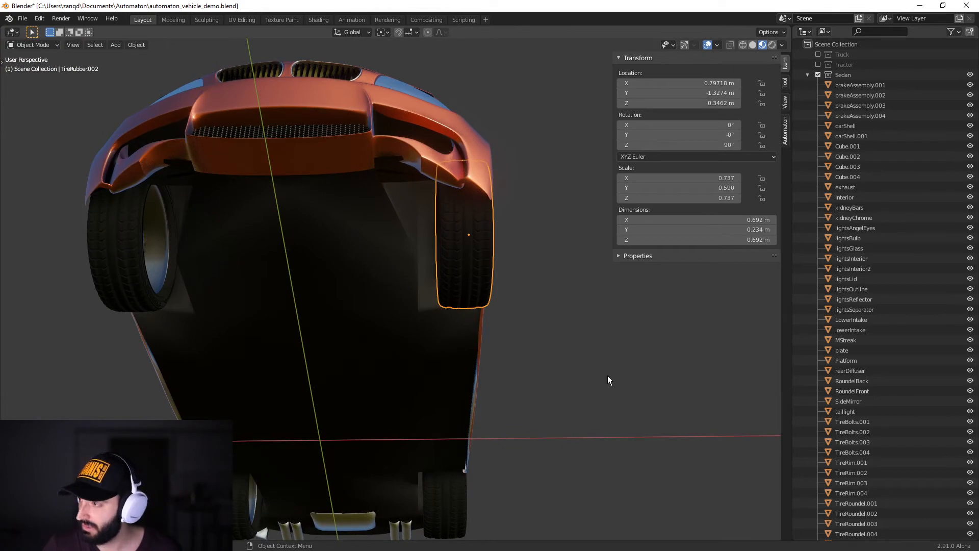
# - Check the front tire's shared mesh in Edit Mode with all geometry selected, and return to Object Mode
pyautogui.press('Tab')
pyautogui.scroll(-3, 398, 345)
pyautogui.moveTo(536, 357); pyautogui.dragTo(449, 271, button='middle')
pyautogui.scroll(2, 449, 337)
pyautogui.press('a')
pyautogui.scroll(2, 449, 336)
pyautogui.scroll(-3, 474, 209)
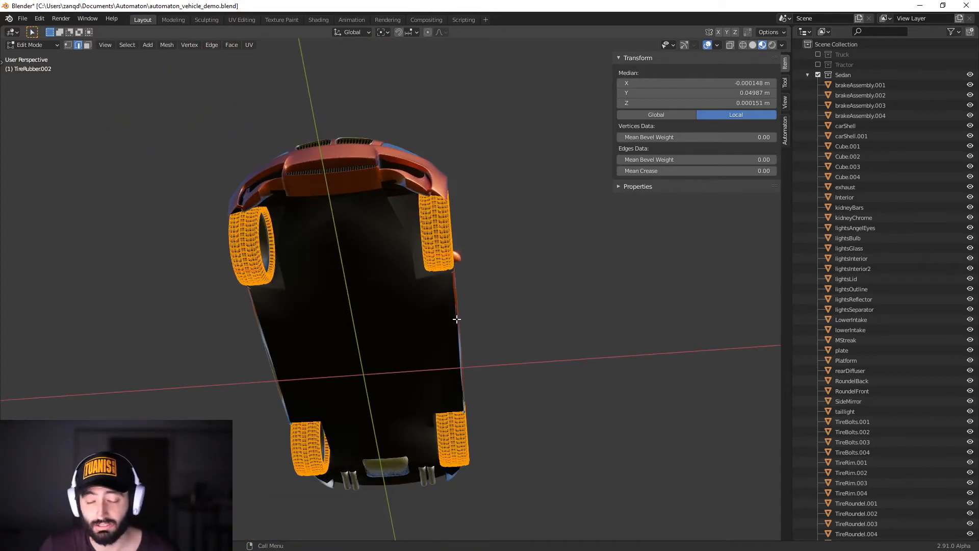
pyautogui.scroll(2, 456, 319)
pyautogui.scroll(-2, 454, 332)
pyautogui.press('Tab')
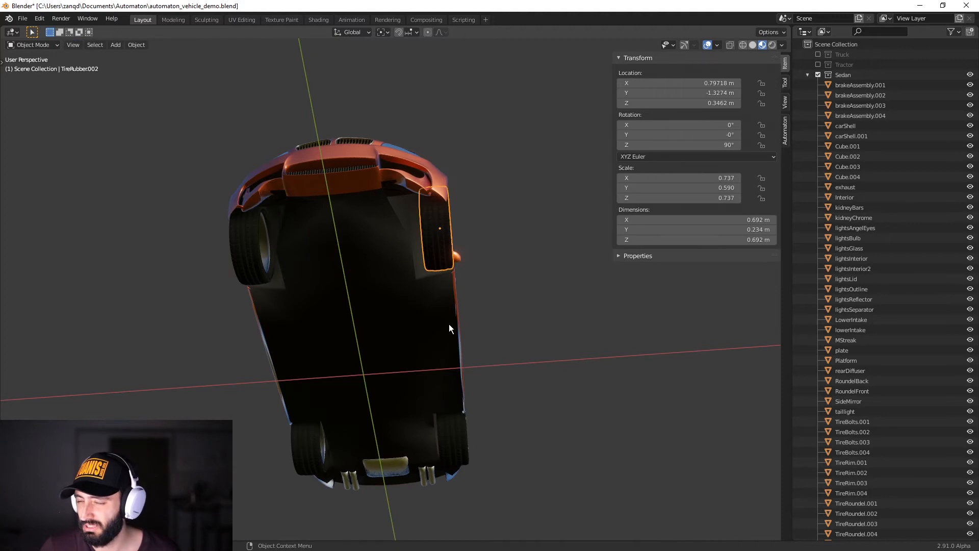
# - Select all four tires and make them single-user with the Object & Data option
pyautogui.moveTo(448, 323); pyautogui.dragTo(476, 301, button='middle')
pyautogui.click(439, 234)
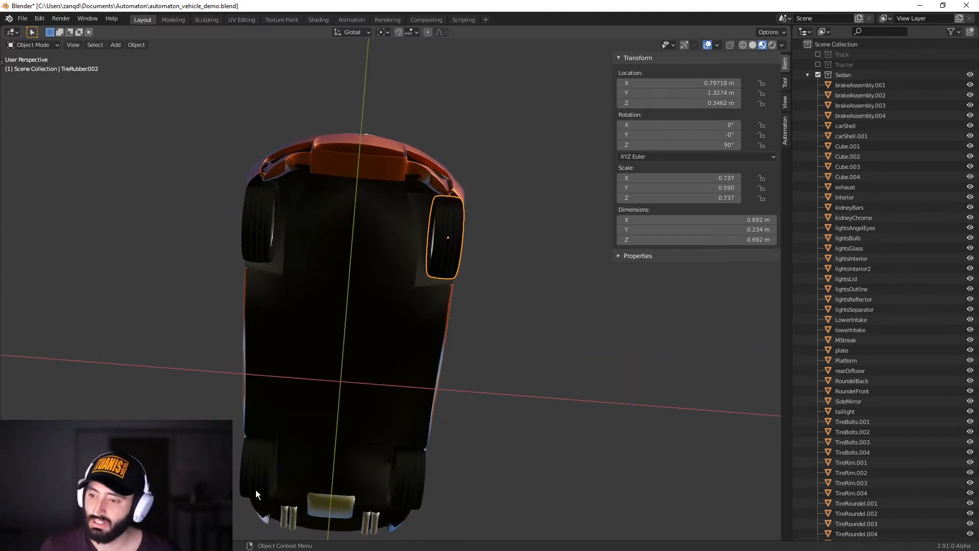
pyautogui.keyDown('shift'); pyautogui.click(257, 474); pyautogui.keyUp('shift')
pyautogui.keyDown('shift'); pyautogui.click(412, 475); pyautogui.keyUp('shift')
pyautogui.keyDown('shift'); pyautogui.click(459, 260); pyautogui.keyUp('shift')
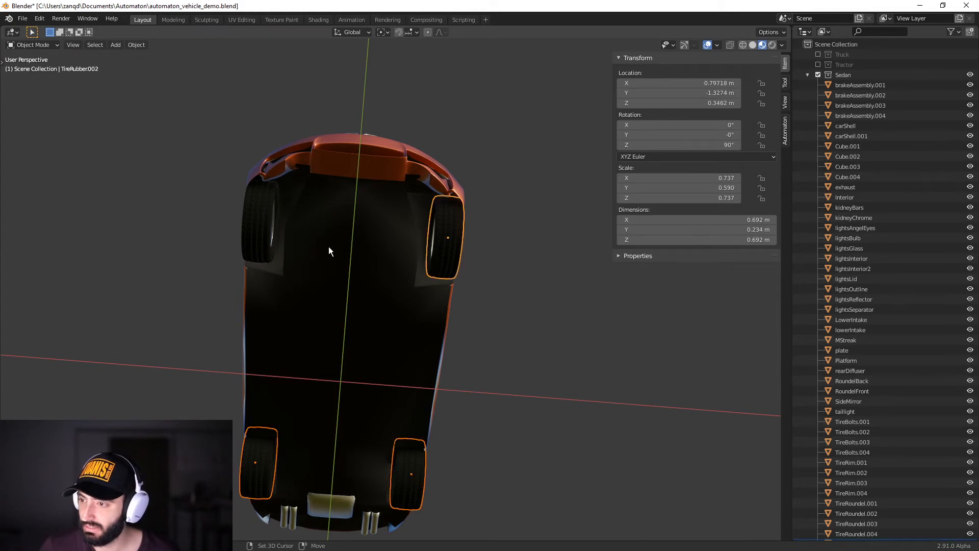
pyautogui.keyDown('shift'); pyautogui.click(269, 247); pyautogui.keyUp('shift')
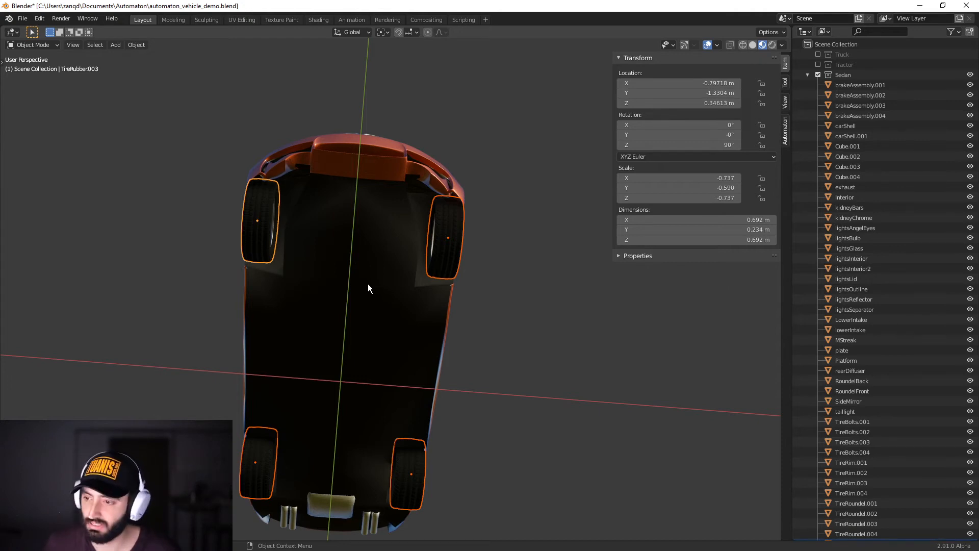
pyautogui.press('F3')
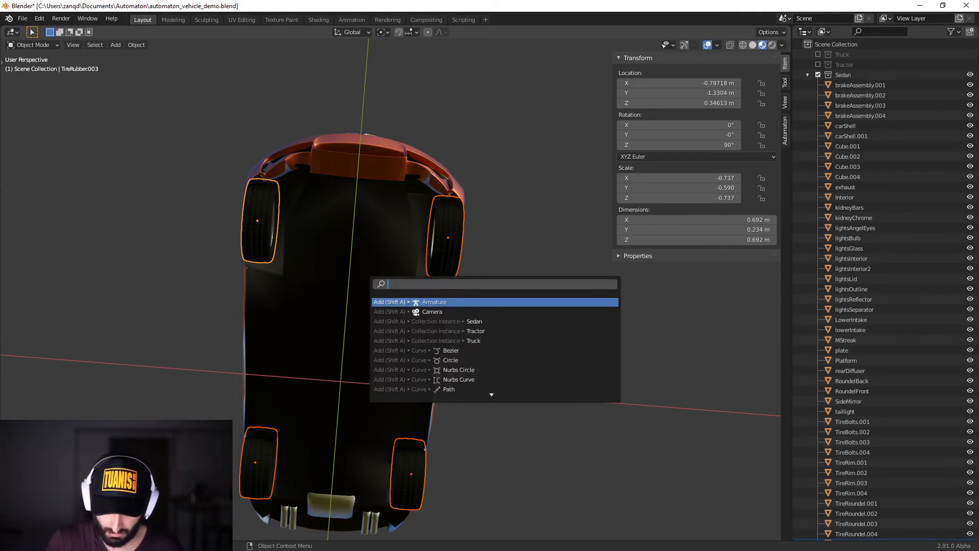
pyautogui.write('make single')
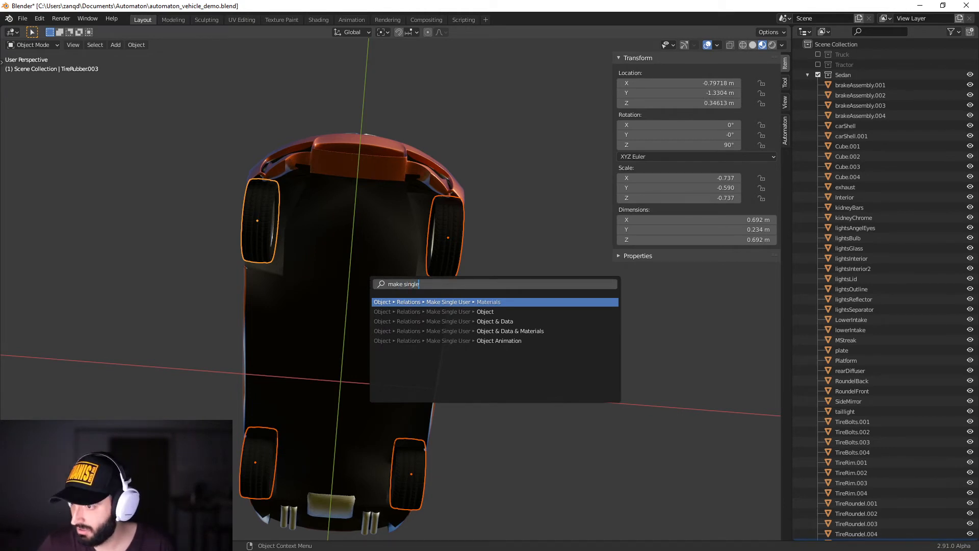
pyautogui.click(524, 321)
# - Reselect the four tires and apply their rotation and scale
pyautogui.moveTo(519, 319); pyautogui.dragTo(519, 297, button='middle')
pyautogui.click(461, 249)
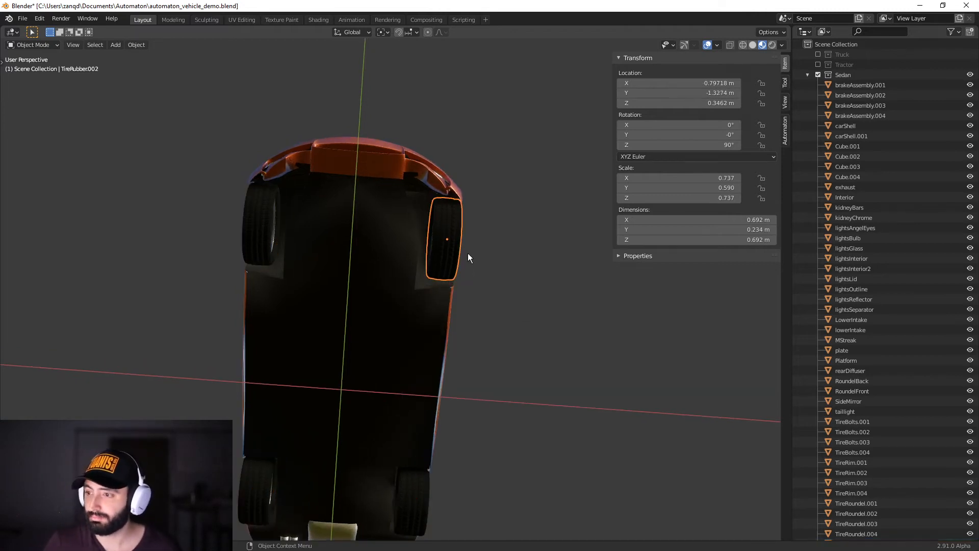
pyautogui.moveTo(470, 260); pyautogui.dragTo(295, 280, button='middle')
pyautogui.keyDown('shift'); pyautogui.click(243, 220); pyautogui.keyUp('shift')
pyautogui.keyDown('shift'); pyautogui.click(192, 392); pyautogui.keyUp('shift')
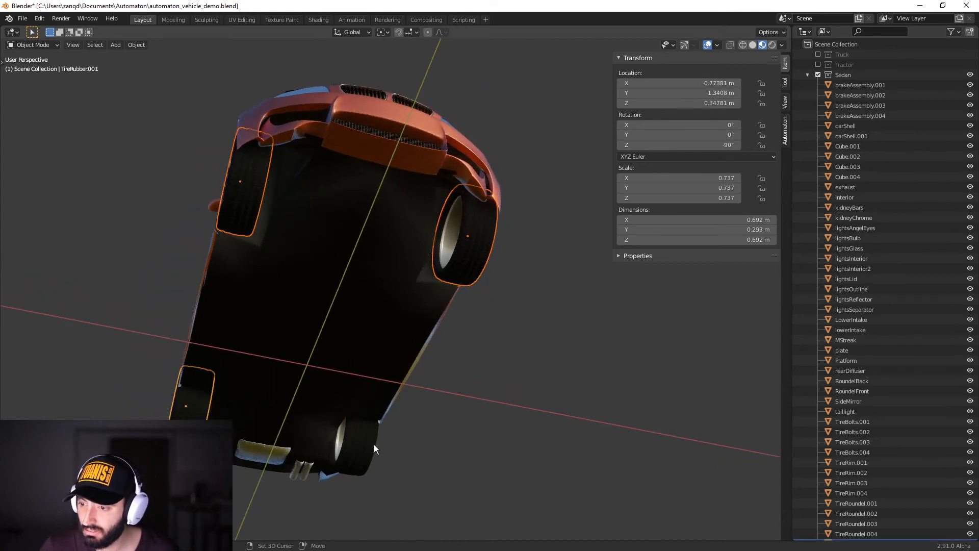
pyautogui.keyDown('shift'); pyautogui.click(373, 443); pyautogui.keyUp('shift')
pyautogui.scroll(-5, 271, 463)
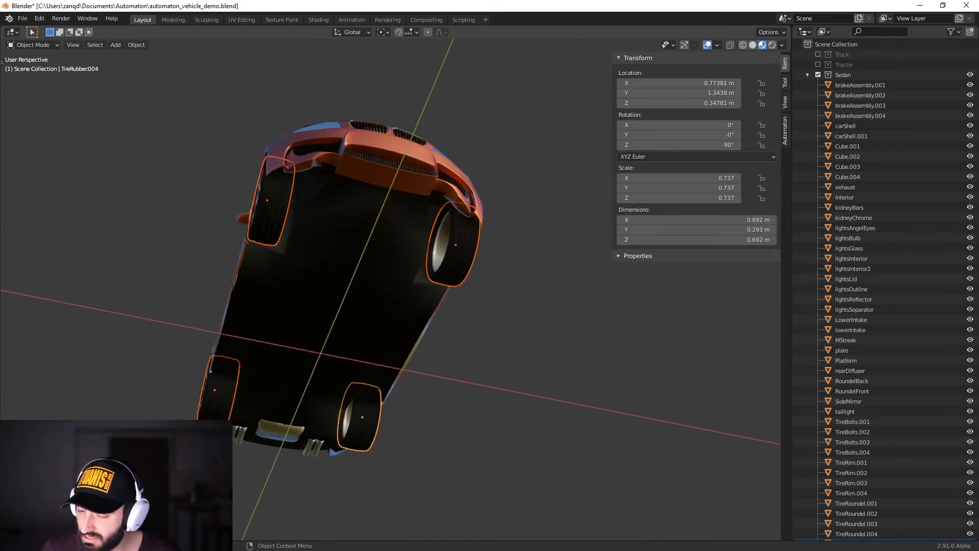
pyautogui.scroll(2, 191, 232)
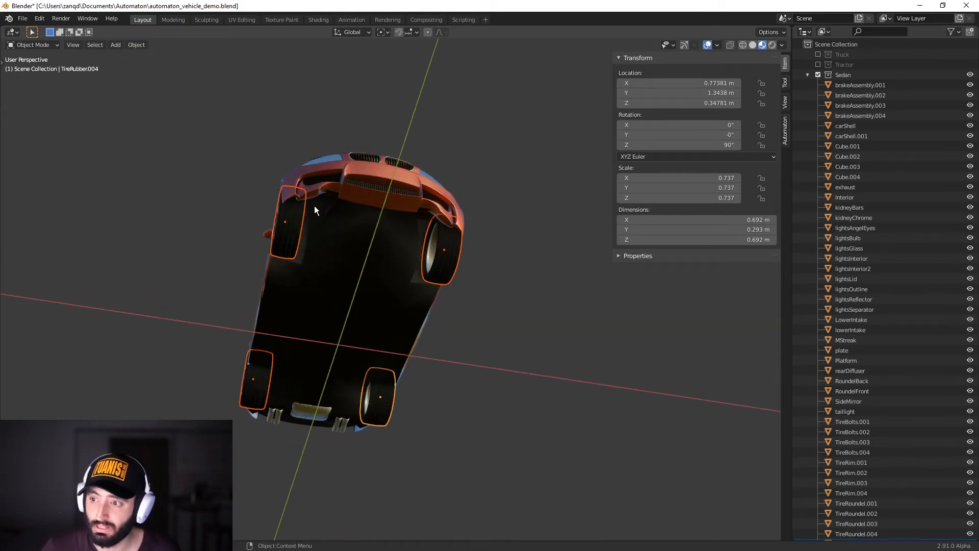
pyautogui.hotkey('ctrl', 'a')
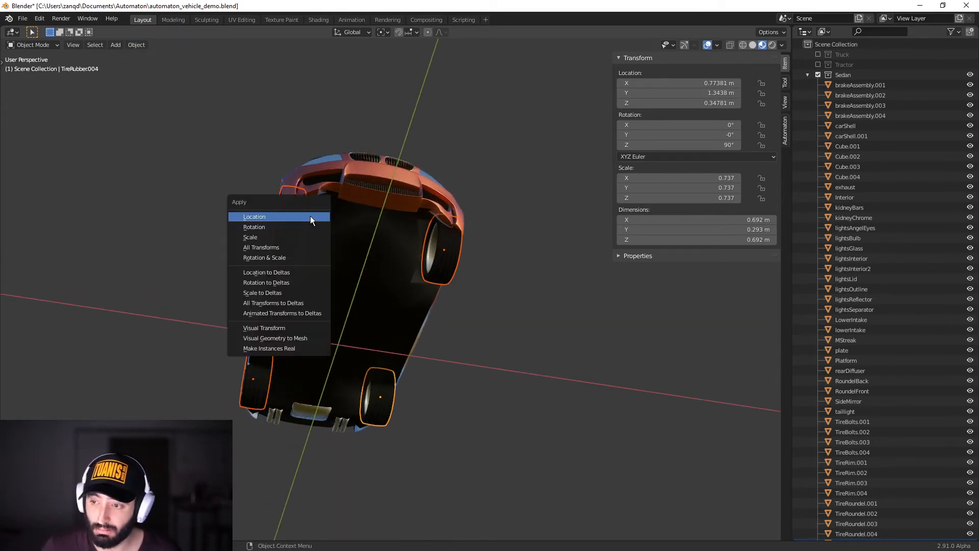
pyautogui.click(298, 258)
# - Select the four tires one at a time to check their rotation, scale and origin points from beneath the car
pyautogui.moveTo(298, 255); pyautogui.dragTo(663, 255, button='middle')
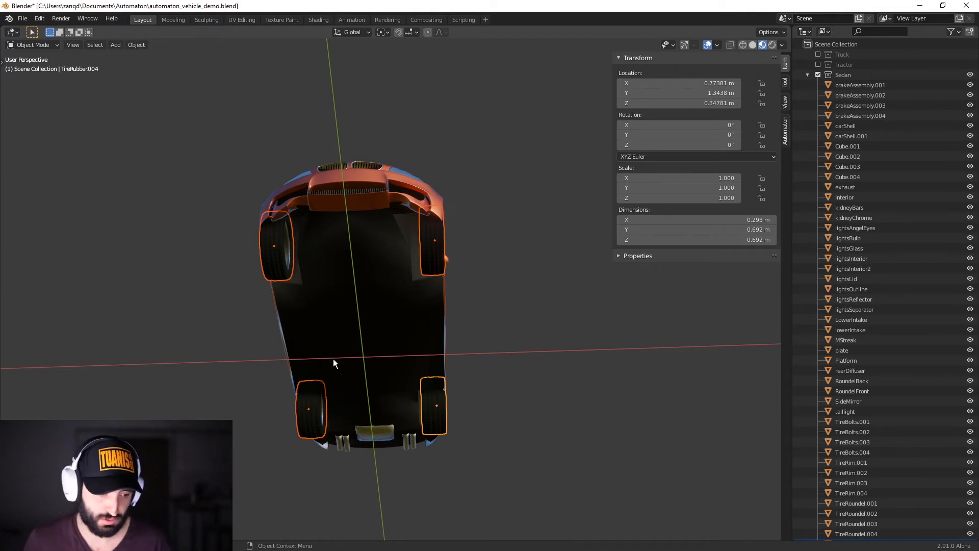
pyautogui.moveTo(454, 331); pyautogui.dragTo(466, 331, button='middle')
pyautogui.scroll(1, 466, 332)
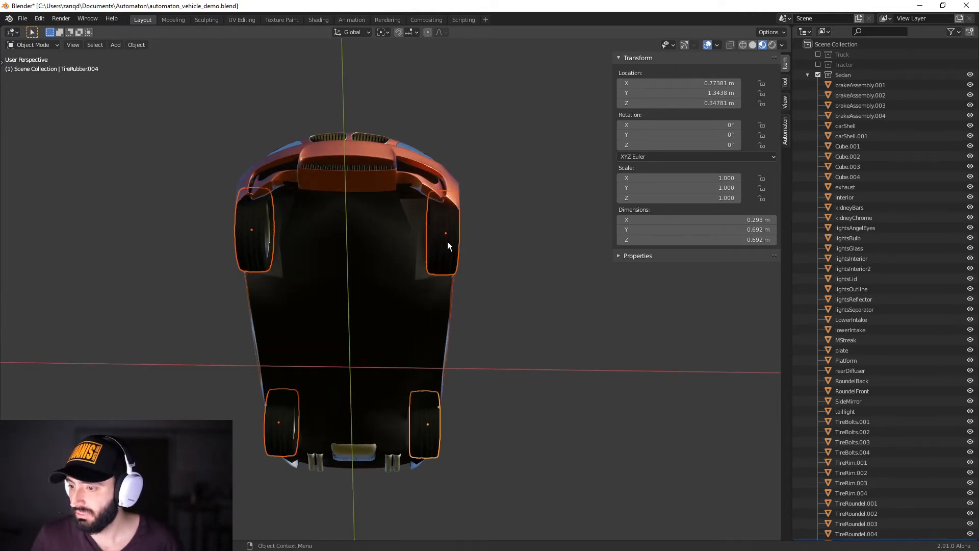
pyautogui.click(447, 241)
pyautogui.click(424, 408)
pyautogui.click(293, 433)
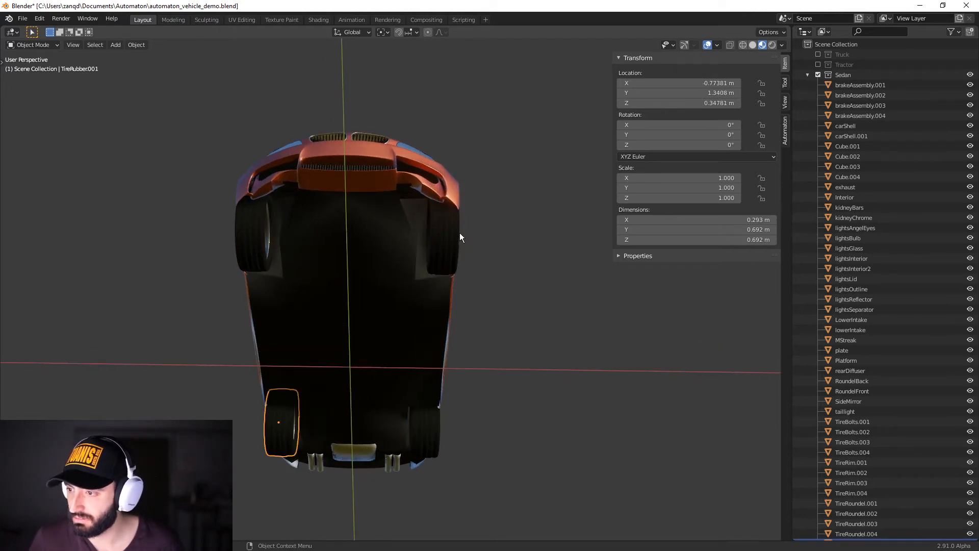
pyautogui.click(258, 254)
pyautogui.click(453, 250)
# - Show the car in front orthographic view and restrict transforms to affect only origins
pyautogui.moveTo(457, 270); pyautogui.dragTo(402, 366, button='middle')
pyautogui.press('KP_1')
pyautogui.press('KP_1')
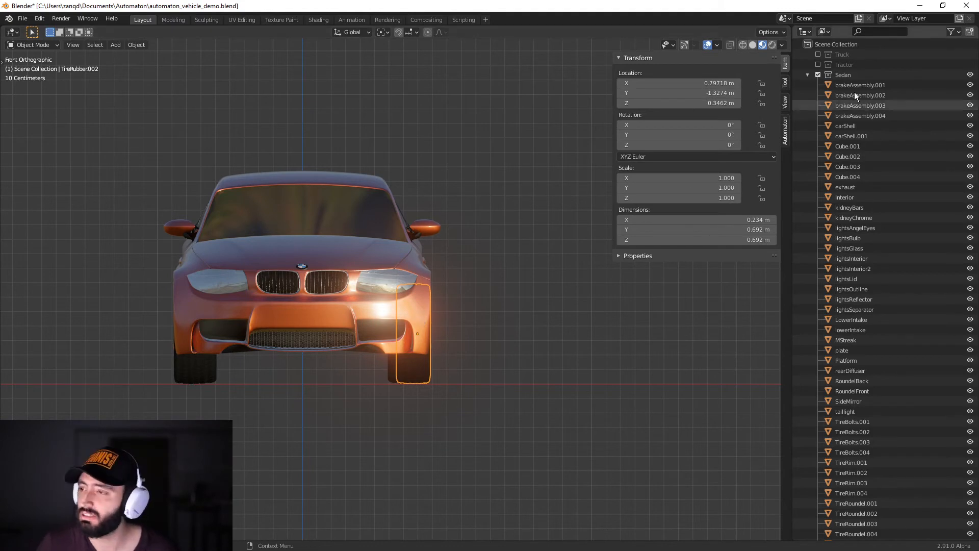
pyautogui.click(782, 45)
pyautogui.click(781, 45)
pyautogui.click(782, 32)
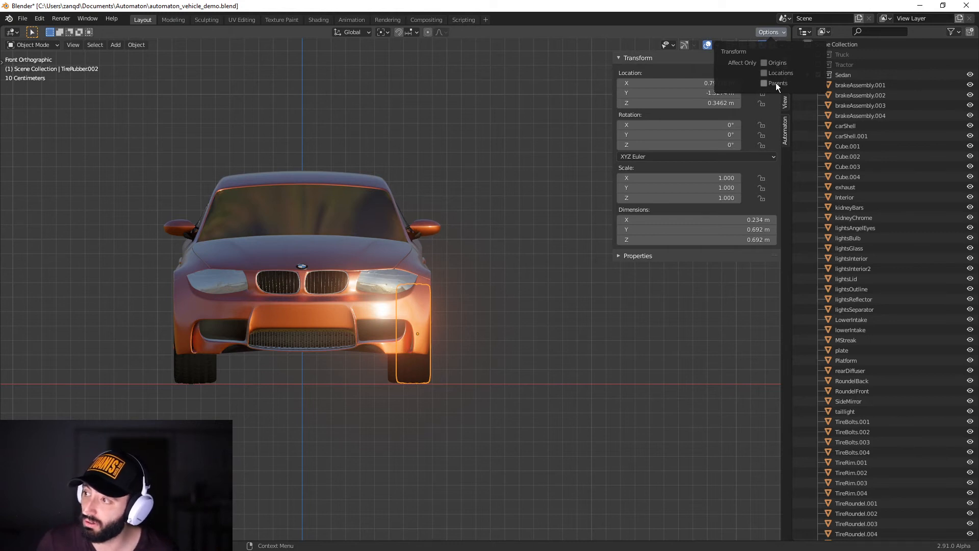
pyautogui.click(764, 63)
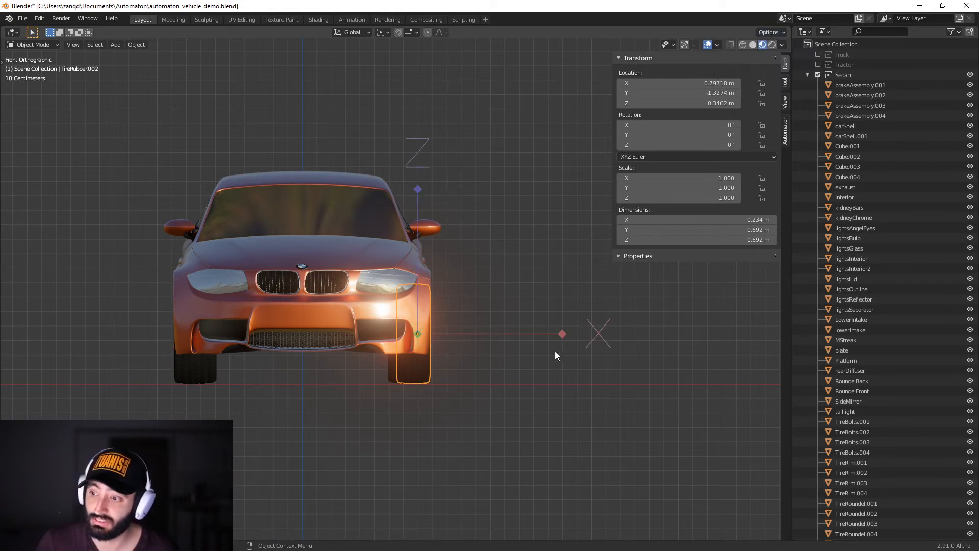
# - Move the positive-X front tire's origin -0.15 m along X to the tire's inner edge
pyautogui.scroll(3, 531, 338)
pyautogui.scroll(-2, 530, 338)
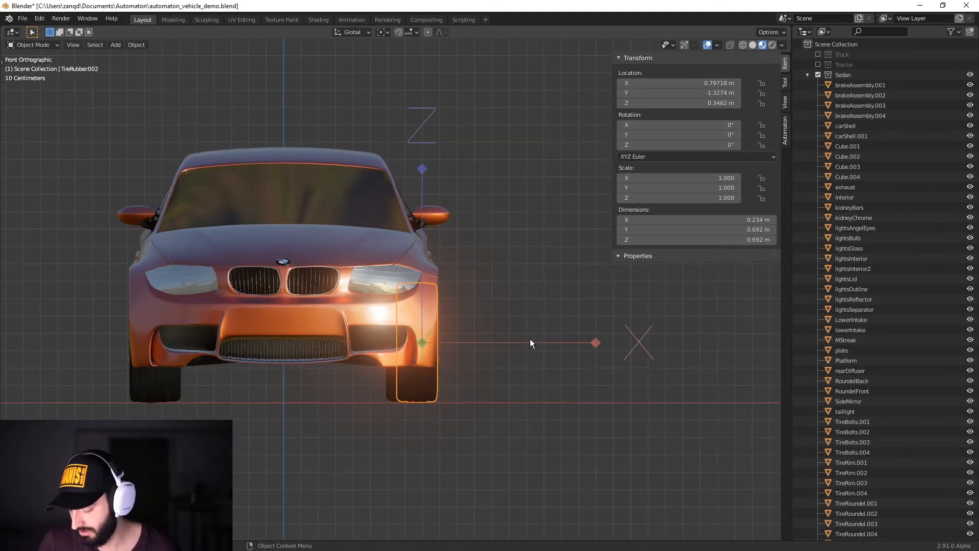
pyautogui.scroll(5, 527, 339)
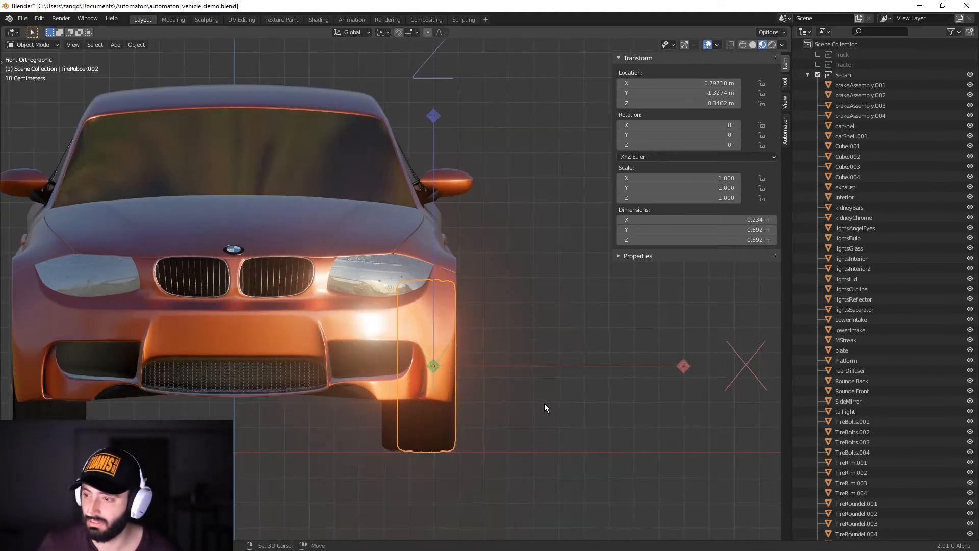
pyautogui.scroll(-2, 508, 393)
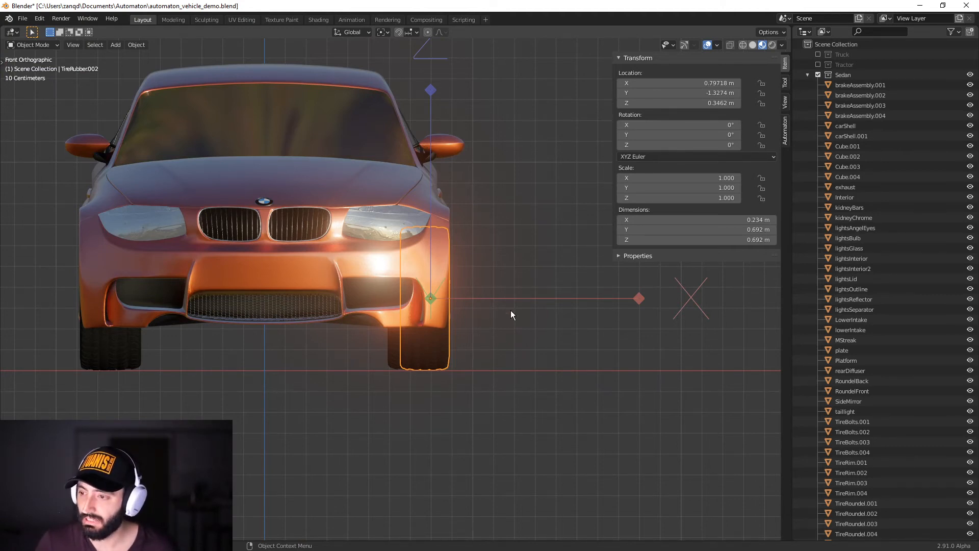
pyautogui.press('g')
pyautogui.rightClick(517, 296)
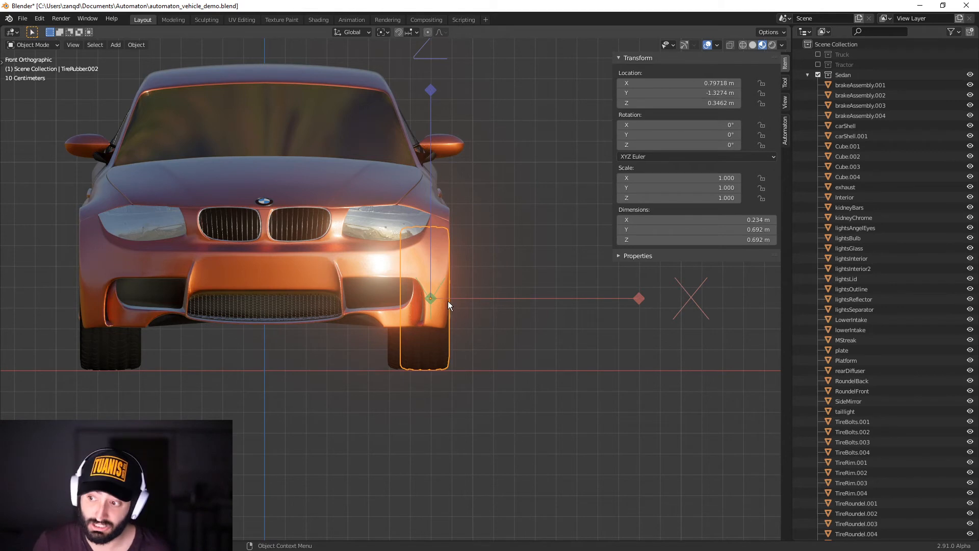
pyautogui.press('g')
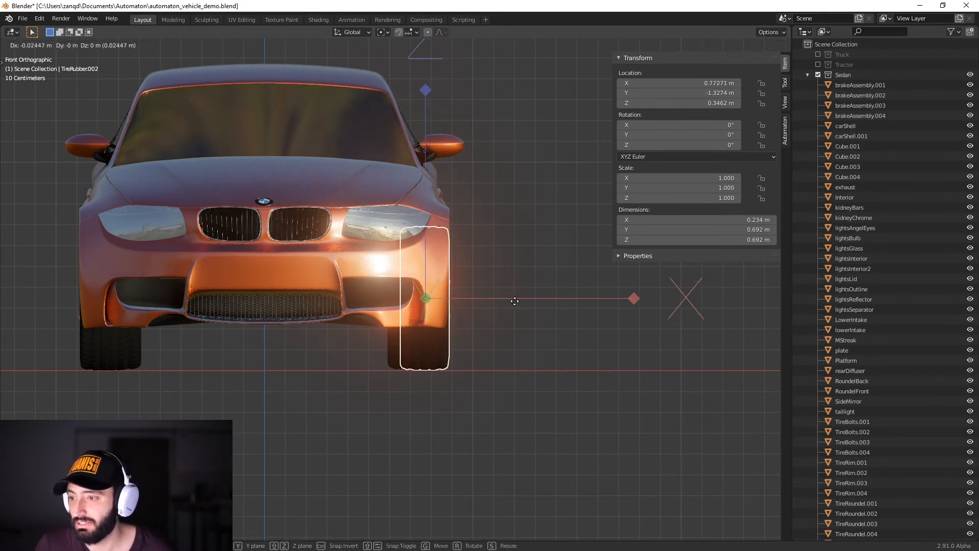
pyautogui.press('x')
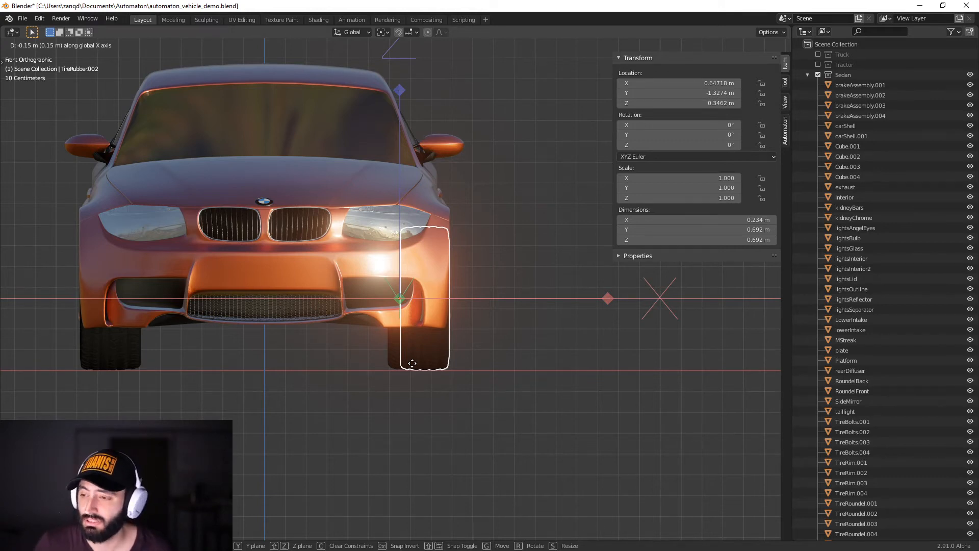
pyautogui.click(412, 363)
# - Move the negative-X front tire's origin 0.15 m along X to the tire's inner edge
pyautogui.click(116, 353)
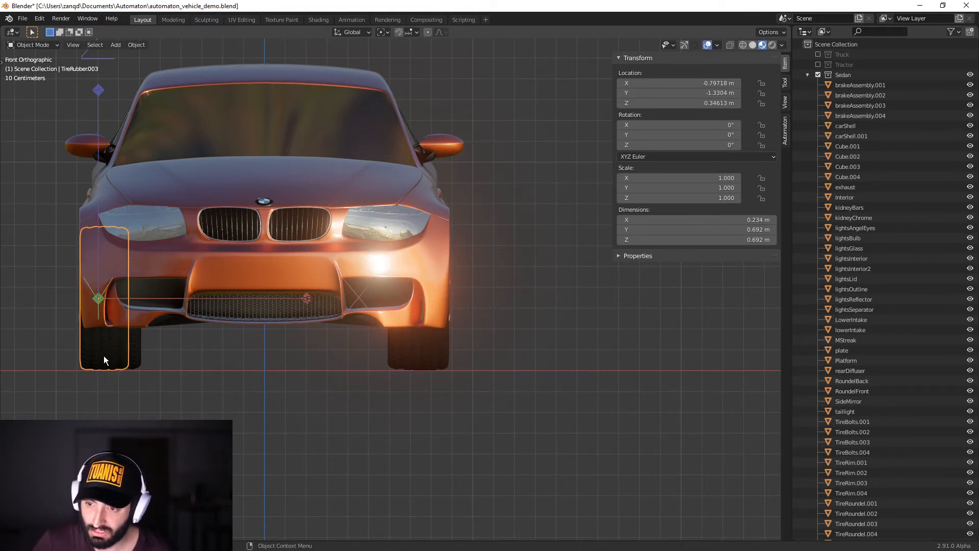
pyautogui.press('g')
pyautogui.press('x')
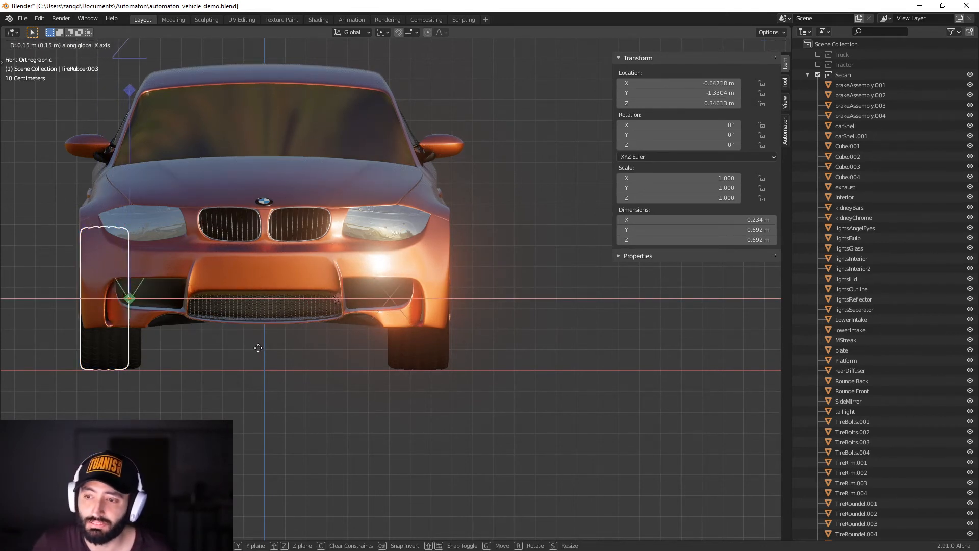
pyautogui.click(258, 347)
# - Select the positive-X rear tire and examine its origin point from beneath and in front view
pyautogui.scroll(-4, 321, 368)
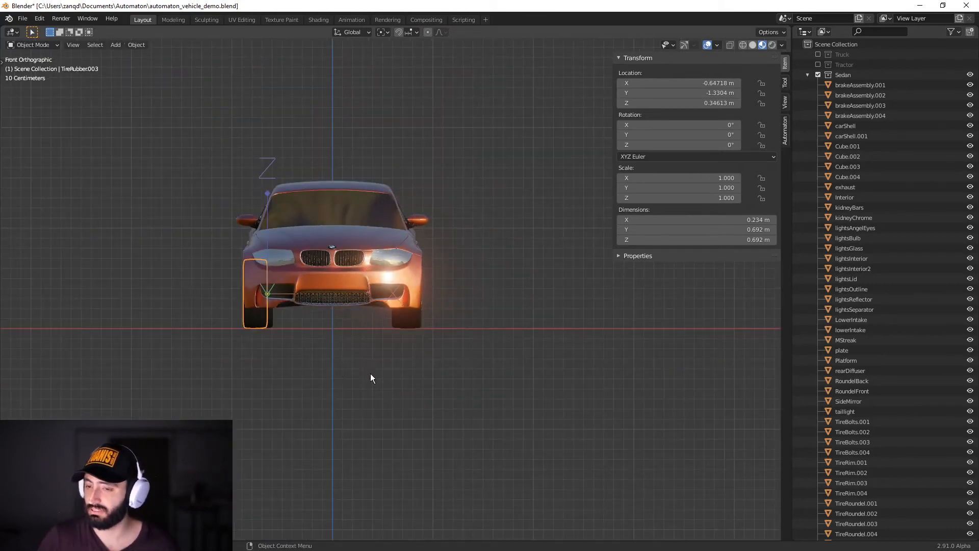
pyautogui.moveTo(370, 373); pyautogui.dragTo(371, 347, button='middle')
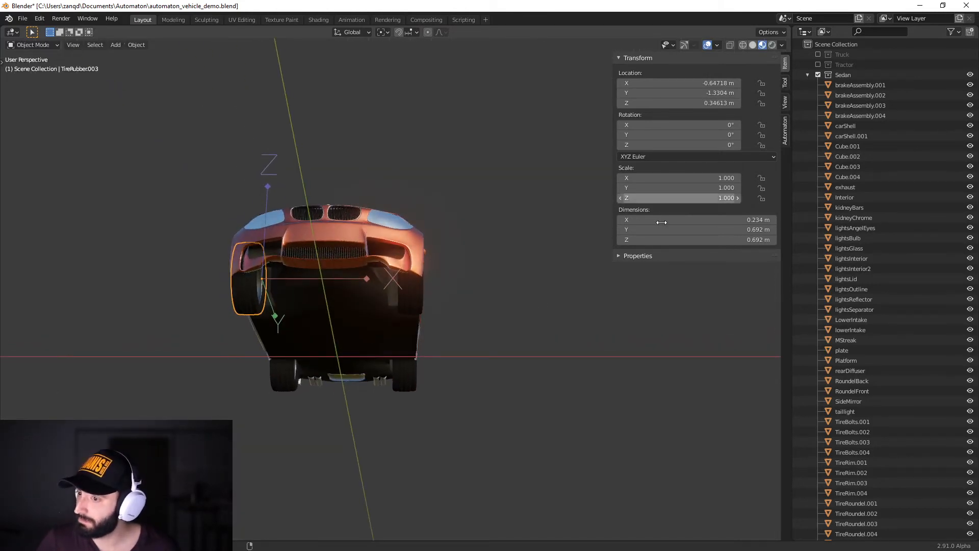
pyautogui.click(411, 385)
pyautogui.moveTo(402, 395); pyautogui.dragTo(359, 387, button='middle')
pyautogui.click(361, 386)
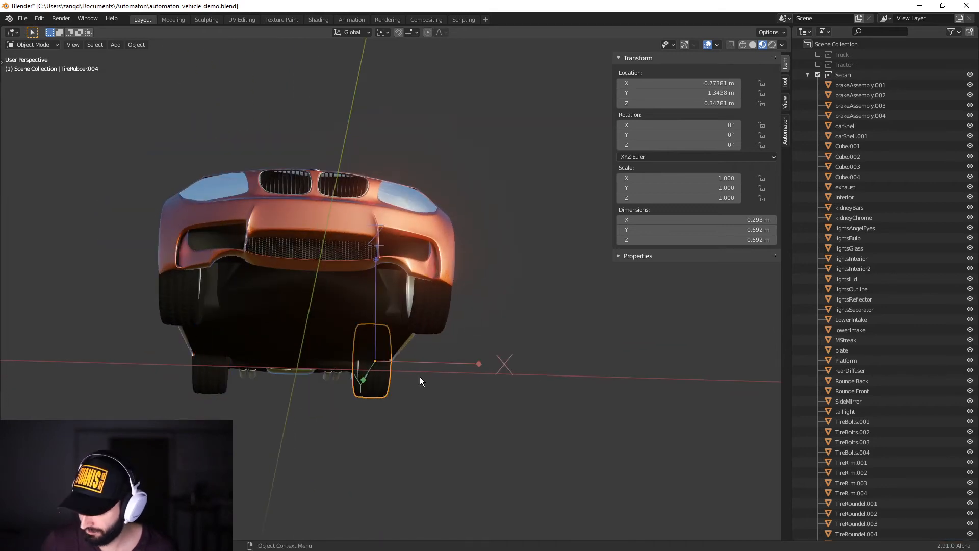
pyautogui.press('KP_1')
pyautogui.scroll(2, 420, 376)
pyautogui.scroll(-2, 459, 474)
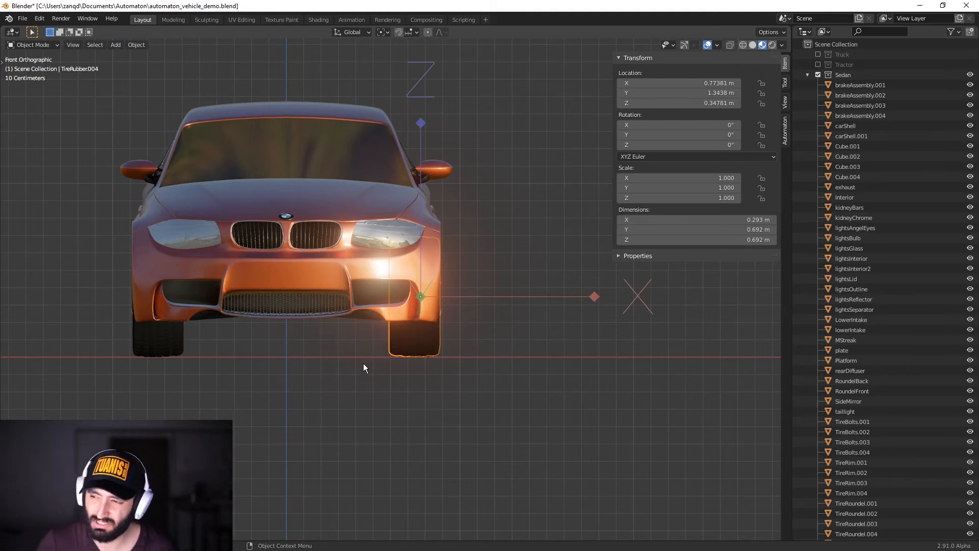
# - Turn off the origins-only transform restriction and select the positive-X front tire
pyautogui.click(783, 33)
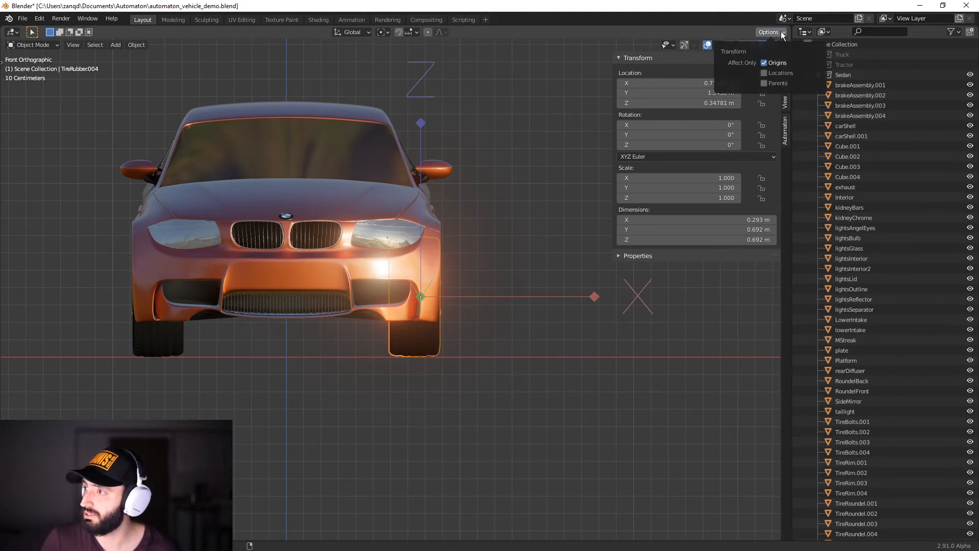
pyautogui.click(771, 63)
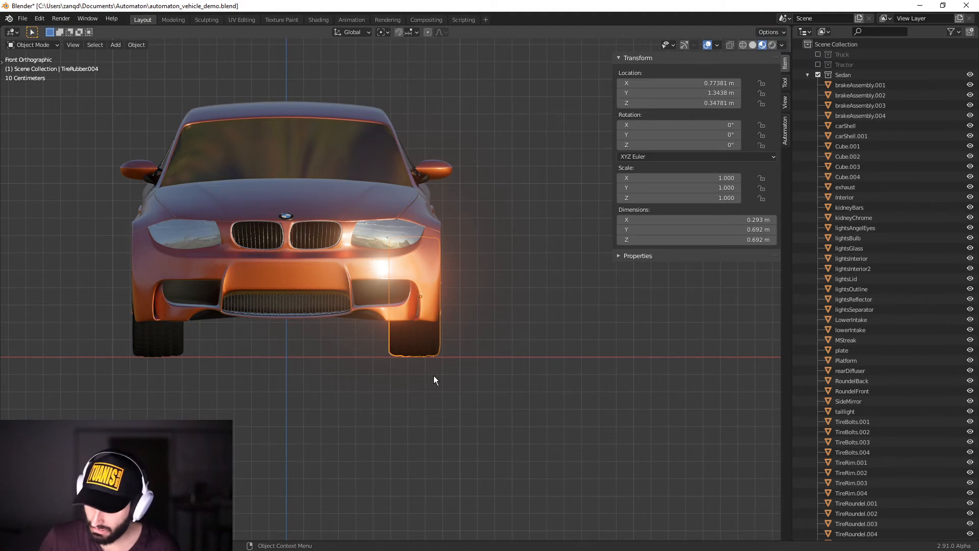
pyautogui.moveTo(484, 389); pyautogui.dragTo(506, 389, button='middle')
pyautogui.click(404, 329)
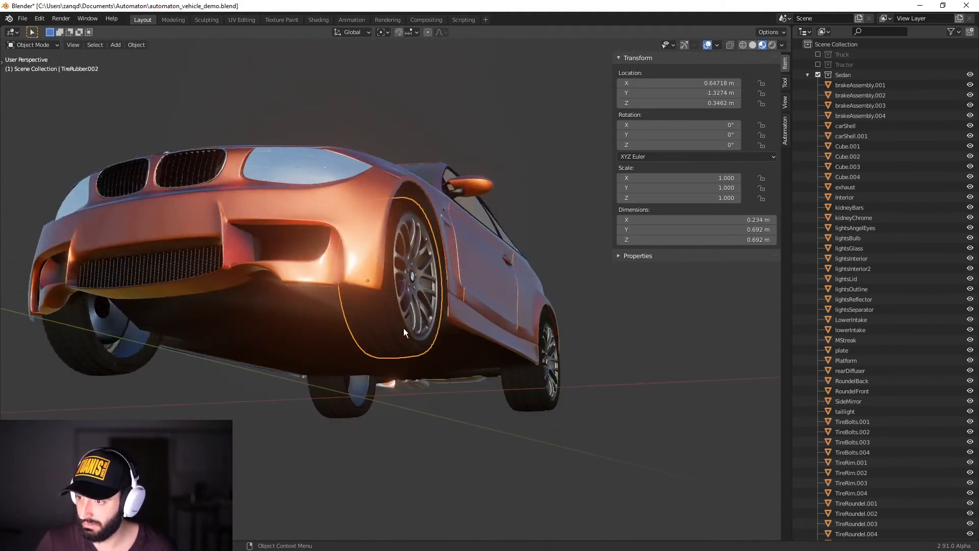
# - Try steering the positive-X front tire about Z, viewed from the front corner and from beneath, cancelling each rotation
pyautogui.moveTo(402, 329); pyautogui.dragTo(603, 253, button='middle')
pyautogui.moveTo(596, 155); pyautogui.dragTo(460, 304, button='middle')
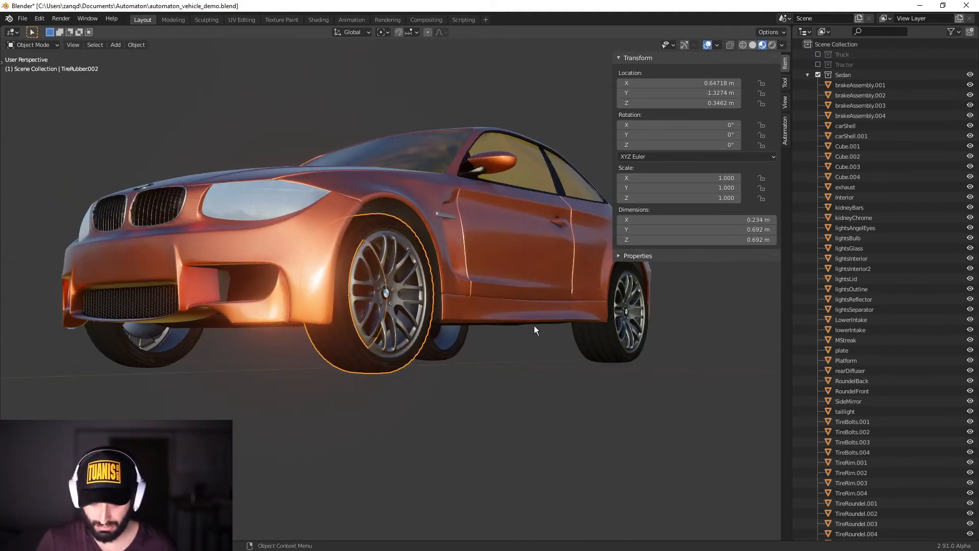
pyautogui.moveTo(678, 144)
pyautogui.mouseDown()
pyautogui.moveTo(724, 145)
pyautogui.moveTo(661, 145)
pyautogui.moveTo(684, 145)
pyautogui.mouseUp()
pyautogui.rightClick(683, 145)
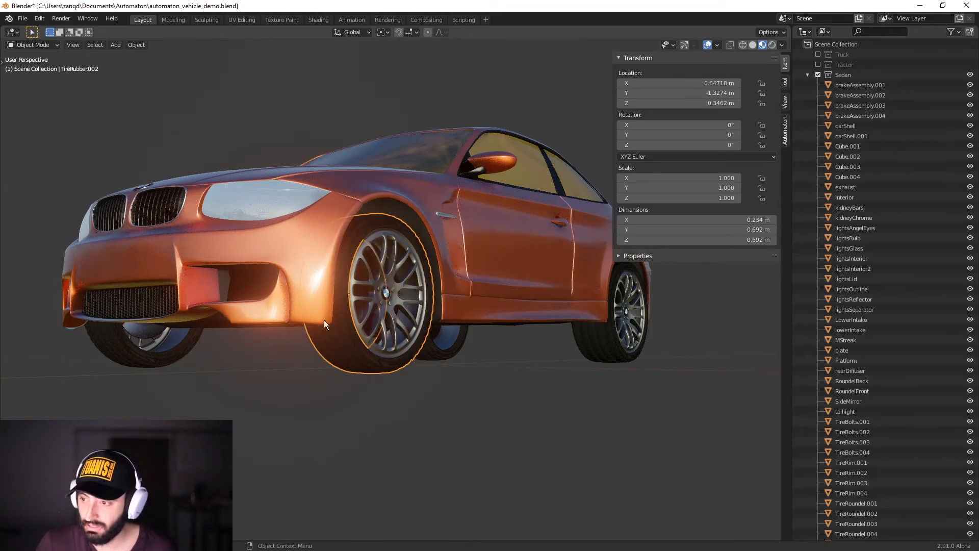
pyautogui.moveTo(324, 319); pyautogui.dragTo(455, 232, button='middle')
pyautogui.scroll(2, 414, 277)
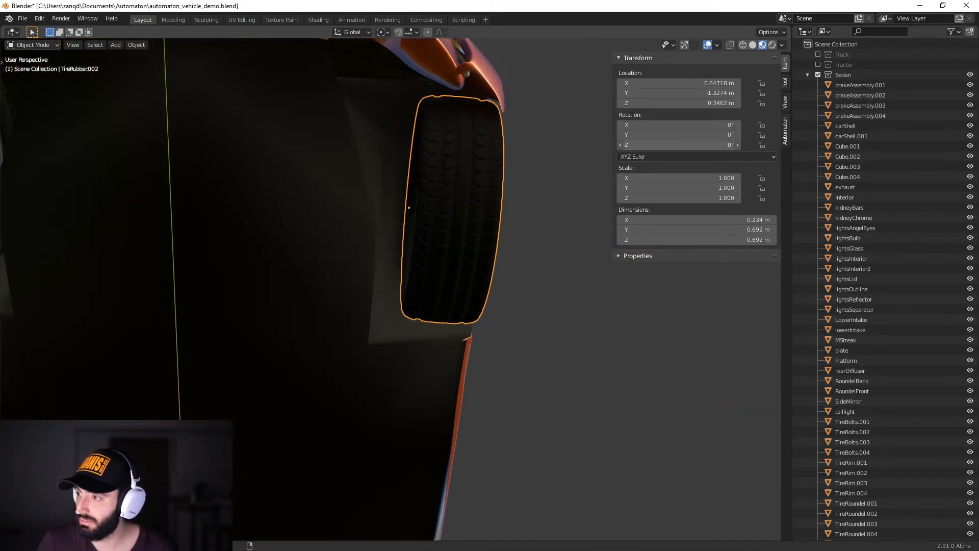
pyautogui.moveTo(683, 145)
pyautogui.mouseDown()
pyautogui.moveTo(669, 145)
pyautogui.moveTo(702, 145)
pyautogui.mouseUp()
pyautogui.rightClick(702, 145)
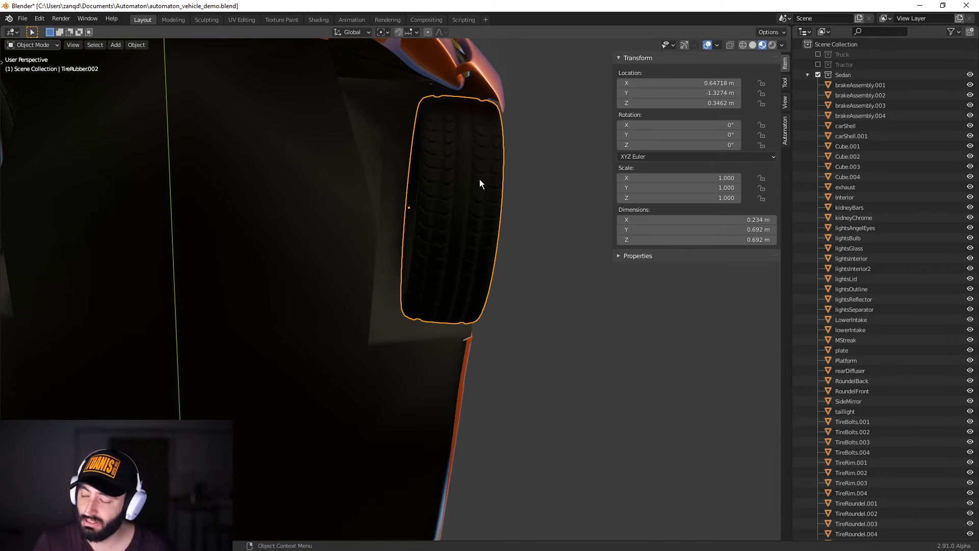
# - Examine the whole car from beneath and from the front corner, and look through the sedan's object list
pyautogui.scroll(-4, 427, 215)
pyautogui.scroll(-5, 411, 250)
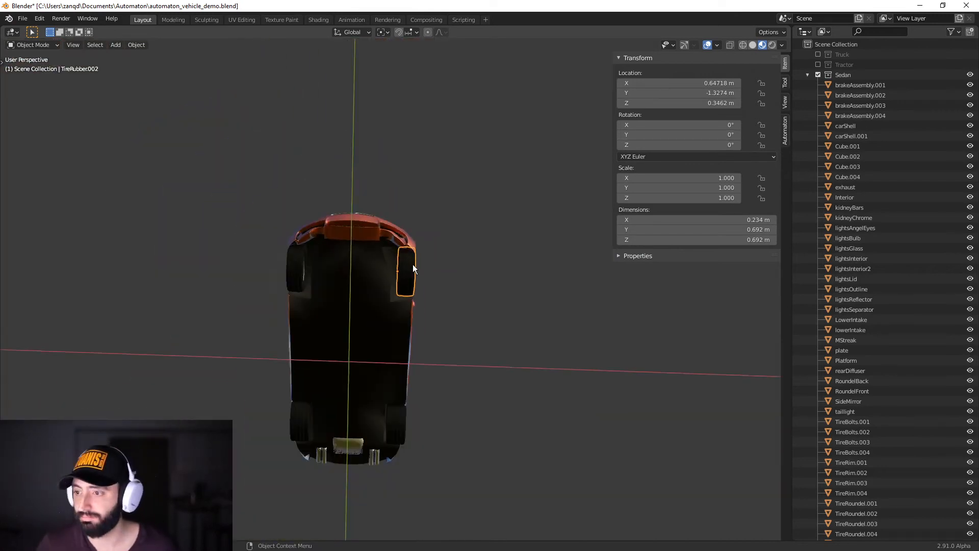
pyautogui.moveTo(399, 268); pyautogui.dragTo(387, 306, button='middle')
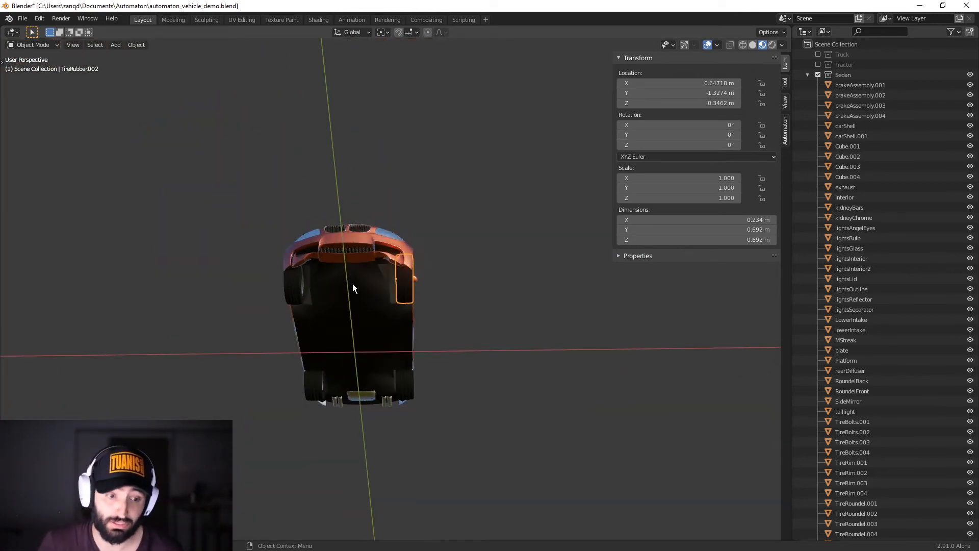
pyautogui.moveTo(463, 294); pyautogui.dragTo(408, 384, button='middle')
pyautogui.scroll(3, 439, 366)
pyautogui.scroll(2, 478, 358)
pyautogui.scroll(2, 490, 357)
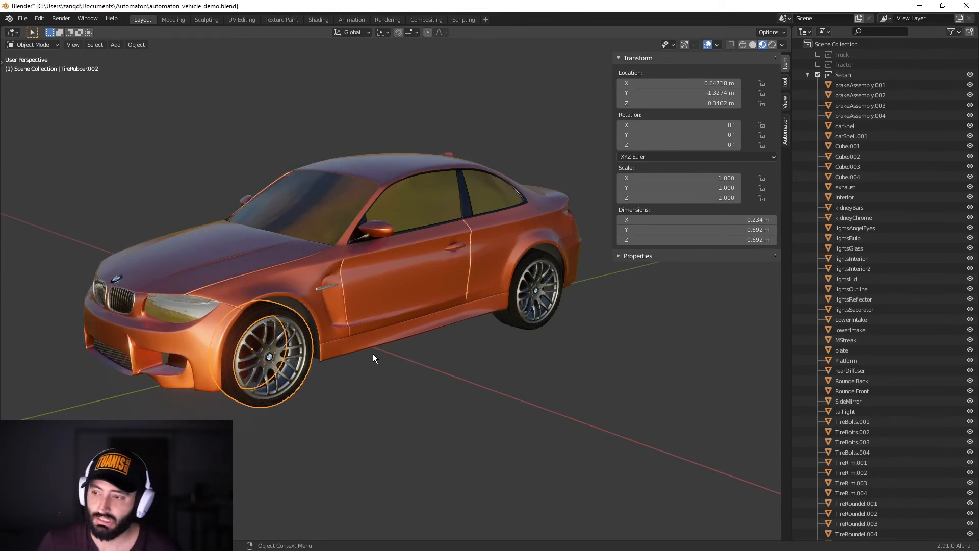
pyautogui.moveTo(372, 353); pyautogui.dragTo(416, 359, button='middle')
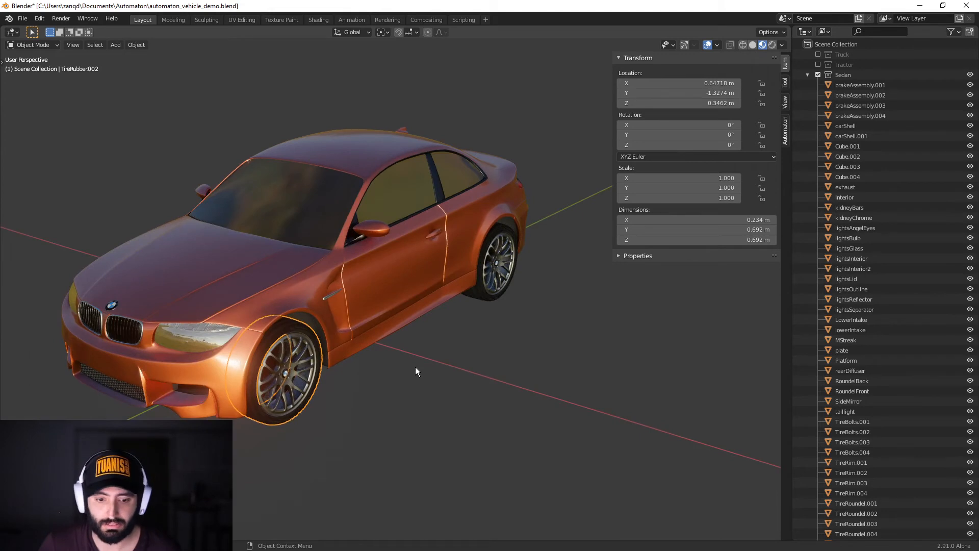
pyautogui.scroll(-2, 918, 153)
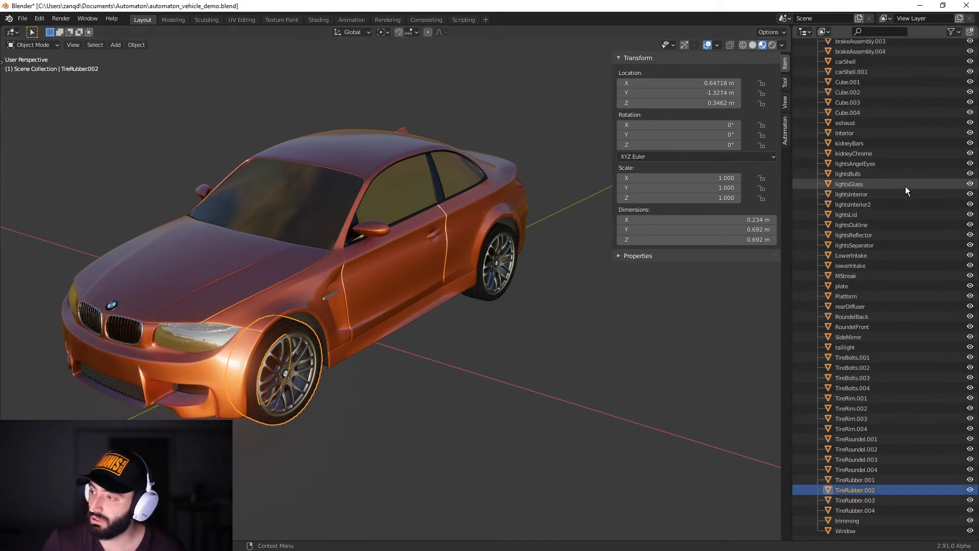
pyautogui.scroll(2, 586, 447)
pyautogui.scroll(-3, 585, 447)
# - Select all four tires of the sedan together
pyautogui.moveTo(585, 448); pyautogui.dragTo(503, 435, button='middle')
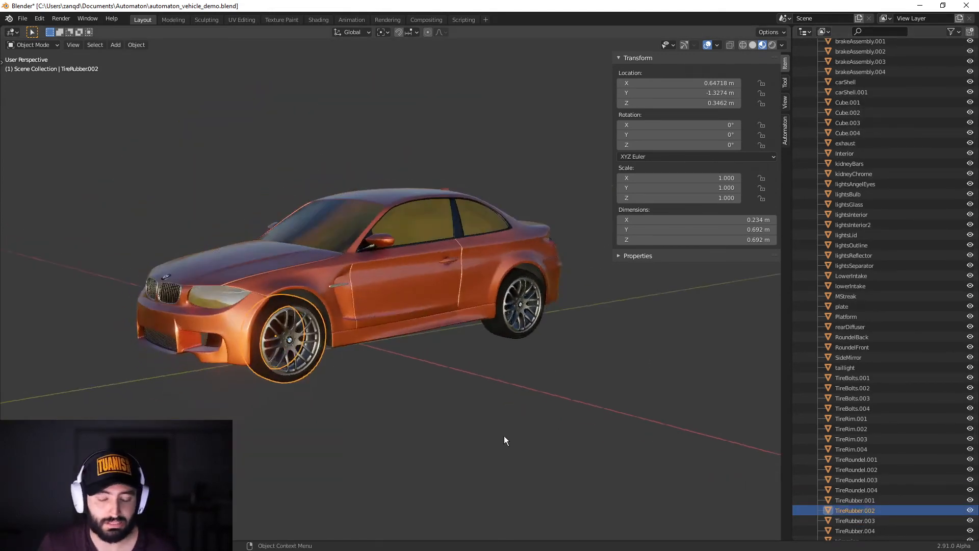
pyautogui.scroll(3, 391, 408)
pyautogui.keyDown('shift'); pyautogui.moveTo(391, 407); pyautogui.dragTo(361, 393, button='middle'); pyautogui.keyUp('shift')
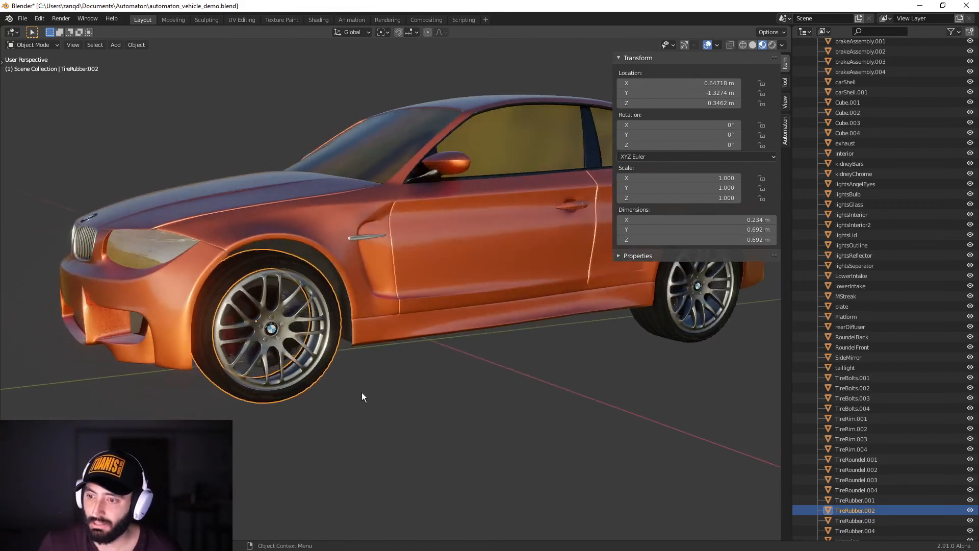
pyautogui.click(272, 378)
pyautogui.click(255, 399)
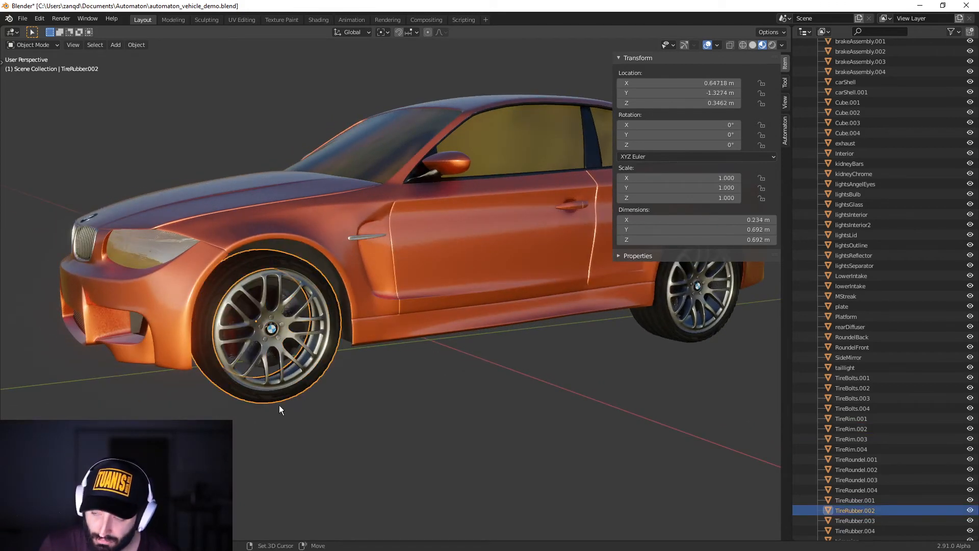
pyautogui.keyDown('shift'); pyautogui.click(682, 339); pyautogui.keyUp('shift')
pyautogui.keyDown('shift'); pyautogui.moveTo(342, 383); pyautogui.dragTo(333, 417, button='middle'); pyautogui.keyUp('shift')
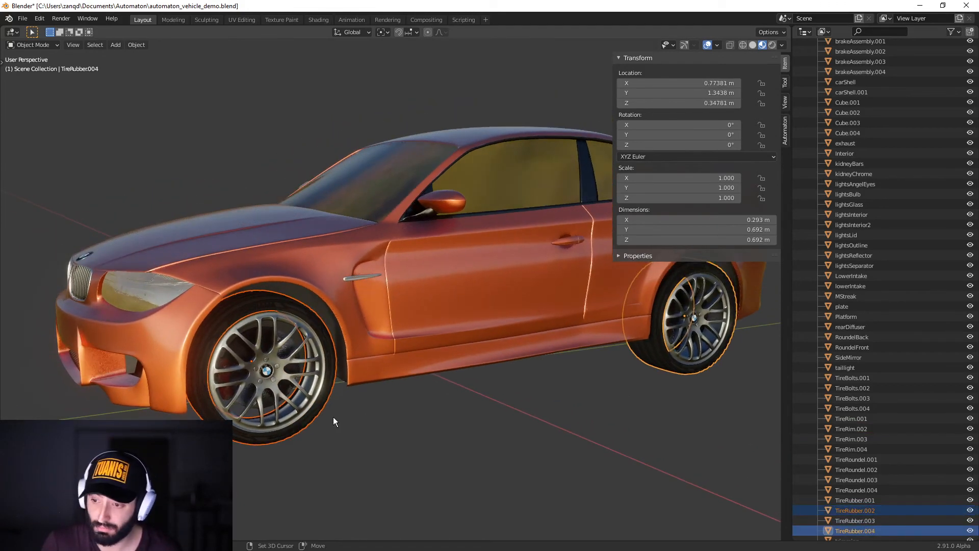
pyautogui.scroll(-3, 258, 443)
pyautogui.moveTo(258, 443); pyautogui.dragTo(549, 402, button='middle')
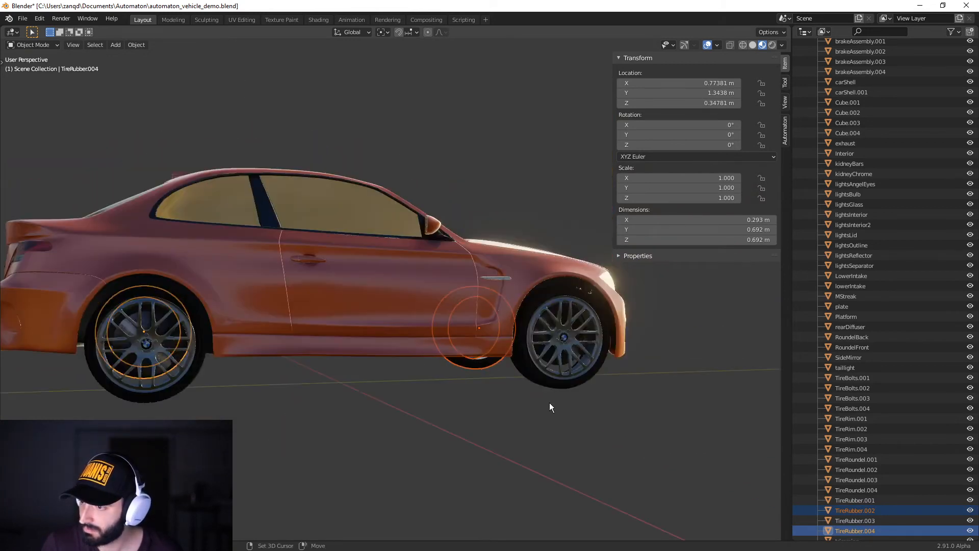
pyautogui.keyDown('shift'); pyautogui.click(538, 380); pyautogui.keyUp('shift')
pyautogui.keyDown('shift'); pyautogui.click(171, 398); pyautogui.keyUp('shift')
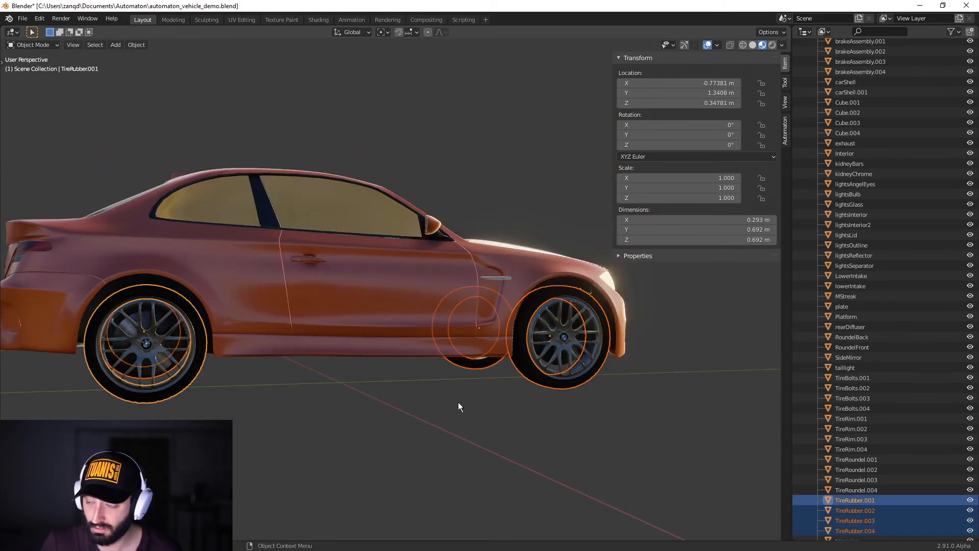
# - Add the car shell to the tire selection as the active object, enable Automaton:Vehicle and create the automaton
pyautogui.moveTo(459, 404); pyautogui.dragTo(399, 389, button='middle')
pyautogui.scroll(3, 429, 402)
pyautogui.moveTo(456, 411); pyautogui.dragTo(435, 421, button='middle')
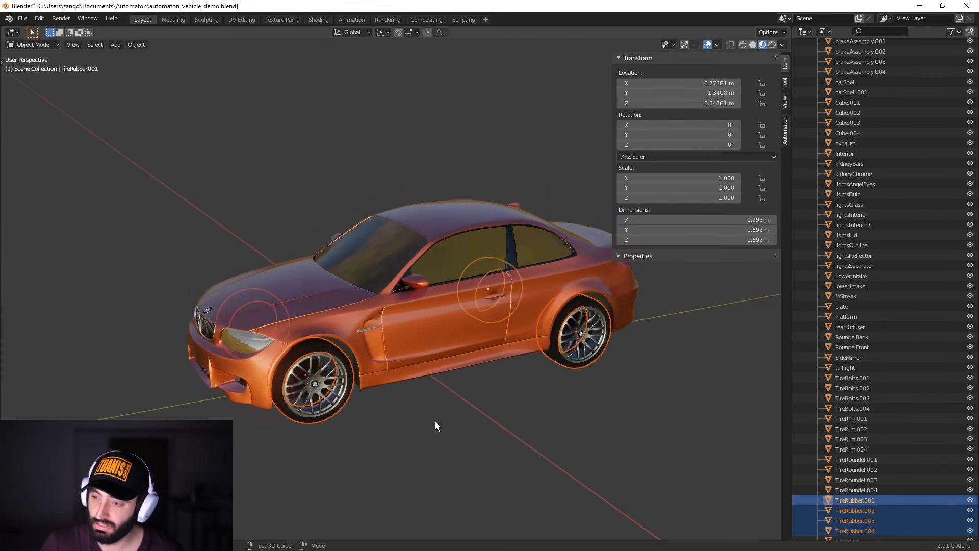
pyautogui.scroll(2, 436, 421)
pyautogui.keyDown('shift'); pyautogui.click(301, 306); pyautogui.keyUp('shift')
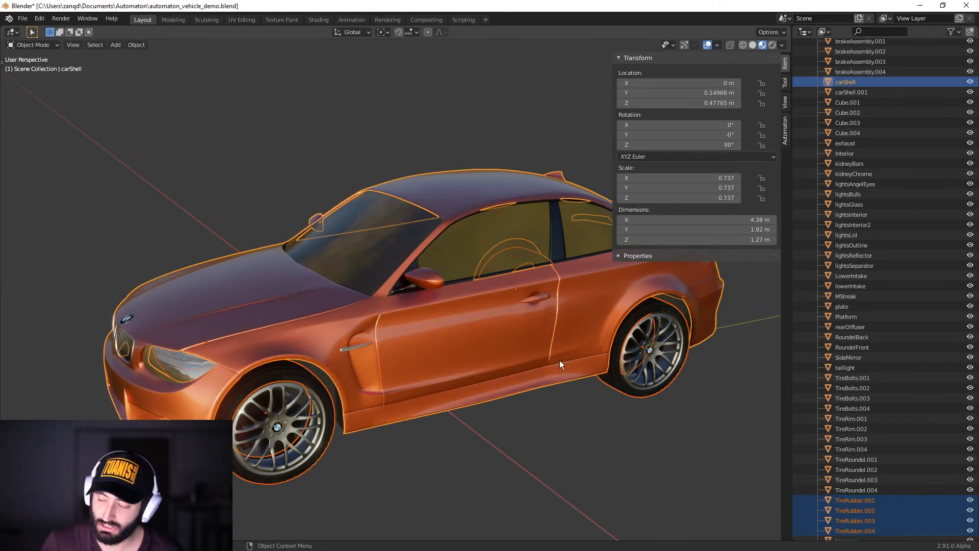
pyautogui.click(786, 133)
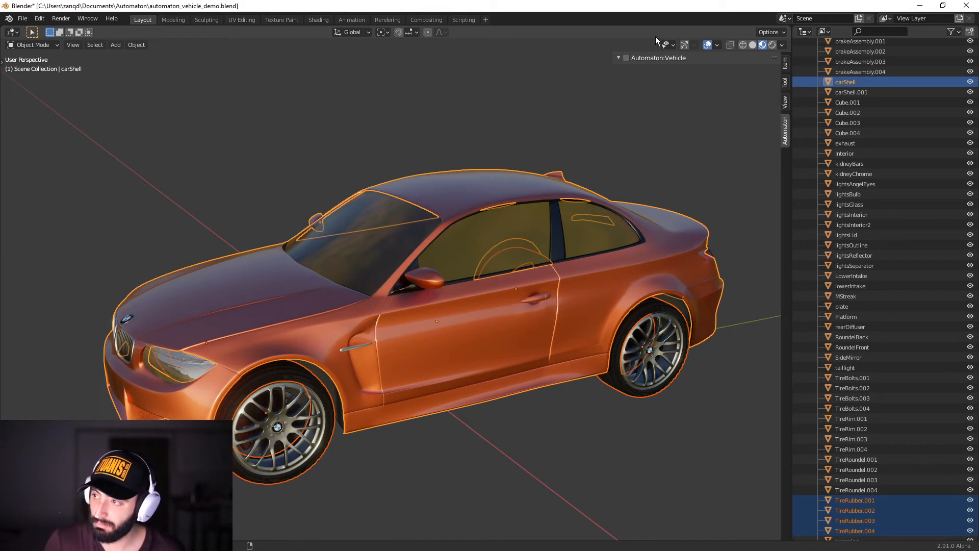
pyautogui.click(626, 58)
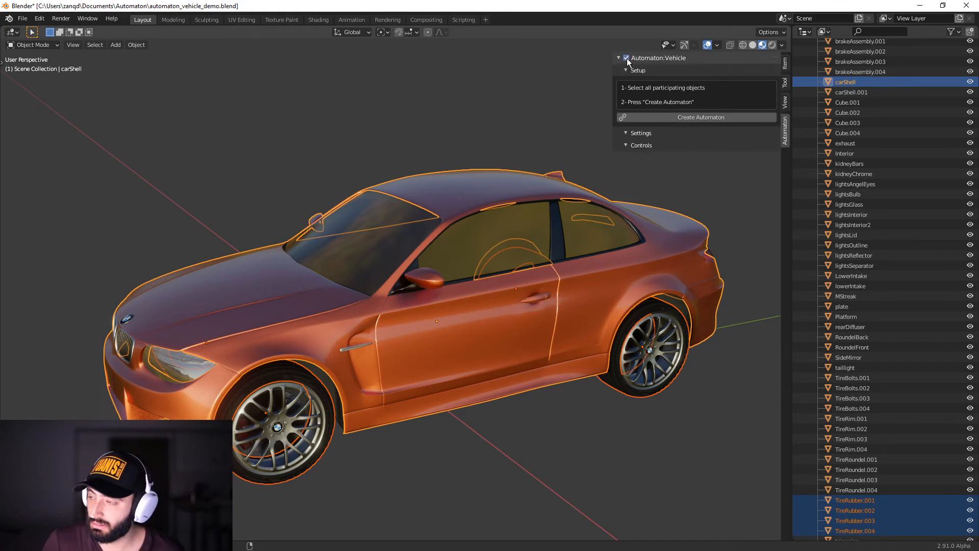
pyautogui.click(693, 116)
# - Compare the Automaton settings of the car's interior and its shell, ending with the car shell selected
pyautogui.scroll(-3, 410, 301)
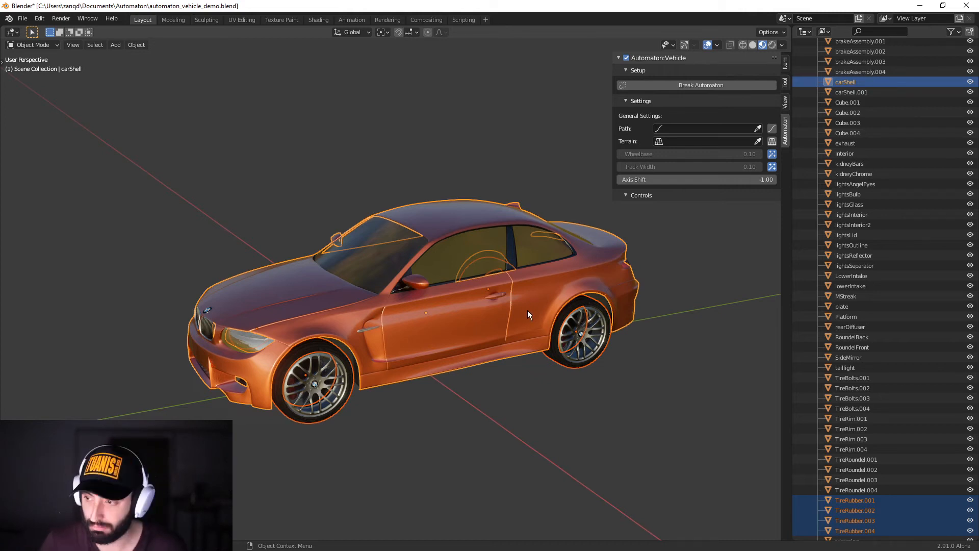
pyautogui.click(512, 301)
pyautogui.scroll(-2, 459, 404)
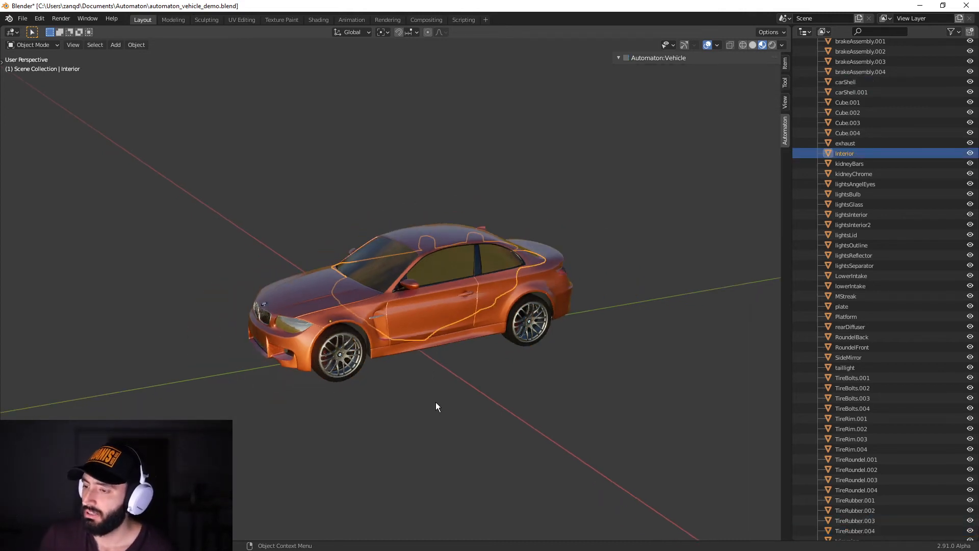
pyautogui.click(415, 339)
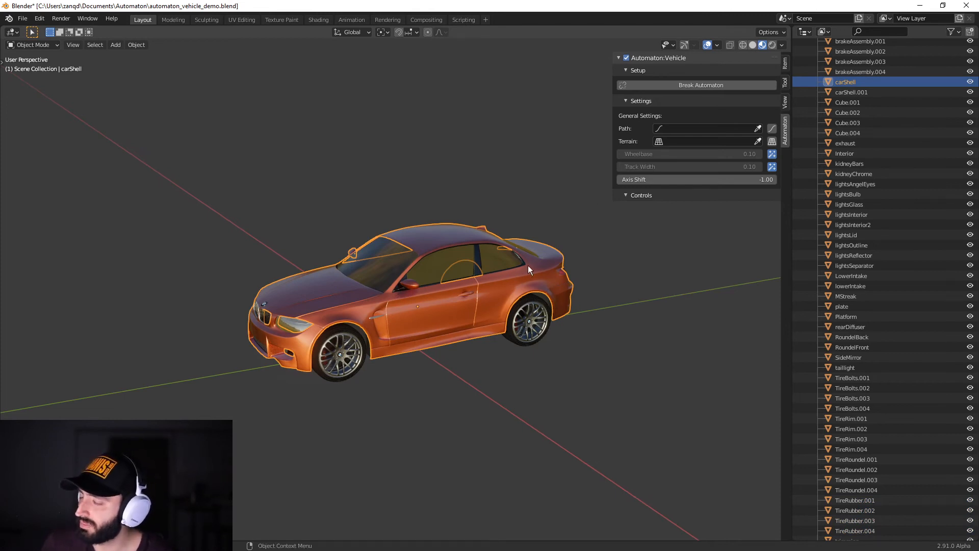
pyautogui.moveTo(528, 265); pyautogui.dragTo(569, 260, button='middle')
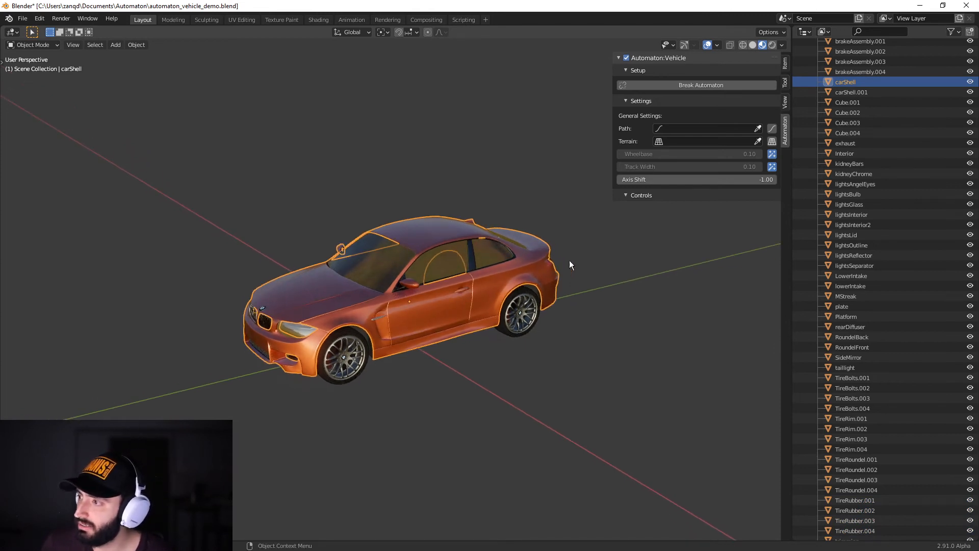
# - Add a path and a terrain to the vehicle automaton's general settings
pyautogui.click(772, 128)
pyautogui.scroll(-2, 507, 313)
pyautogui.moveTo(522, 331); pyautogui.dragTo(426, 337, button='middle')
pyautogui.click(772, 141)
pyautogui.scroll(2, 431, 294)
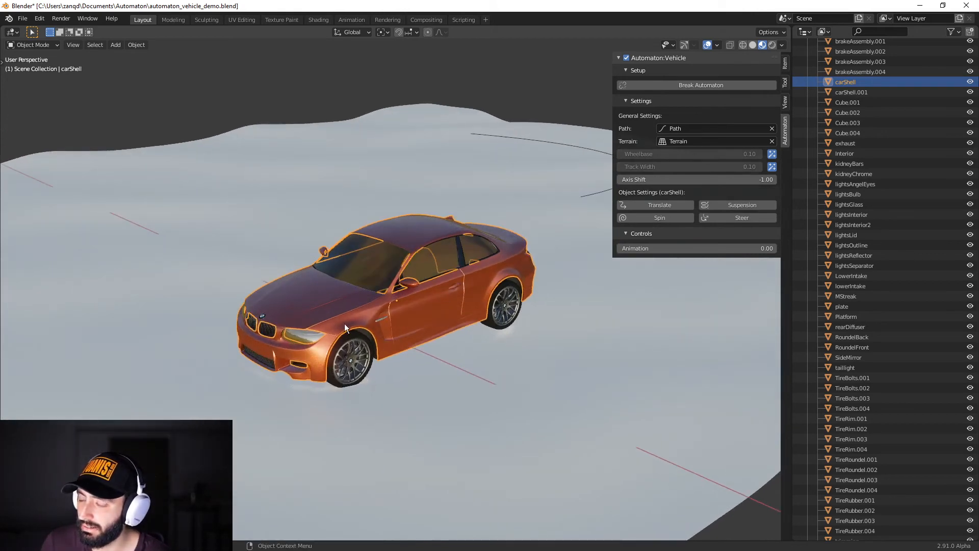
# - Enable Translate for the car shell and set the Animation control to 0.21
pyautogui.click(651, 205)
pyautogui.scroll(-2, 466, 259)
pyautogui.moveTo(466, 259); pyautogui.dragTo(525, 270, button='middle')
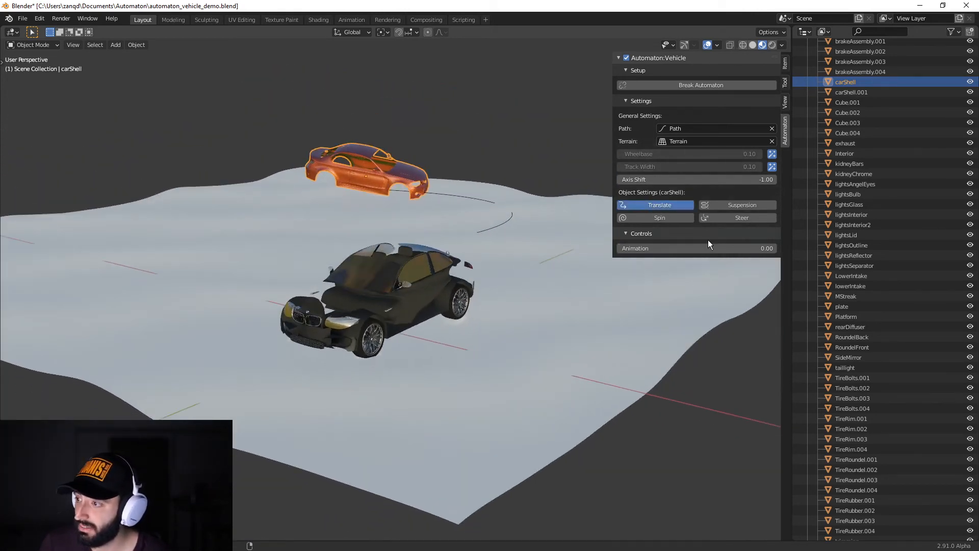
pyautogui.moveTo(676, 251); pyautogui.dragTo(610, 171)
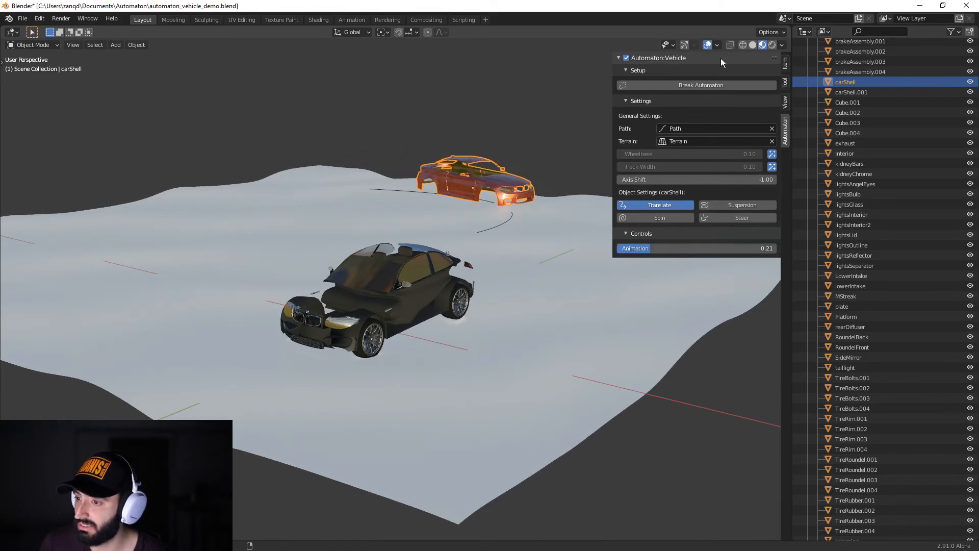
# - Switch the viewport to Solid shading with Random object colors
pyautogui.click(753, 45)
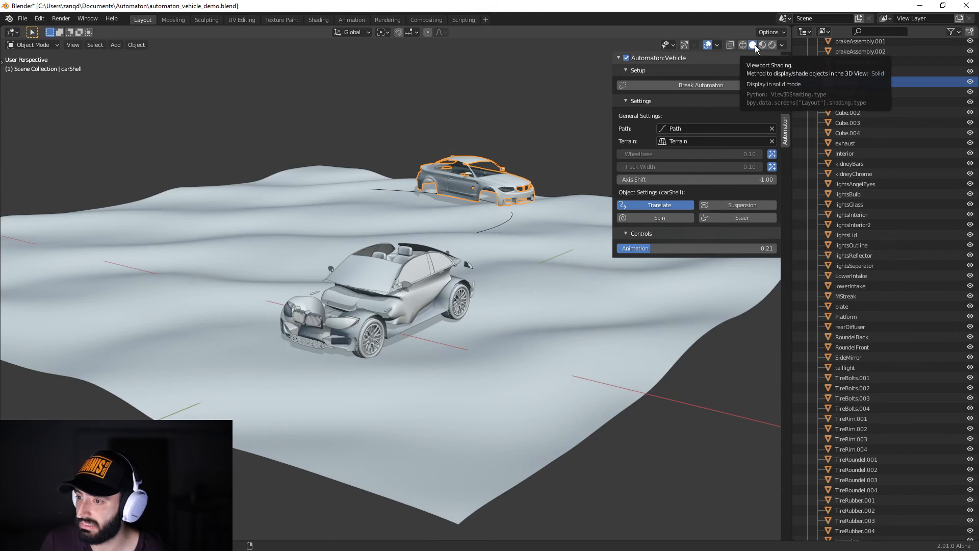
pyautogui.click(783, 45)
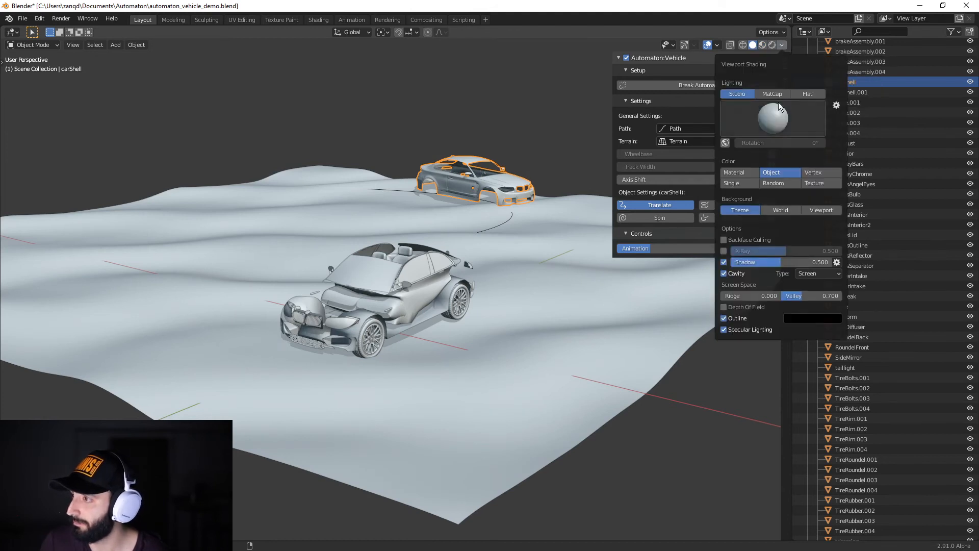
pyautogui.click(778, 185)
pyautogui.moveTo(501, 349); pyautogui.dragTo(513, 363, button='middle')
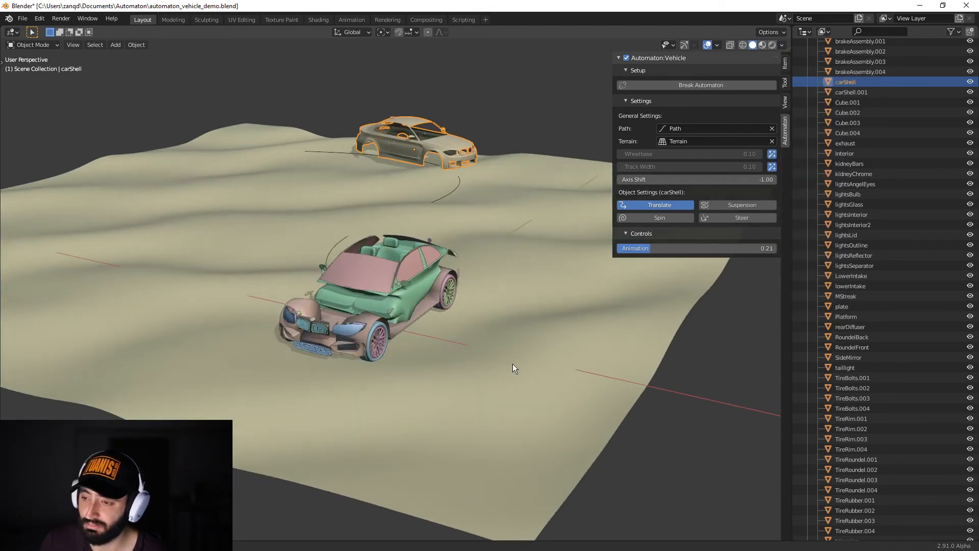
pyautogui.scroll(1, 544, 354)
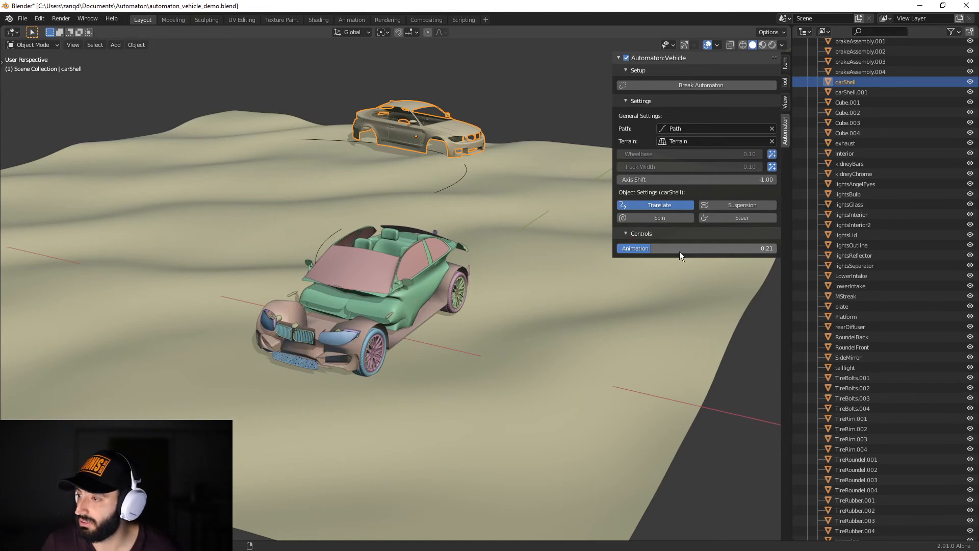
# - Set the Animation control to 0.49 to move the car shell further along the path
pyautogui.moveTo(679, 250)
pyautogui.mouseDown()
pyautogui.moveTo(666, 250)
pyautogui.moveTo(758, 249)
pyautogui.moveTo(632, 248)
pyautogui.moveTo(750, 248)
pyautogui.moveTo(681, 249)
pyautogui.moveTo(748, 248)
pyautogui.moveTo(694, 249)
pyautogui.mouseUp()
pyautogui.moveTo(472, 279); pyautogui.dragTo(397, 331, button='middle')
pyautogui.scroll(5, 356, 367)
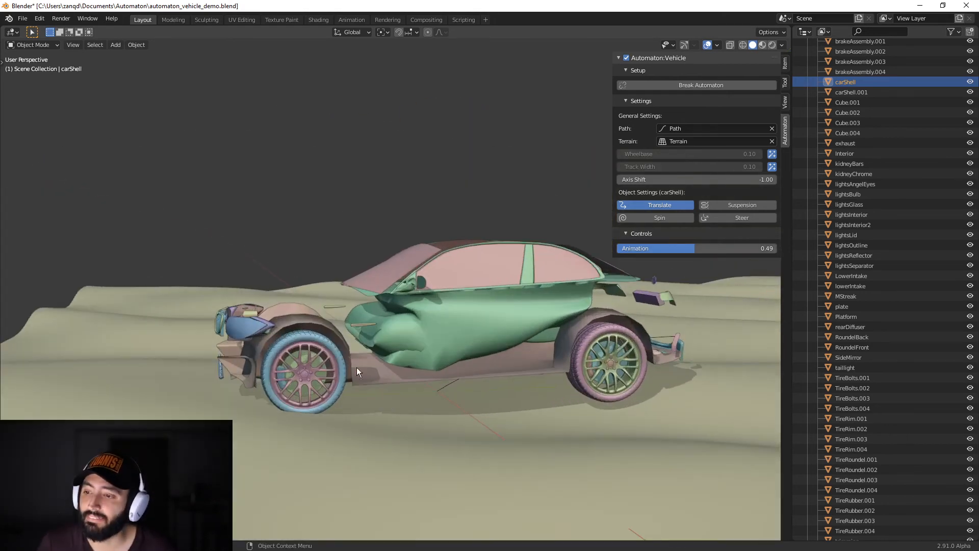
# - Check the Automaton settings of the positive-X front tire, the positive-X rear tire and the rear wheel's rim
pyautogui.click(318, 339)
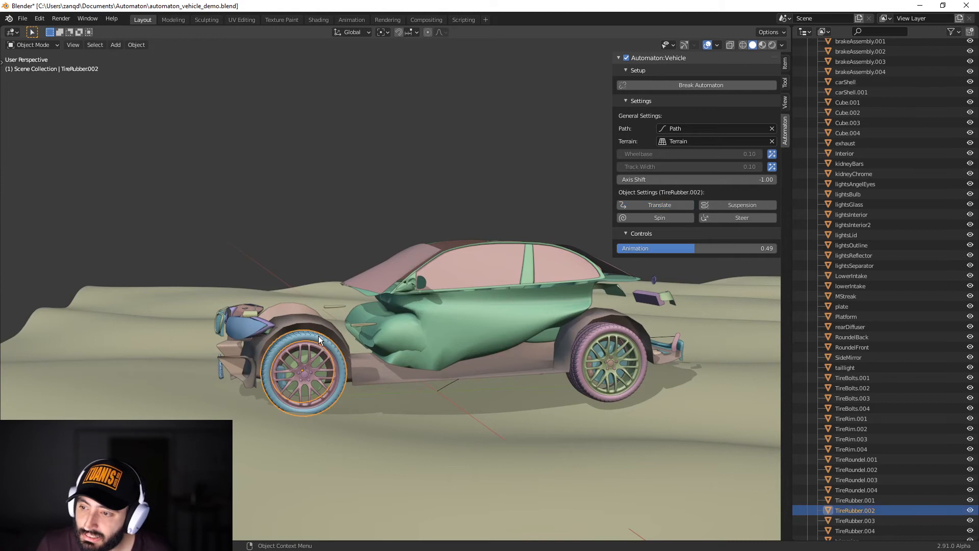
pyautogui.click(596, 335)
pyautogui.press('KP_Decimal')
pyautogui.scroll(-7, 420, 323)
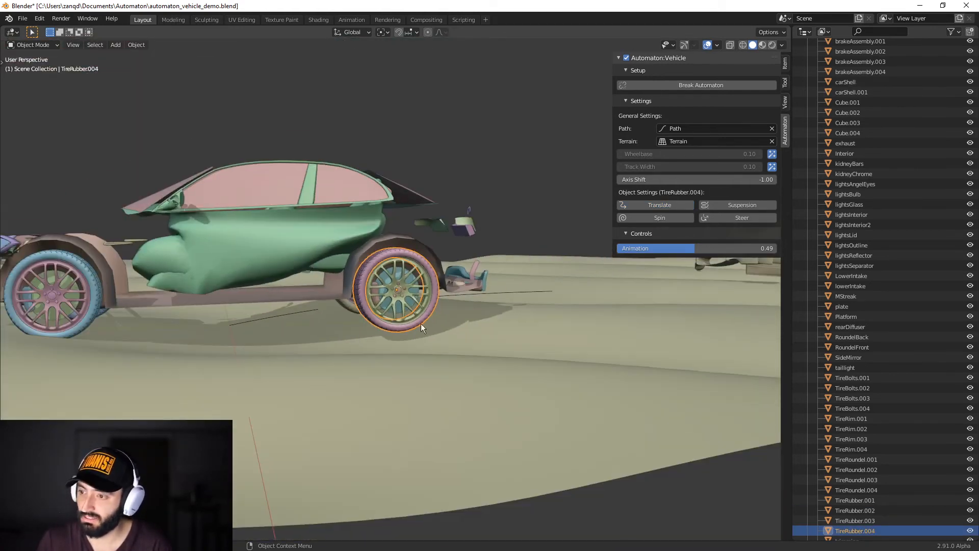
pyautogui.click(411, 291)
pyautogui.scroll(2, 415, 295)
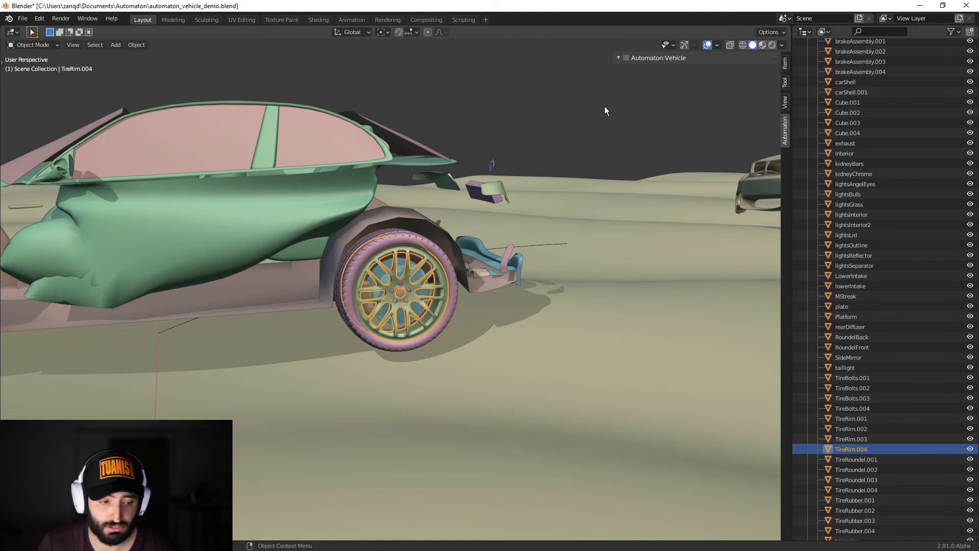
# - Enable Translate, Spin and Suspension for the positive-X rear tire
pyautogui.click(366, 255)
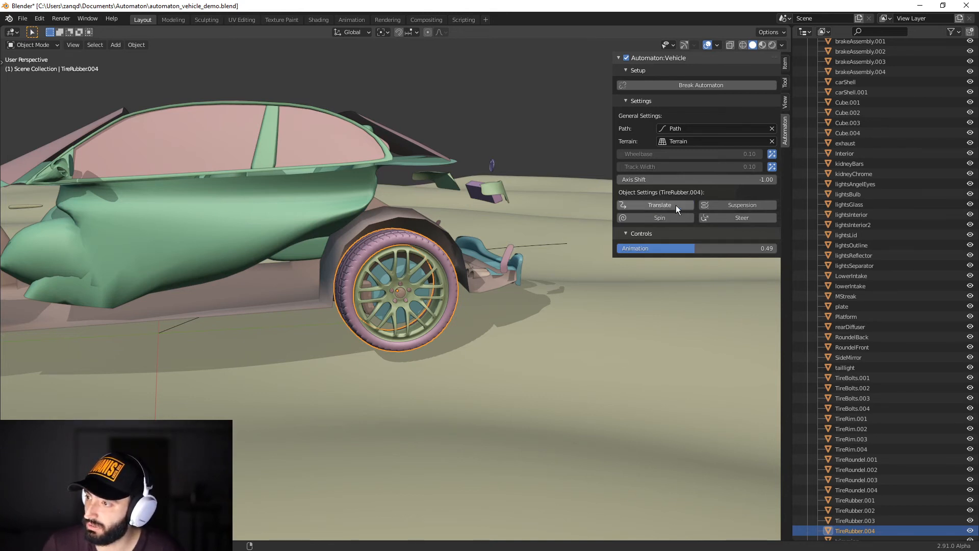
pyautogui.click(635, 207)
pyautogui.click(666, 217)
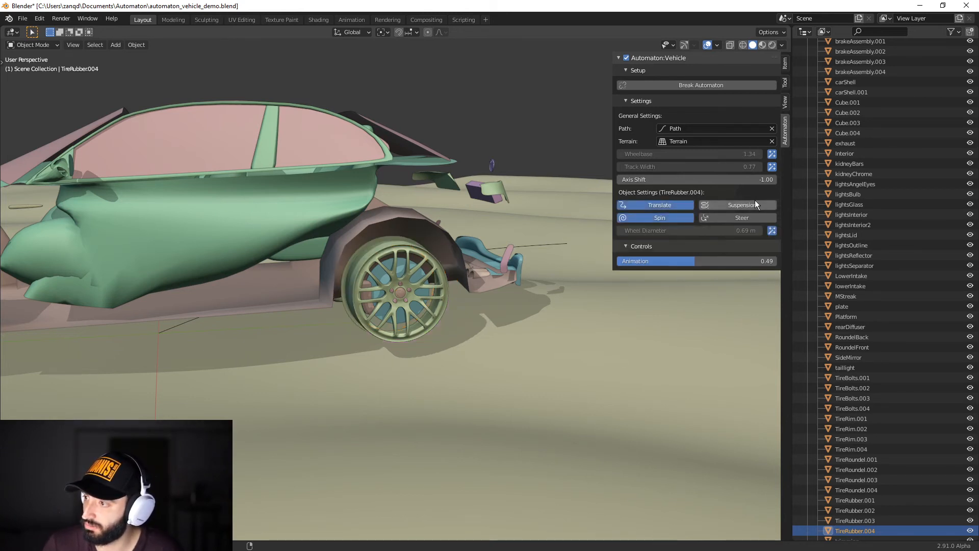
pyautogui.click(729, 206)
# - Enable Translate, Spin and Suspension for the negative-X rear tire
pyautogui.scroll(-4, 510, 275)
pyautogui.moveTo(510, 276); pyautogui.dragTo(344, 322, button='middle')
pyautogui.click(319, 329)
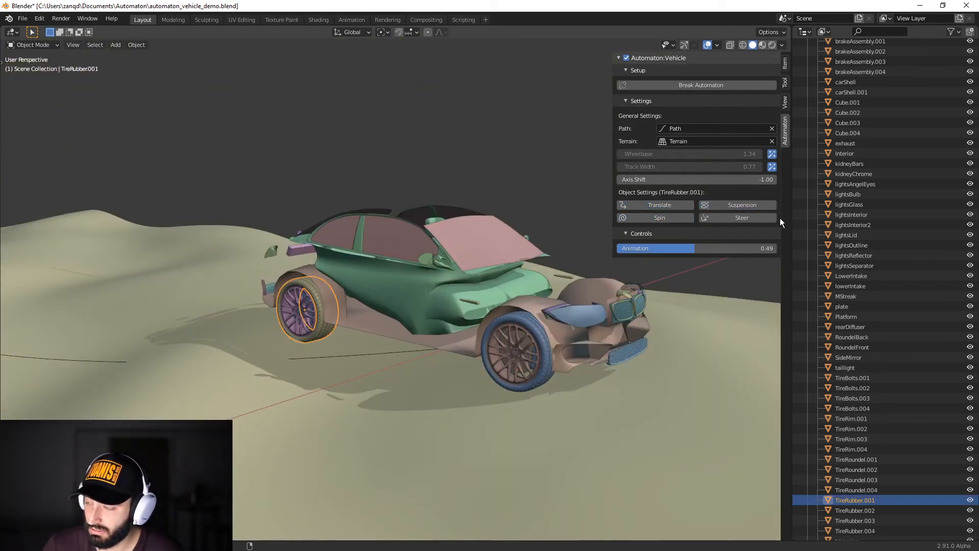
pyautogui.click(663, 208)
pyautogui.click(666, 220)
pyautogui.click(742, 204)
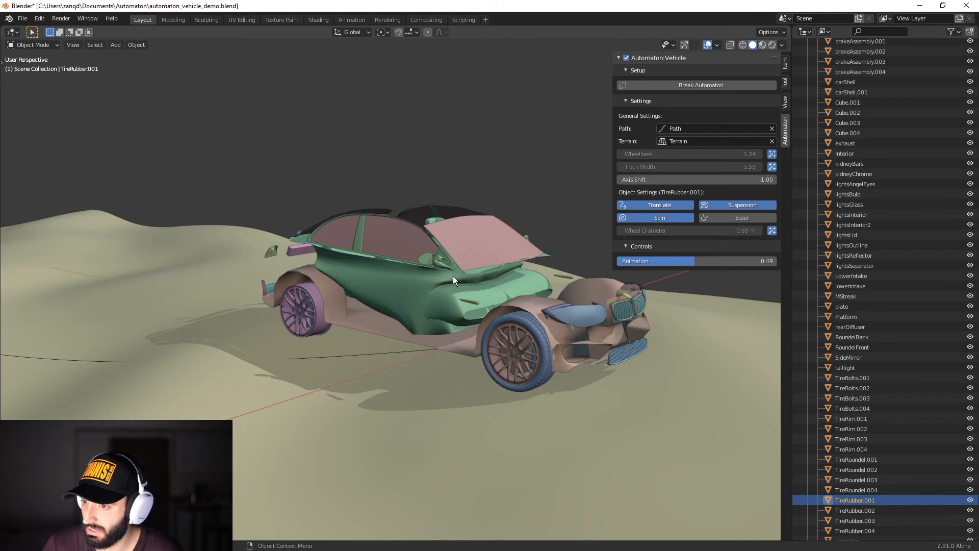
# - Enable Translate, Spin, Suspension and Steer for the negative-X front tire
pyautogui.scroll(-3, 452, 276)
pyautogui.moveTo(453, 276); pyautogui.dragTo(541, 317, button='middle')
pyautogui.scroll(4, 422, 353)
pyautogui.click(542, 318)
pyautogui.click(665, 206)
pyautogui.click(689, 216)
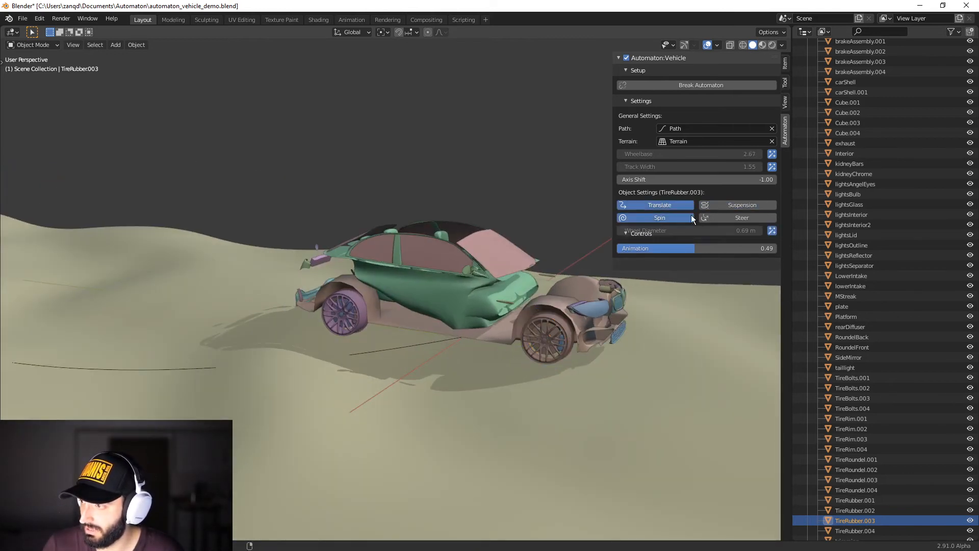
pyautogui.click(735, 204)
pyautogui.click(737, 219)
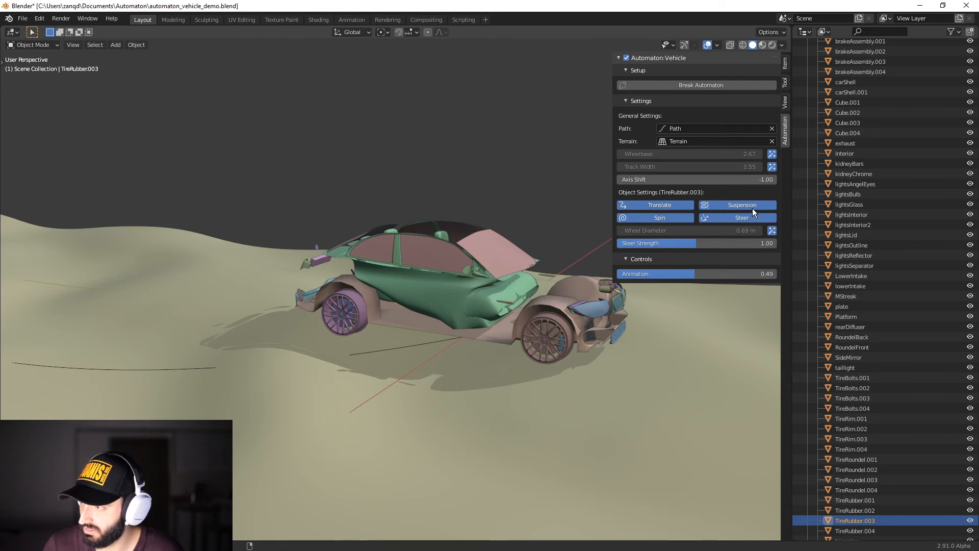
# - Enable Translate, Spin, Suspension and Steer for the positive-X front tire
pyautogui.moveTo(609, 255); pyautogui.dragTo(293, 333, button='middle')
pyautogui.click(299, 332)
pyautogui.click(658, 206)
pyautogui.click(664, 217)
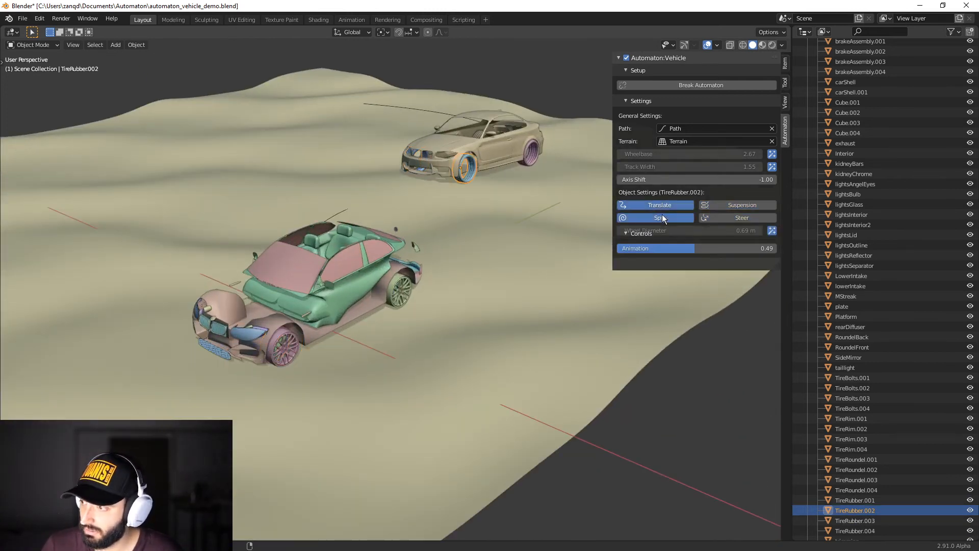
pyautogui.click(731, 218)
pyautogui.click(730, 204)
pyautogui.moveTo(462, 293); pyautogui.dragTo(487, 300, button='middle')
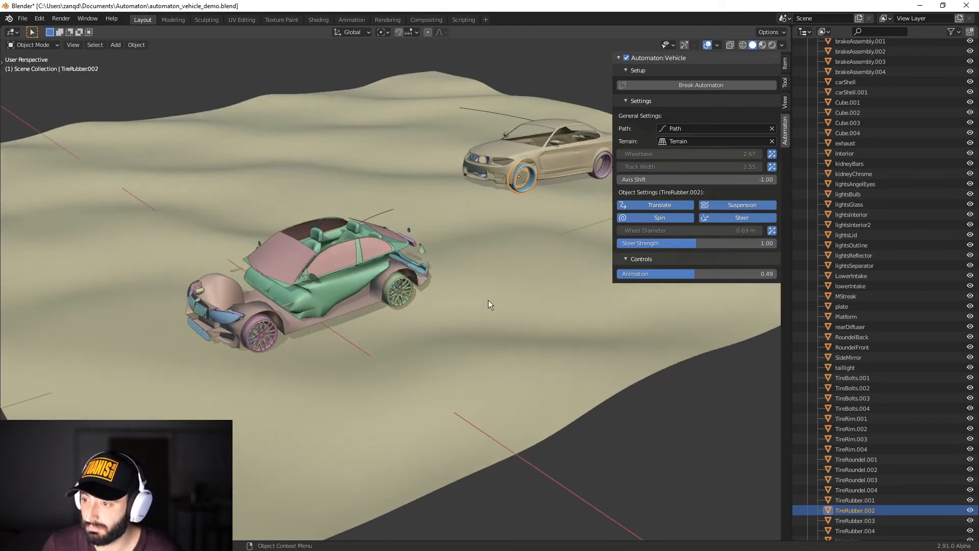
# - Scrub the Animation control up to 0.56 and back down to preview the tires moving with the car shell
pyautogui.moveTo(684, 275); pyautogui.dragTo(706, 275)
pyautogui.moveTo(599, 331); pyautogui.dragTo(645, 295, button='middle')
pyautogui.press('KP_Decimal')
pyautogui.scroll(-6, 560, 299)
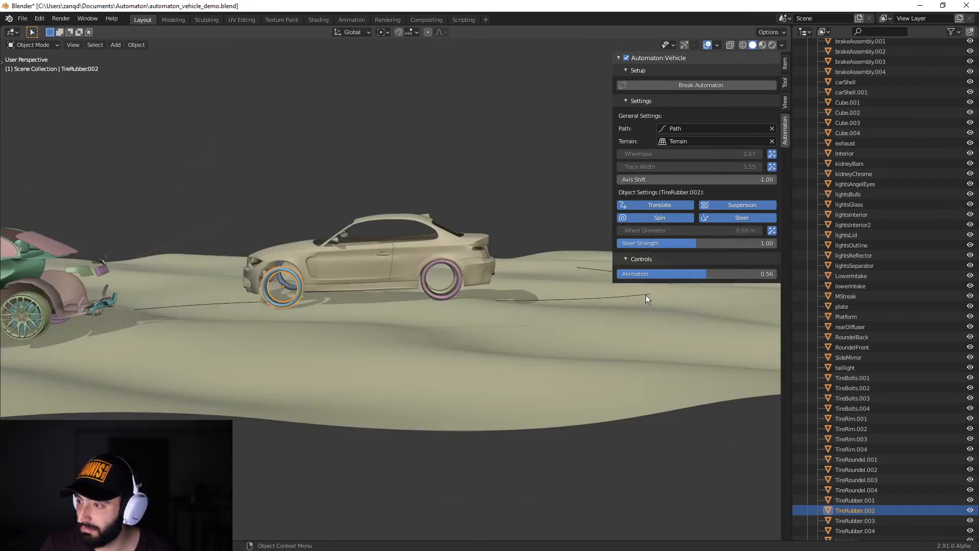
pyautogui.moveTo(706, 274)
pyautogui.mouseDown()
pyautogui.moveTo(730, 274)
pyautogui.moveTo(693, 274)
pyautogui.mouseUp()
# - Flatten the terrain by scaling it down along the global Z axis
pyautogui.click(449, 377)
pyautogui.scroll(-3, 500, 382)
pyautogui.moveTo(449, 379); pyautogui.dragTo(497, 351, button='middle')
pyautogui.scroll(-2, 510, 428)
pyautogui.scroll(2, 509, 439)
pyautogui.scroll(4, 531, 428)
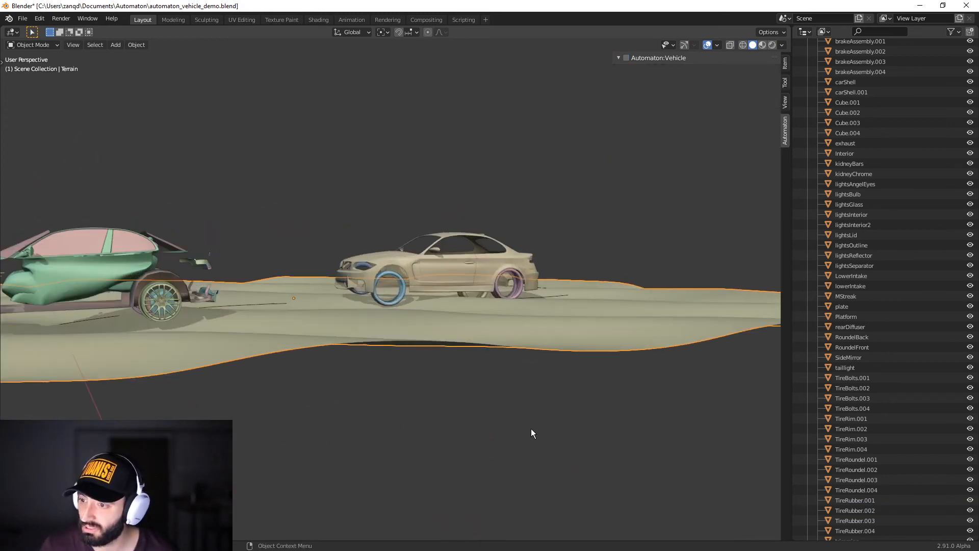
pyautogui.press('s')
pyautogui.press('z')
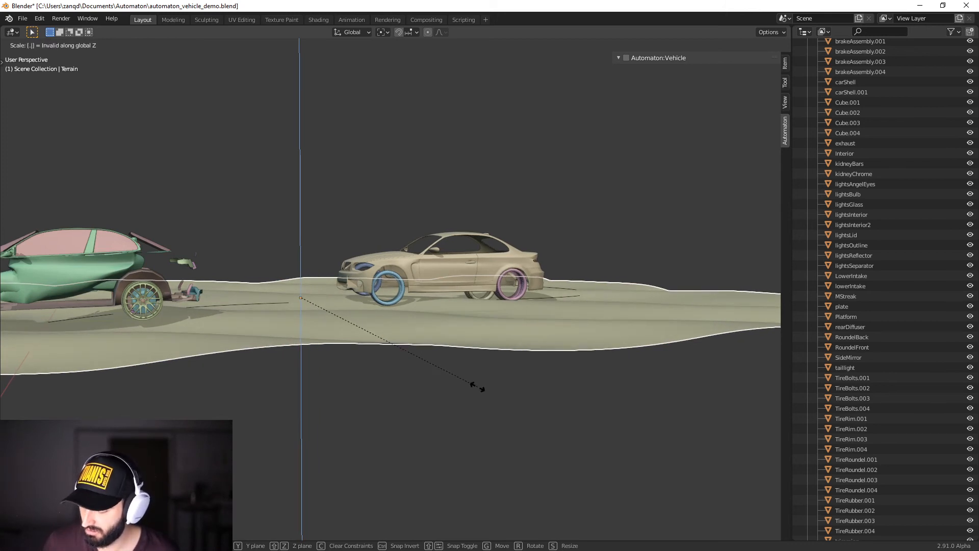
pyautogui.click(481, 385)
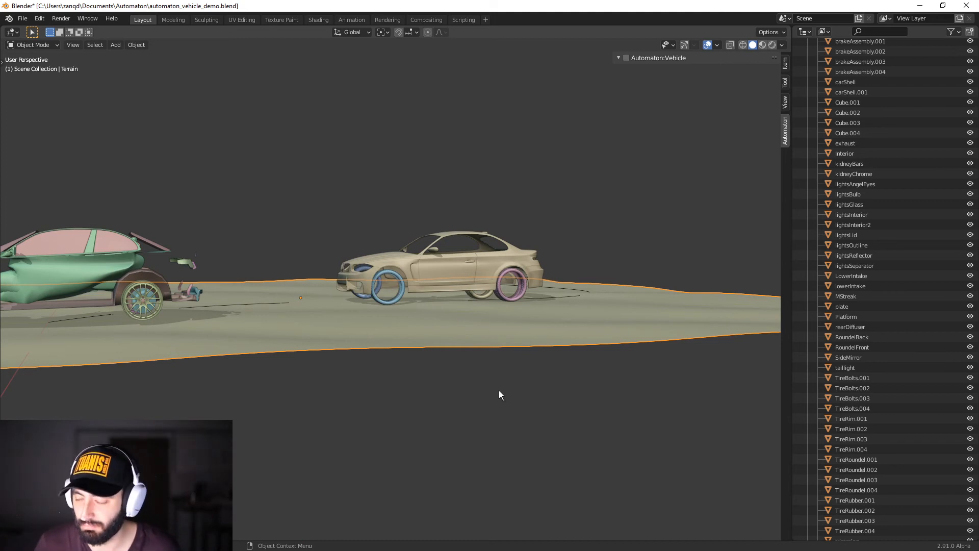
pyautogui.moveTo(499, 391); pyautogui.dragTo(478, 409, button='middle')
pyautogui.scroll(-3, 473, 427)
pyautogui.scroll(2, 478, 409)
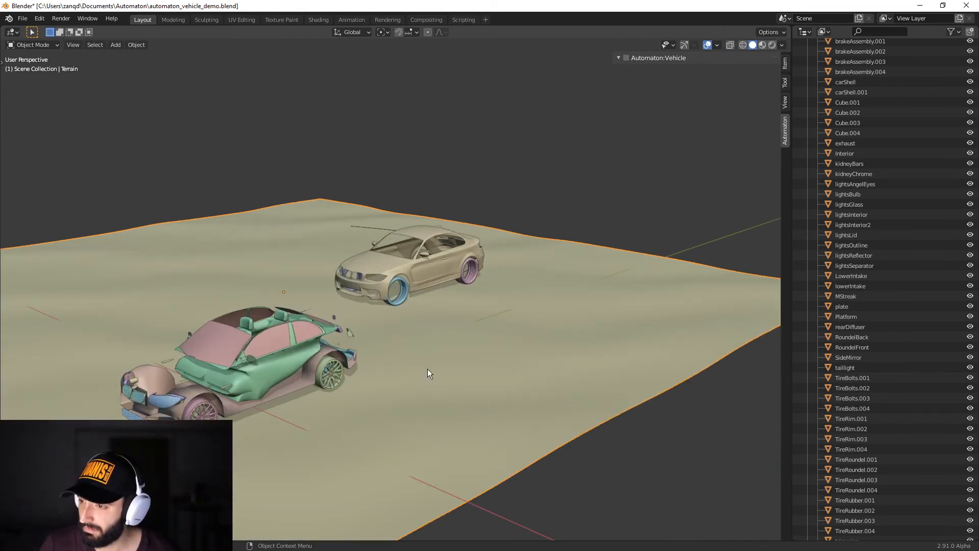
pyautogui.scroll(-2, 427, 369)
pyautogui.moveTo(427, 369); pyautogui.dragTo(520, 396, button='middle')
pyautogui.scroll(2, 455, 390)
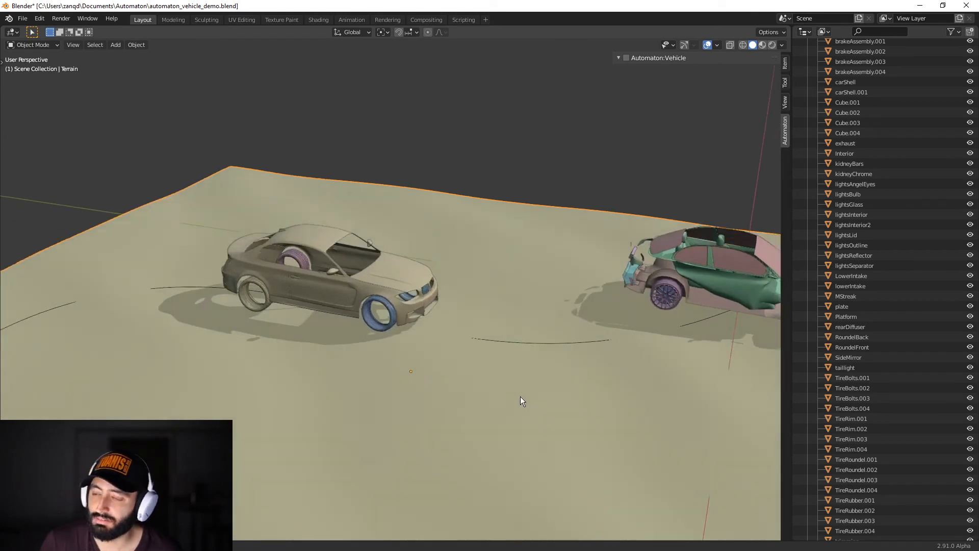
# - Set the Animation control to 0.57 with the negative-X front tire selected and inspect the shell and tires on the terrain
pyautogui.click(360, 301)
pyautogui.moveTo(669, 277)
pyautogui.mouseDown()
pyautogui.moveTo(639, 277)
pyautogui.moveTo(683, 277)
pyautogui.mouseUp()
pyautogui.scroll(-3, 637, 387)
pyautogui.scroll(3, 619, 378)
pyautogui.scroll(-3, 626, 383)
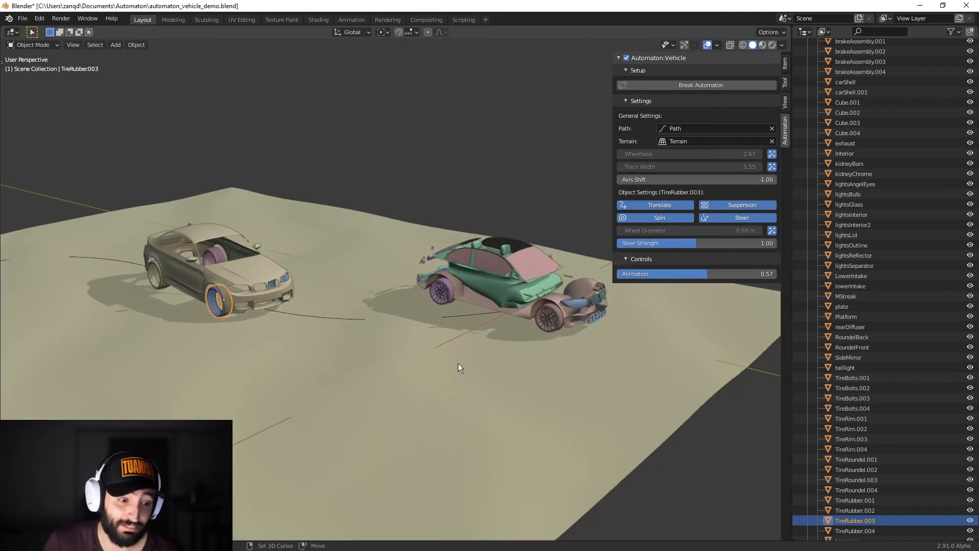
pyautogui.scroll(3, 530, 342)
pyautogui.scroll(-1, 528, 349)
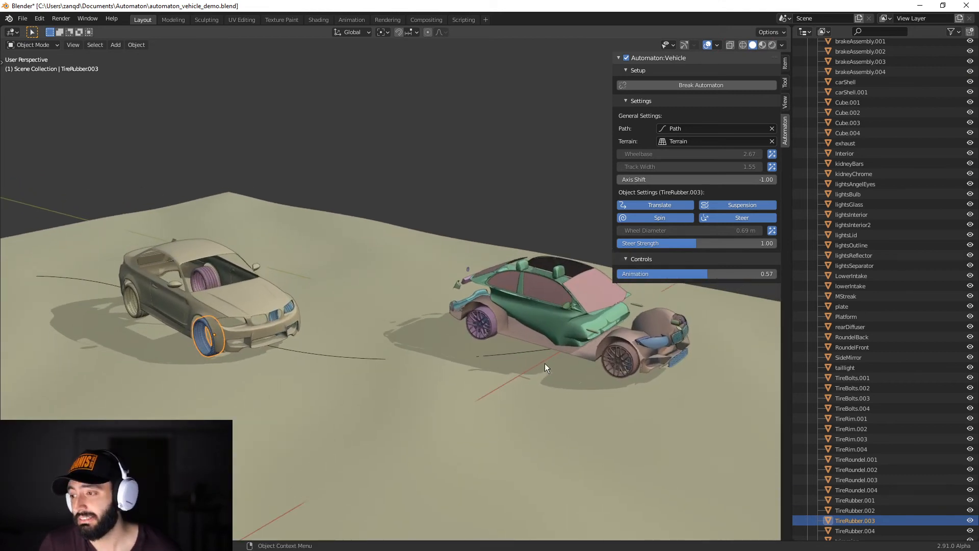
pyautogui.scroll(-3, 597, 364)
pyautogui.scroll(3, 609, 364)
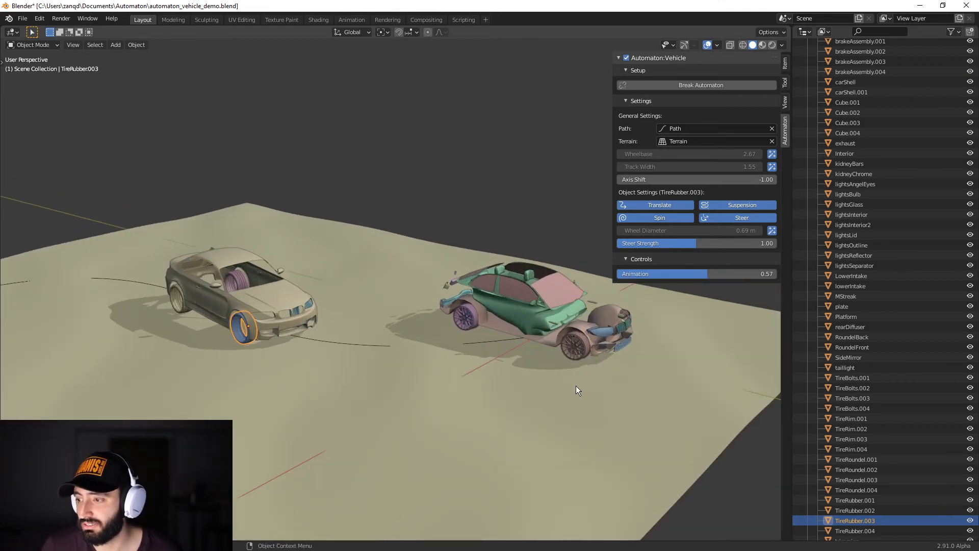
pyautogui.moveTo(575, 388); pyautogui.dragTo(560, 404, button='middle')
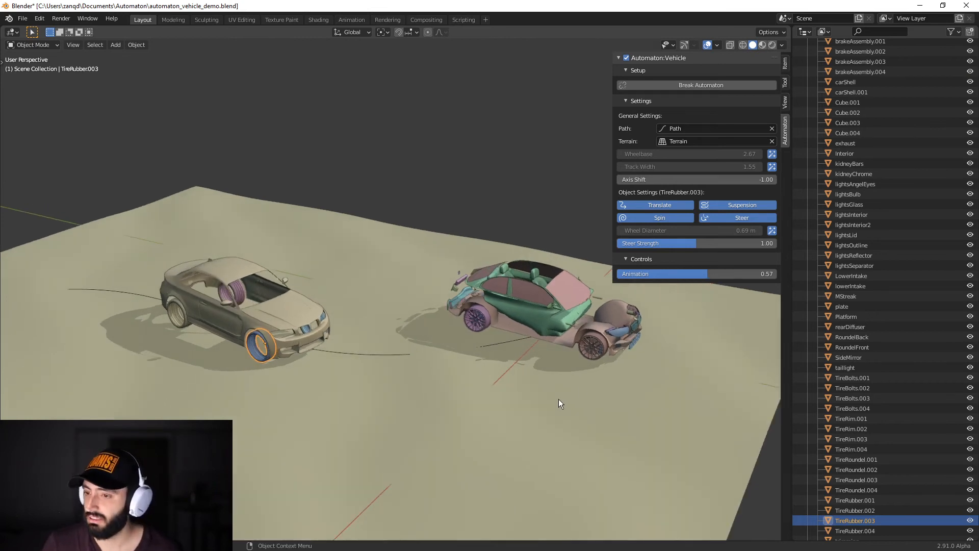
# - Turn off Translate for the car shell so it returns to the rest of the sedan
pyautogui.click(241, 316)
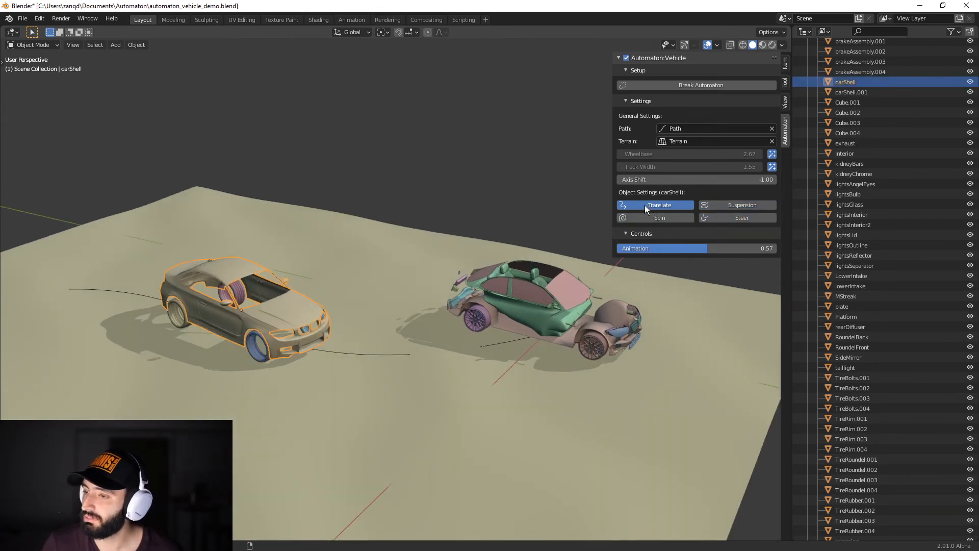
pyautogui.click(656, 206)
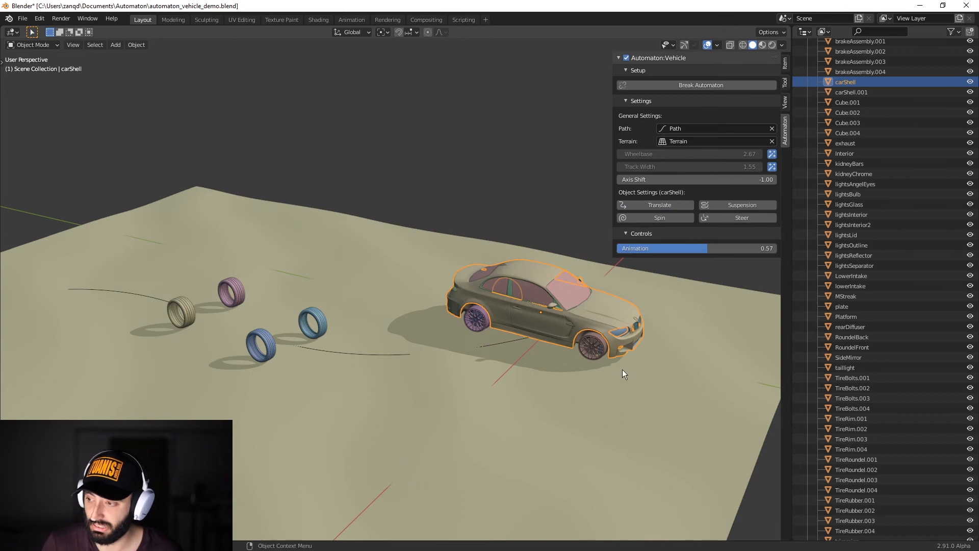
pyautogui.moveTo(622, 371); pyautogui.dragTo(539, 407, button='middle')
pyautogui.scroll(3, 539, 408)
pyautogui.scroll(-5, 395, 371)
# - Hide the terrain, the path and all four rubber tires
pyautogui.click(397, 369)
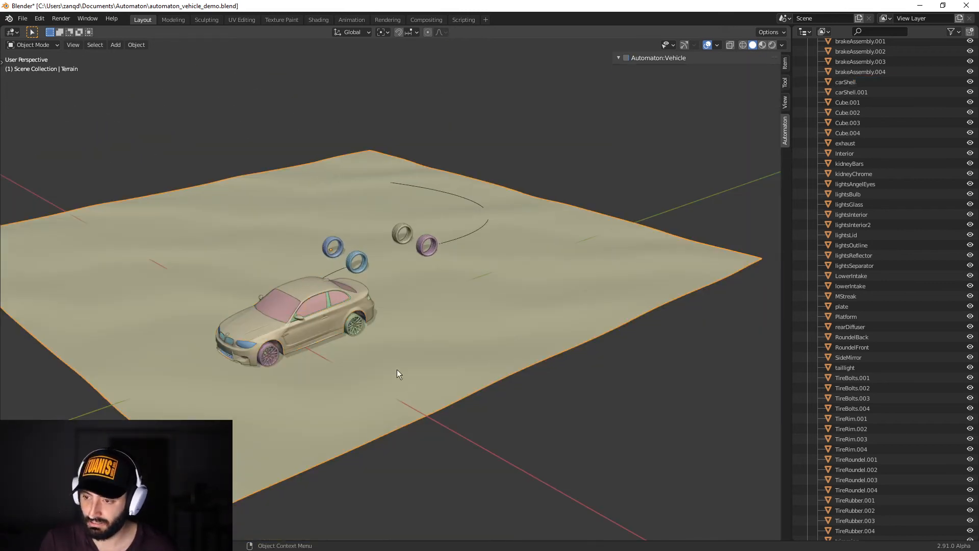
pyautogui.scroll(3, 396, 369)
pyautogui.scroll(-4, 399, 400)
pyautogui.press('h')
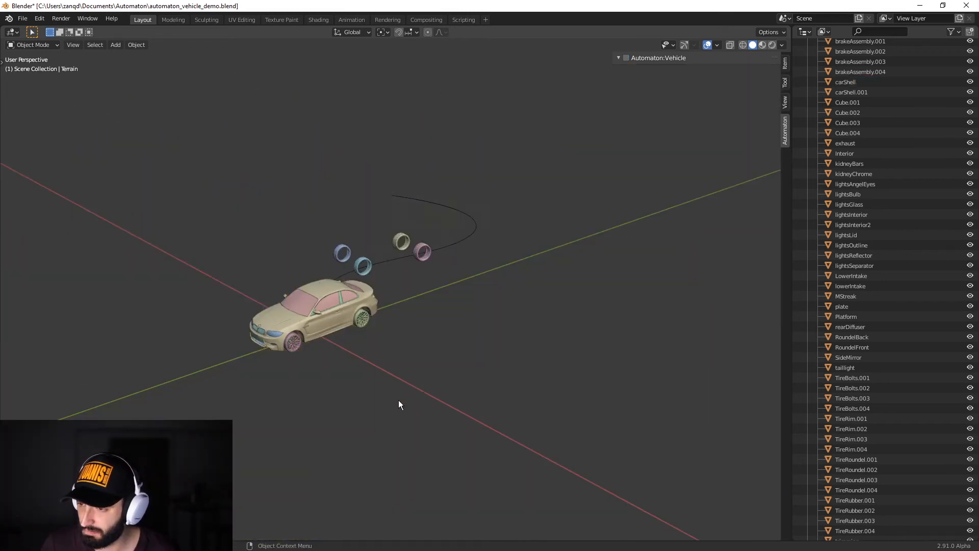
pyautogui.moveTo(399, 399); pyautogui.dragTo(426, 345, button='middle')
pyautogui.click(410, 255)
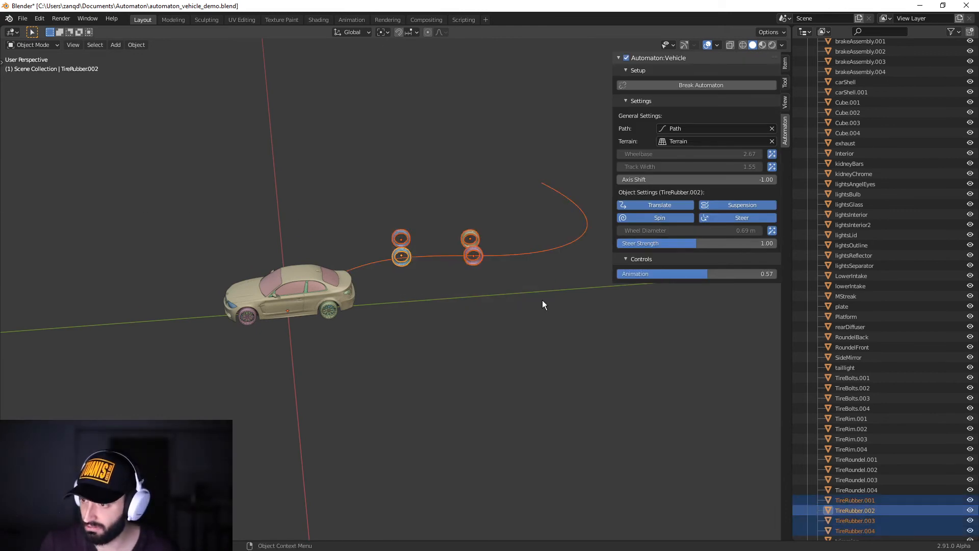
pyautogui.press('h')
# - Hide the positive-X front wheel's rim, bolts, roundel and brake parts, including the remaining caliper
pyautogui.scroll(3, 389, 355)
pyautogui.moveTo(229, 368); pyautogui.dragTo(357, 377, button='middle')
pyautogui.click(286, 340)
pyautogui.scroll(4, 338, 400)
pyautogui.press('b')
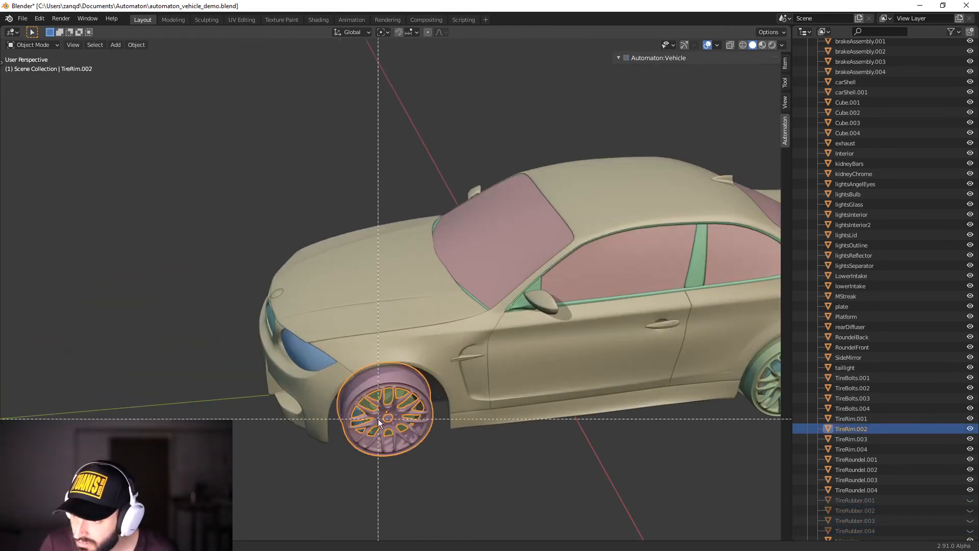
pyautogui.moveTo(378, 418); pyautogui.dragTo(398, 436)
pyautogui.press('g')
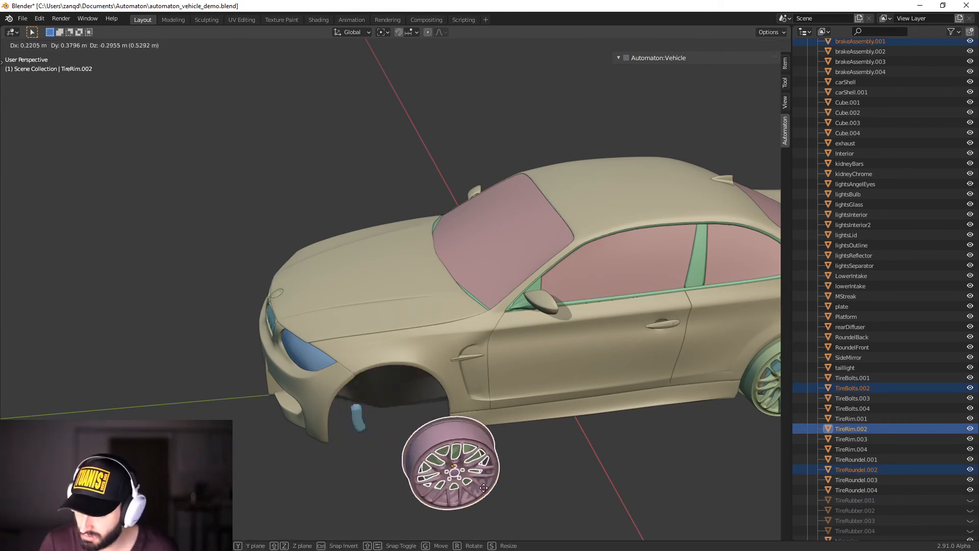
pyautogui.rightClick(474, 481)
pyautogui.press('h')
pyautogui.click(364, 416)
pyautogui.press('h')
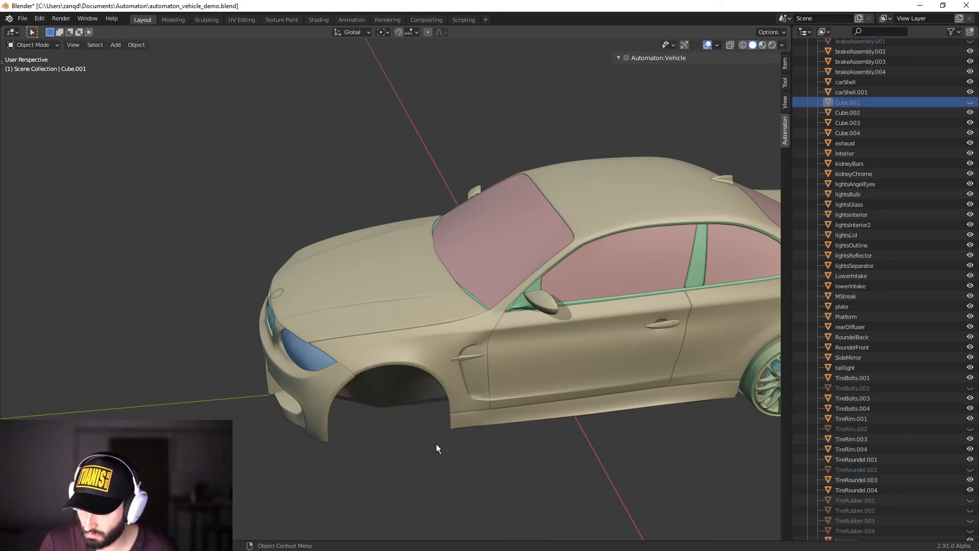
# - Hide the positive-X rear wheel's rim, bolts, roundel and brake parts, including the remaining caliper
pyautogui.scroll(-4, 479, 431)
pyautogui.keyDown('shift'); pyautogui.moveTo(583, 406); pyautogui.dragTo(309, 394, button='middle'); pyautogui.keyUp('shift')
pyautogui.scroll(3, 476, 377)
pyautogui.click(368, 419)
pyautogui.press('b')
pyautogui.moveTo(360, 399); pyautogui.dragTo(397, 445)
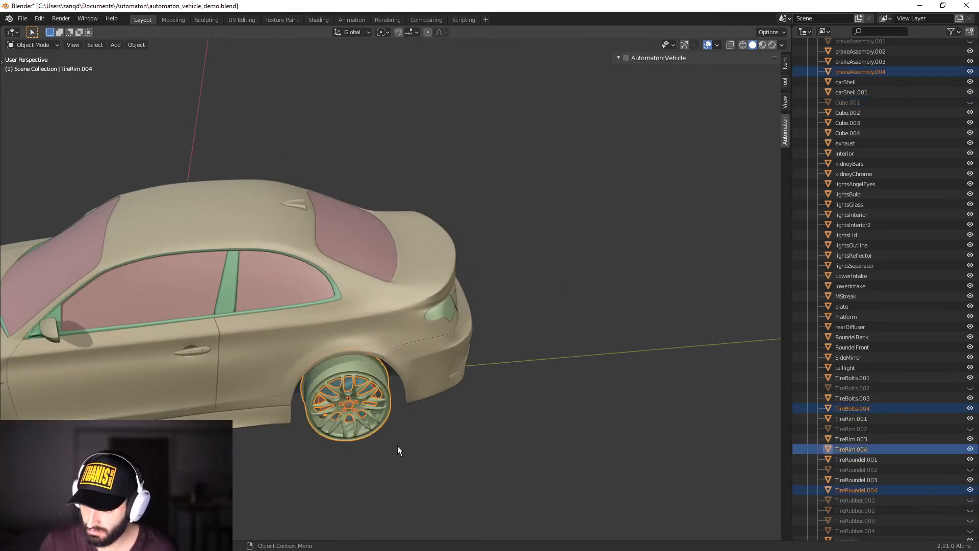
pyautogui.press('h')
pyautogui.click(324, 404)
pyautogui.press('h')
# - Hide the negative-X rear wheel's rim, bolts, brake parts and its leftover center roundel
pyautogui.moveTo(346, 426); pyautogui.dragTo(492, 365, button='middle')
pyautogui.click(482, 320)
pyautogui.moveTo(481, 321); pyautogui.dragTo(477, 335, button='middle')
pyautogui.press('b')
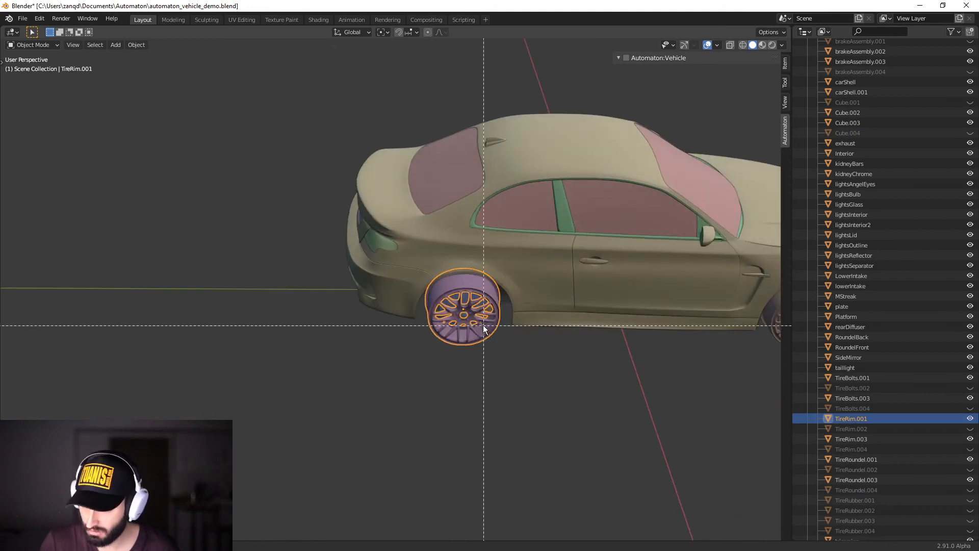
pyautogui.moveTo(482, 323); pyautogui.dragTo(489, 341)
pyautogui.press('g')
pyautogui.rightClick(453, 418)
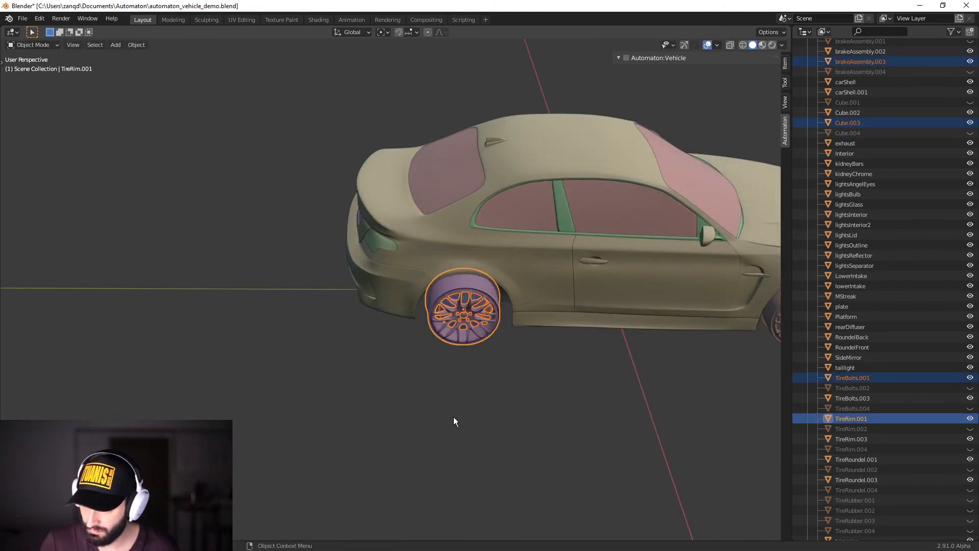
pyautogui.press('h')
pyautogui.click(469, 316)
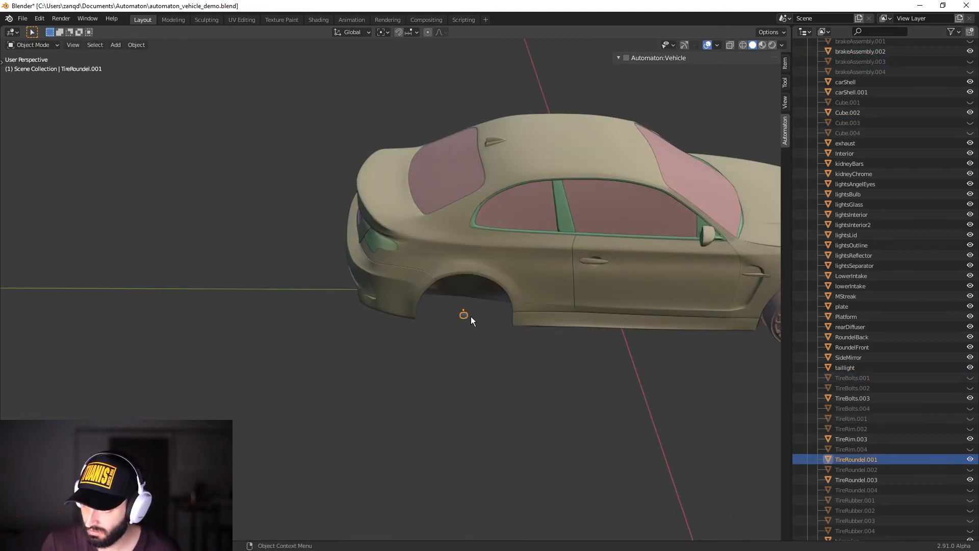
pyautogui.press('h')
# - Hide the negative-X front wheel's rim, roundel, bolts, brake assembly and caliper
pyautogui.moveTo(623, 331); pyautogui.dragTo(457, 343, button='middle')
pyautogui.click(458, 341)
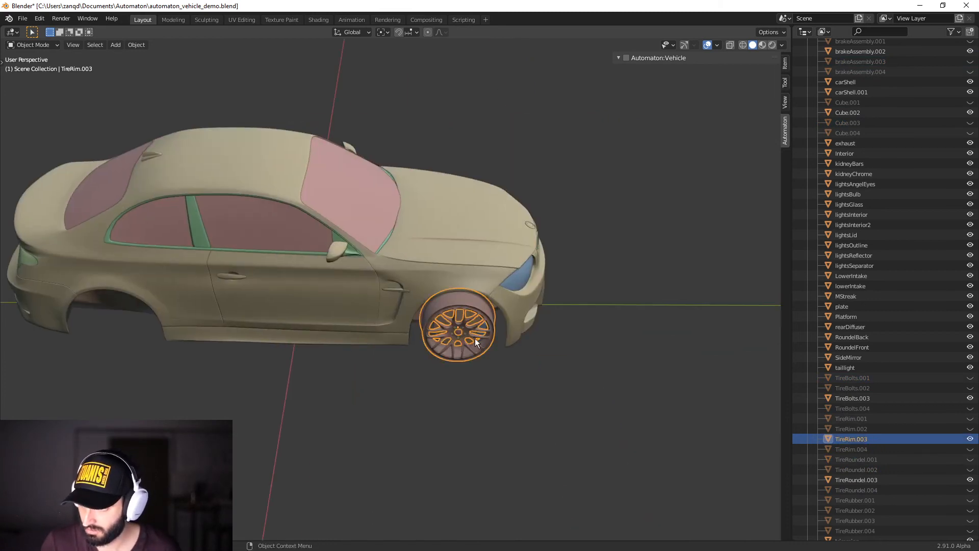
pyautogui.press('h')
pyautogui.click(457, 334)
pyautogui.press('b')
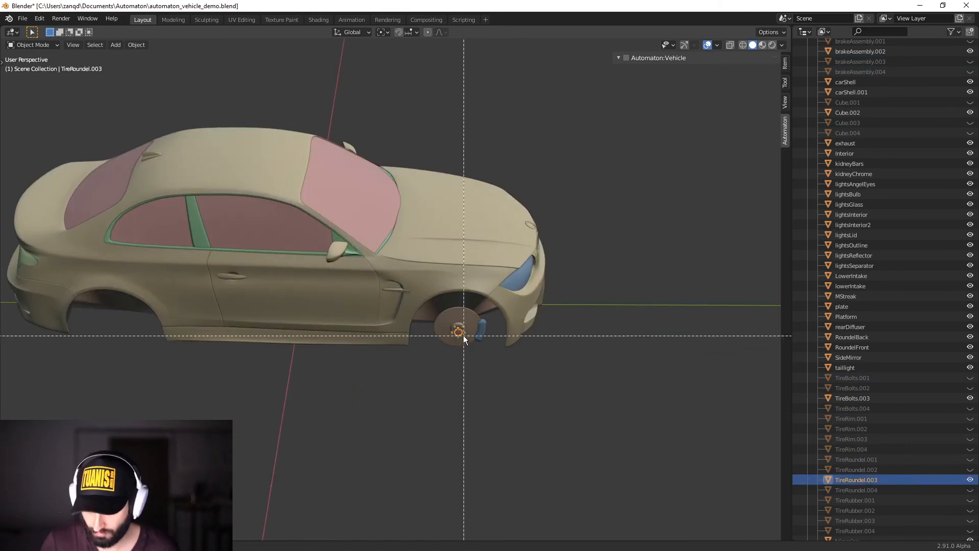
pyautogui.moveTo(454, 327); pyautogui.dragTo(479, 354)
pyautogui.press('h')
# - Parent all visible body parts to carShell with the Object option, keeping carShell as the active object
pyautogui.moveTo(486, 366); pyautogui.dragTo(544, 343, button='middle')
pyautogui.click(580, 304)
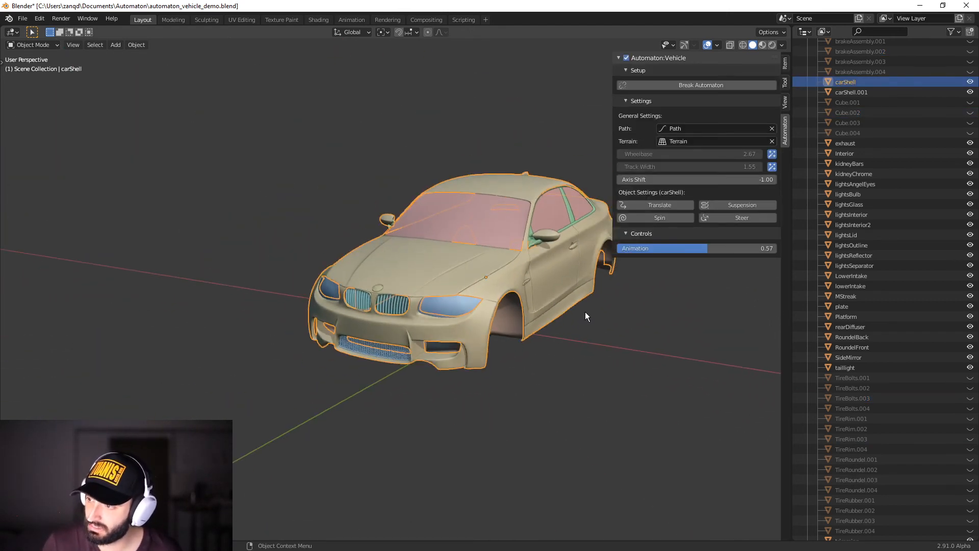
pyautogui.moveTo(586, 311); pyautogui.dragTo(362, 366, button='middle')
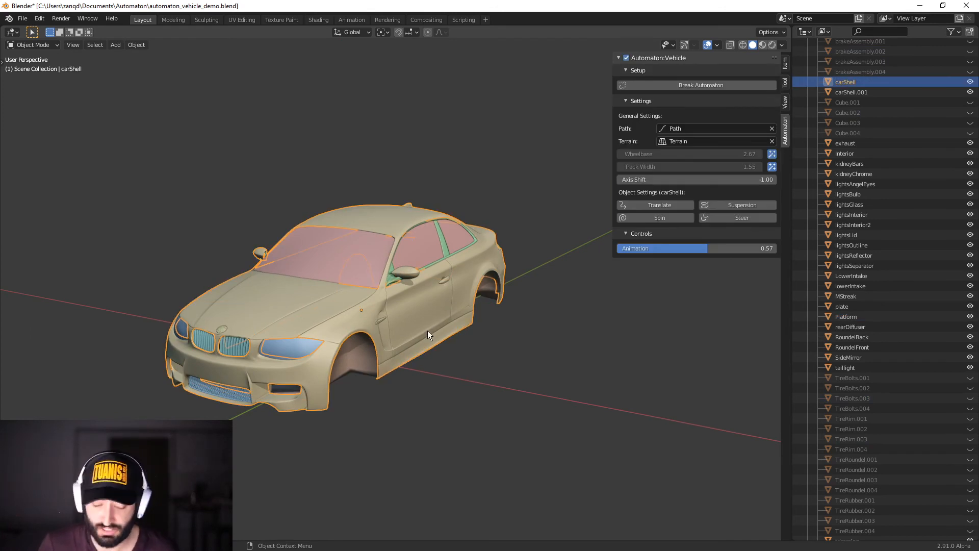
pyautogui.press('a')
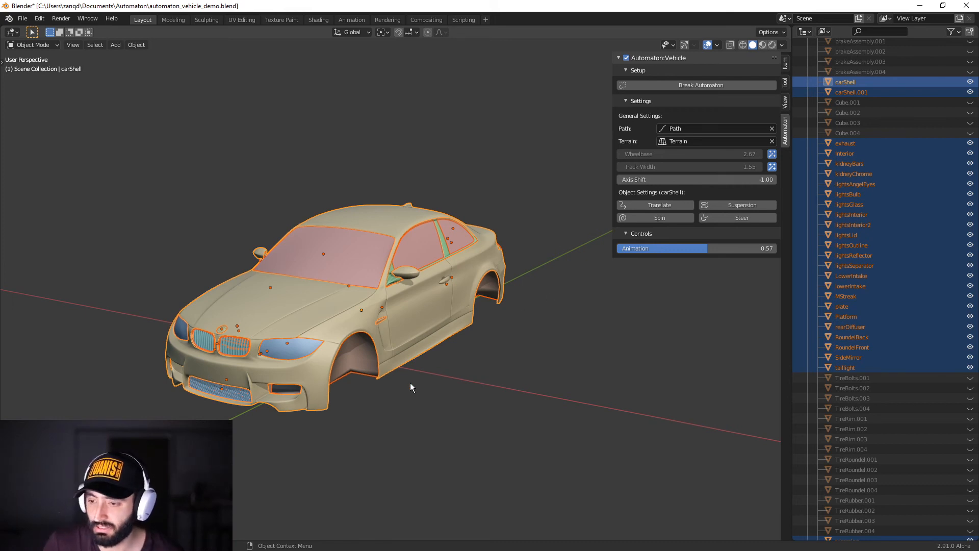
pyautogui.scroll(3, 411, 384)
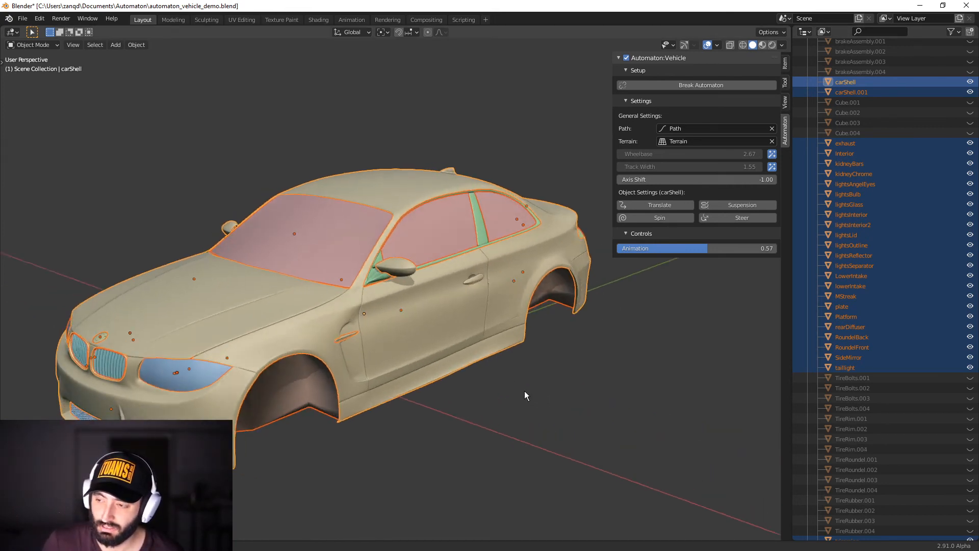
pyautogui.moveTo(524, 390); pyautogui.dragTo(326, 329, button='middle')
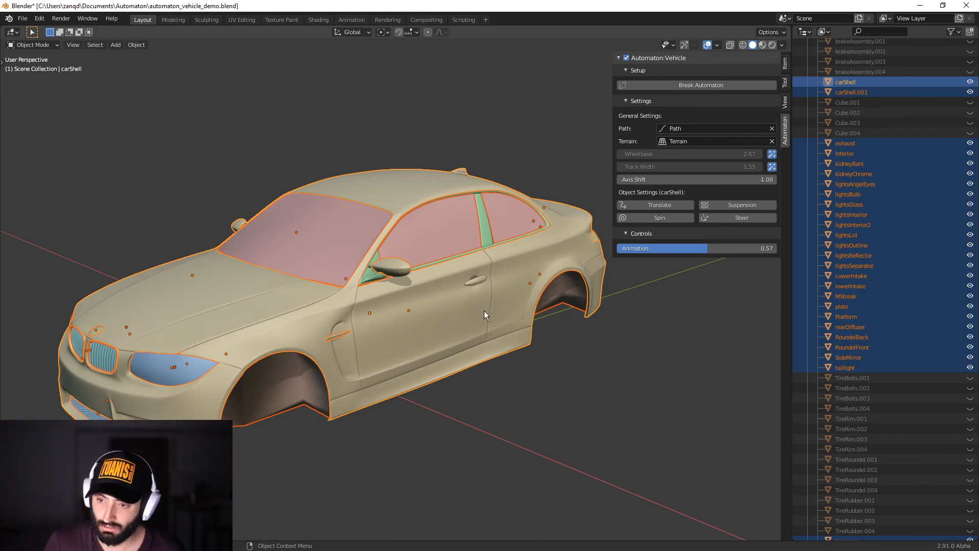
pyautogui.hotkey('ctrl', 'p')
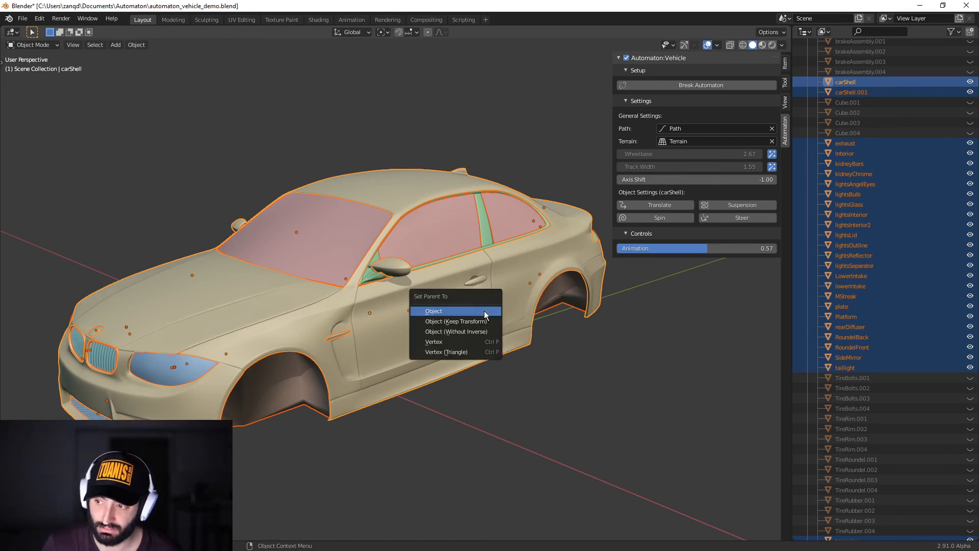
pyautogui.click(484, 312)
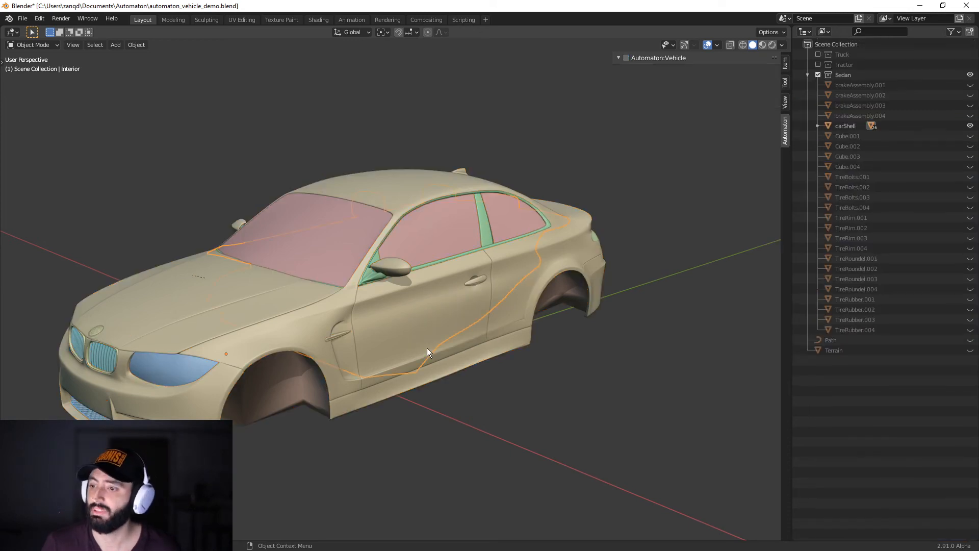
# - Check the carShell selection and reveal all hidden wheel parts, the path and the terrain
pyautogui.scroll(-4, 427, 348)
pyautogui.click(383, 352)
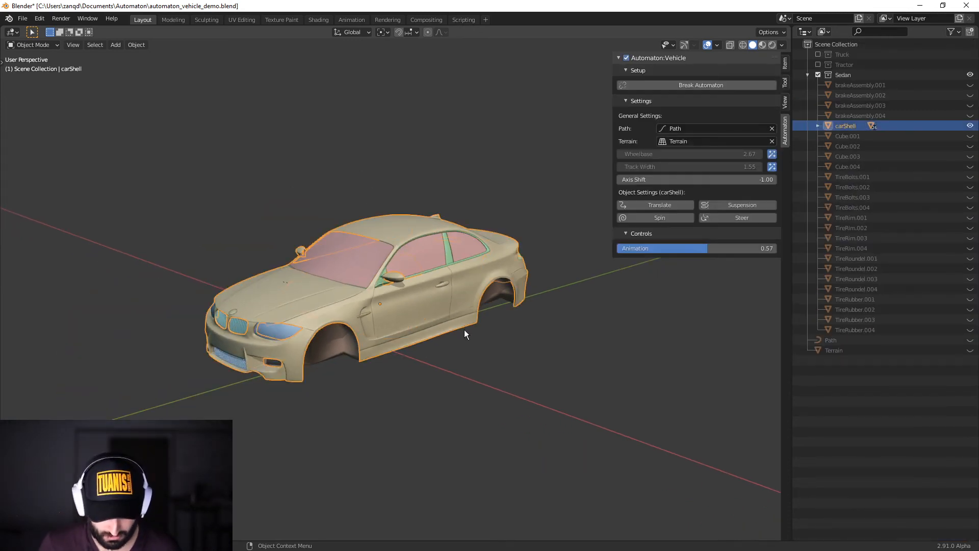
pyautogui.click(445, 333)
pyautogui.click(436, 331)
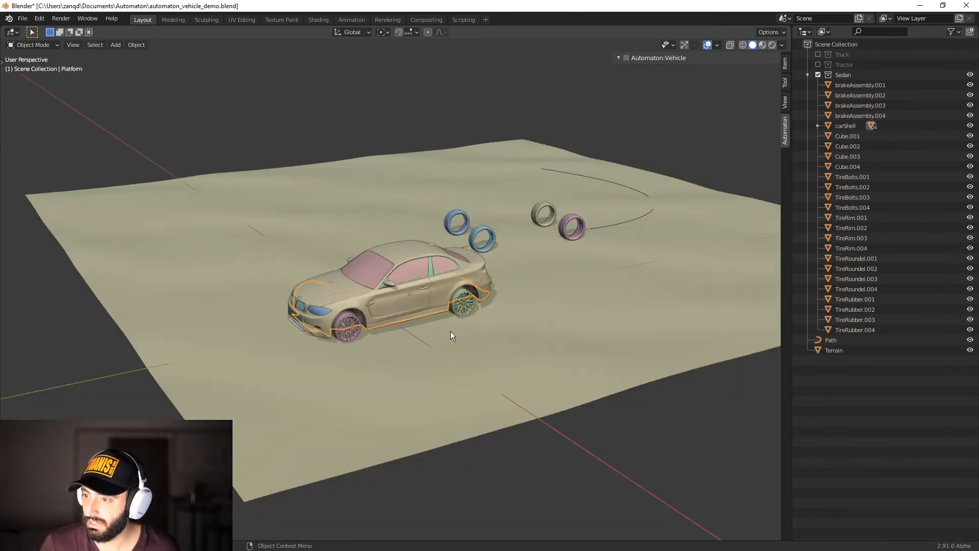
pyautogui.moveTo(451, 332); pyautogui.dragTo(447, 320, button='middle')
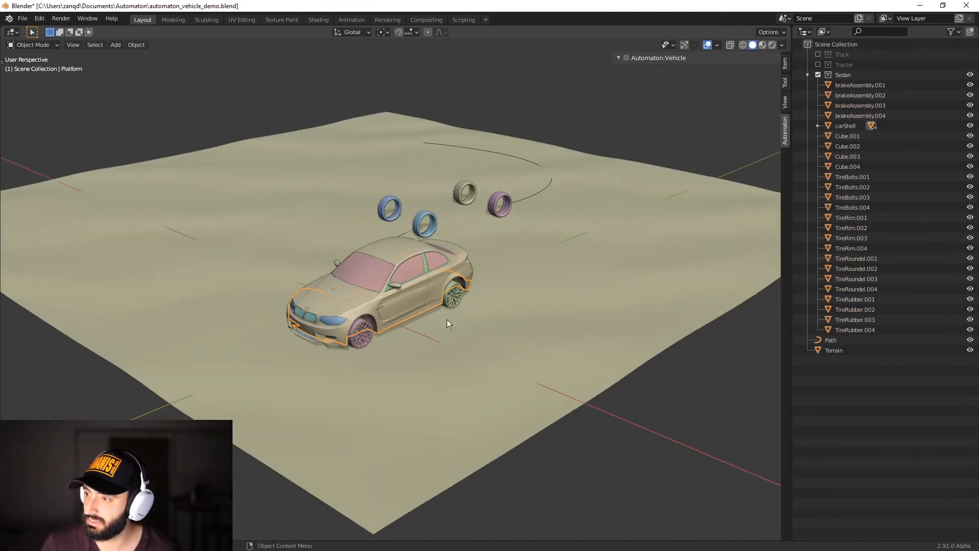
# - Set the carShell's Animation to 0.28 and enable Translate for it
pyautogui.click(413, 314)
pyautogui.moveTo(706, 249); pyautogui.dragTo(660, 249)
pyautogui.click(647, 204)
pyautogui.moveTo(408, 331); pyautogui.dragTo(451, 347, button='middle')
pyautogui.scroll(-2, 451, 348)
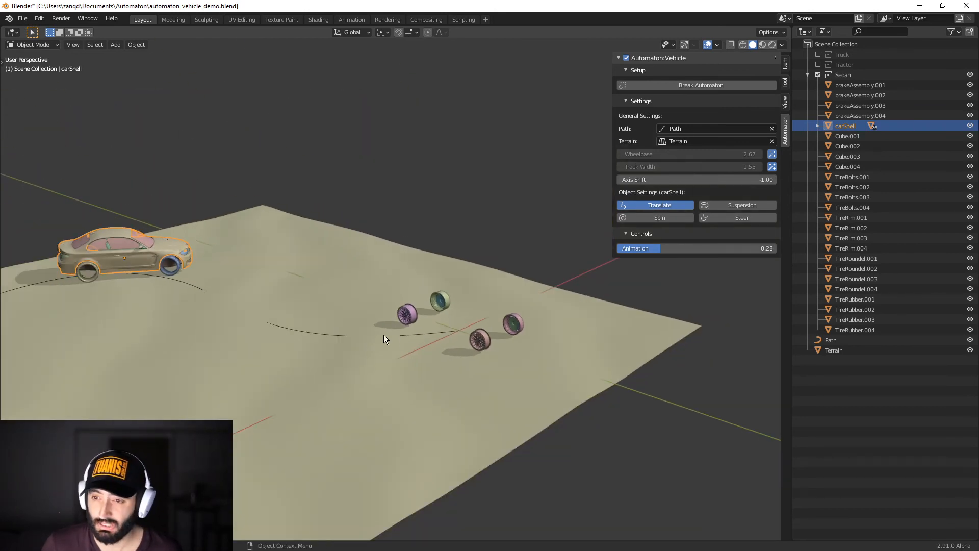
# - Turn off Translate, Suspension, Spin and Steer for the TireRubber.003 front tire
pyautogui.click(182, 273)
pyautogui.click(175, 270)
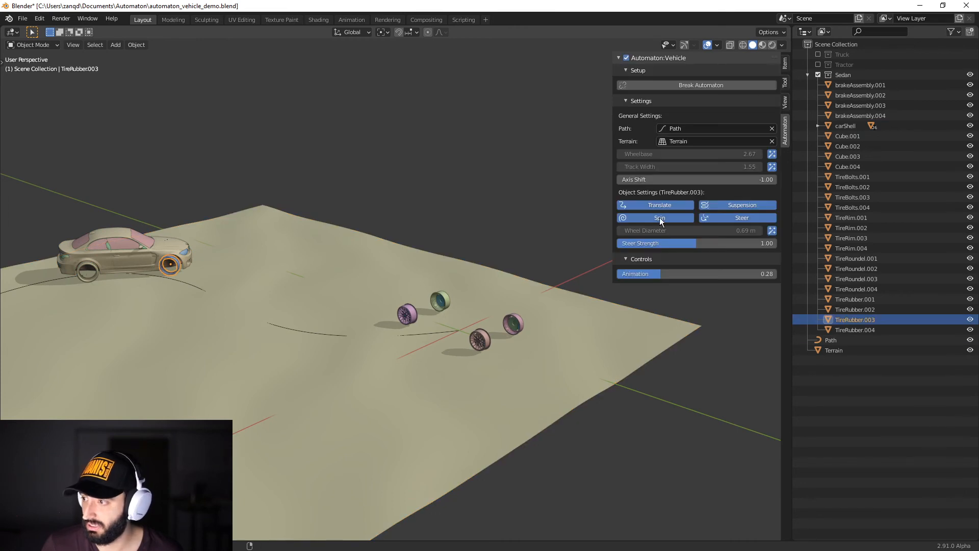
pyautogui.click(667, 207)
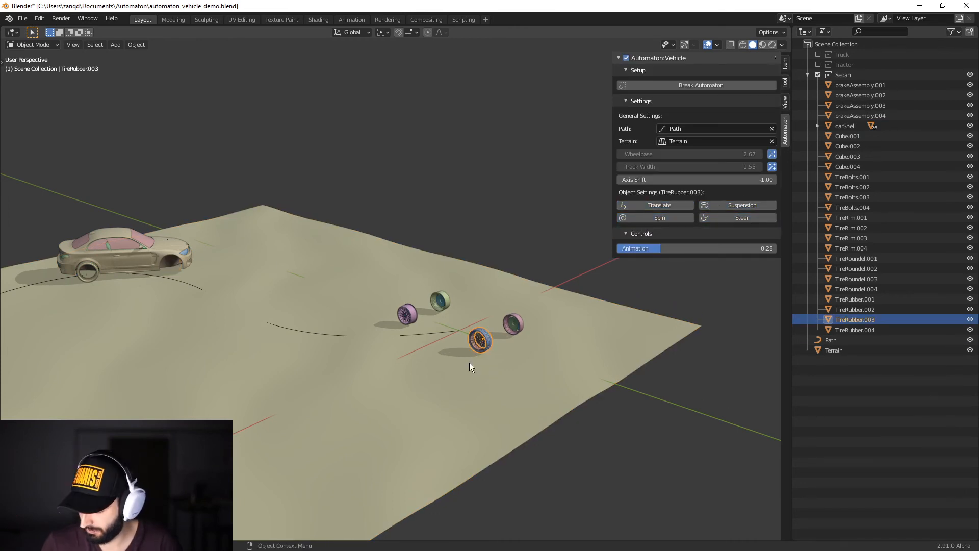
# - Hide the Terrain and Path objects so the wheel parts can be box-selected on their own
pyautogui.press('KP_Decimal')
pyautogui.scroll(-5, 550, 373)
pyautogui.click(555, 375)
pyautogui.scroll(-2, 531, 384)
pyautogui.scroll(-2, 531, 384)
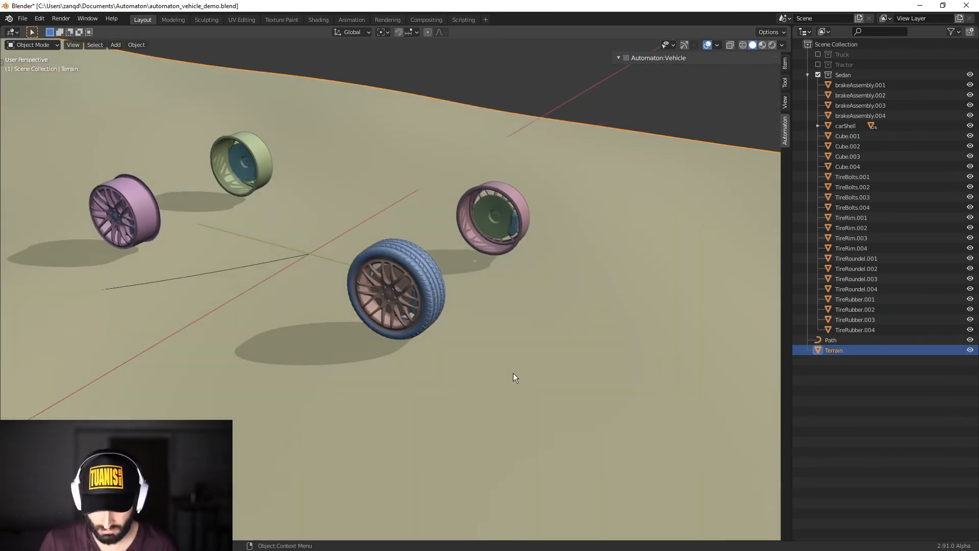
pyautogui.press('h')
pyautogui.moveTo(503, 378); pyautogui.dragTo(339, 311, button='middle')
pyautogui.scroll(-3, 339, 311)
pyautogui.click(321, 276)
pyautogui.scroll(3, 340, 279)
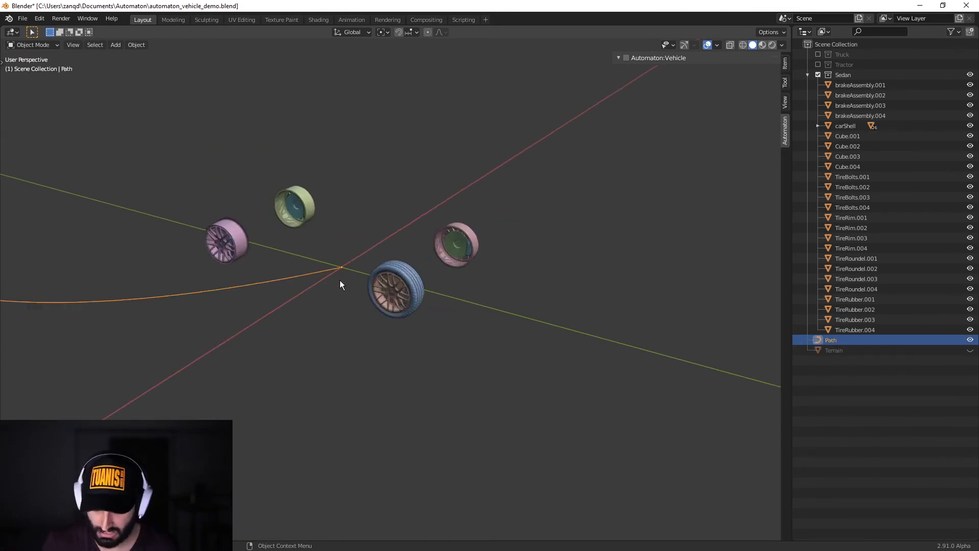
pyautogui.press('h')
# - Parent the rim, bolts, roundel and brake parts to TireRubber.003 with the Object option, keeping the tire as the active object
pyautogui.scroll(-3, 339, 280)
pyautogui.scroll(4, 427, 323)
pyautogui.keyDown('shift'); pyautogui.moveTo(427, 336); pyautogui.dragTo(458, 350, button='middle'); pyautogui.keyUp('shift')
pyautogui.click(493, 332)
pyautogui.press('b')
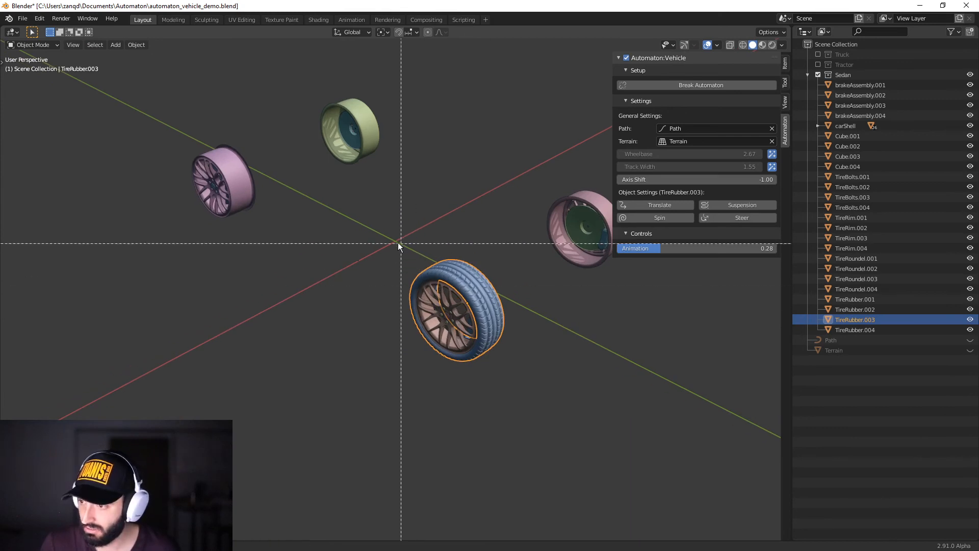
pyautogui.moveTo(398, 240); pyautogui.dragTo(505, 381)
pyautogui.hotkey('ctrl', 'p')
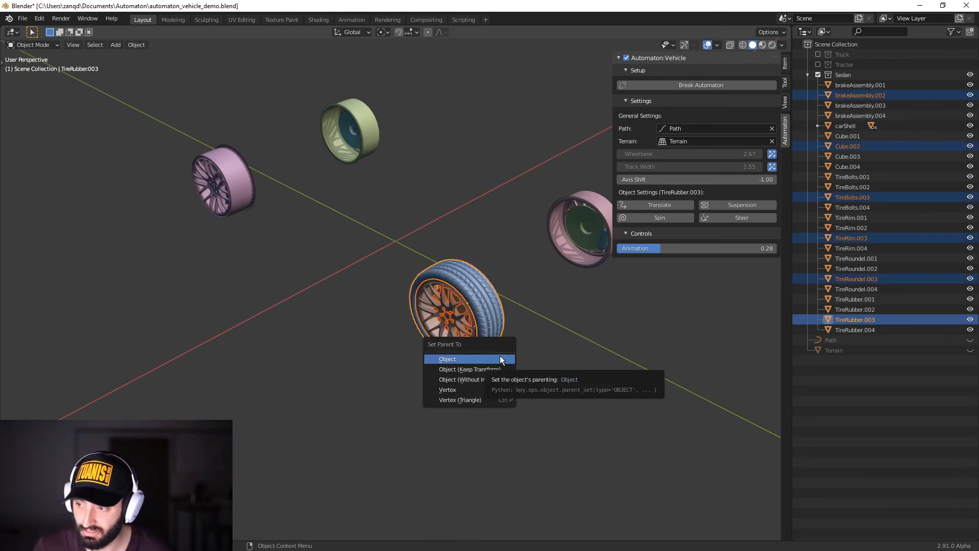
pyautogui.click(501, 359)
# - Turn off all enabled motion settings for the TireRubber.001, TireRubber.002 and TireRubber.004 tires
pyautogui.scroll(-4, 500, 358)
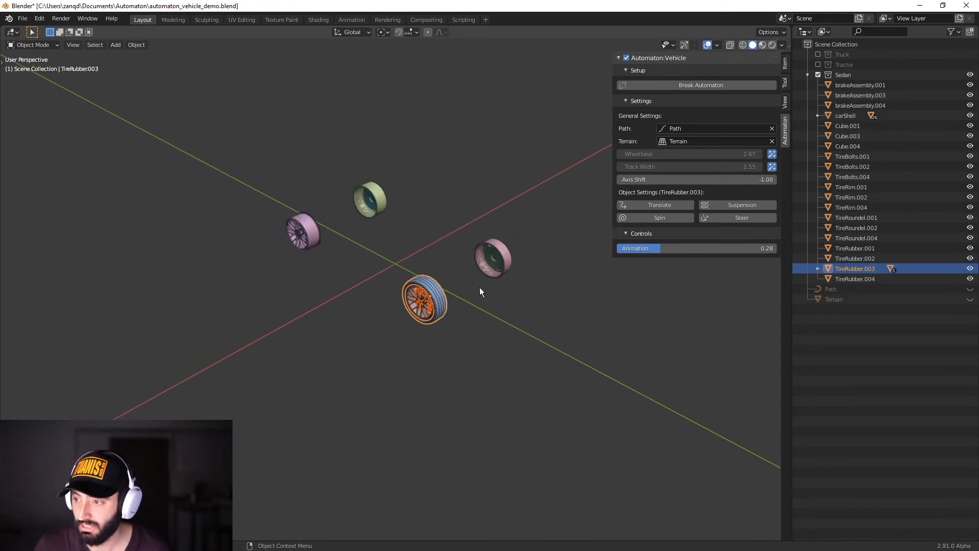
pyautogui.click(495, 259)
pyautogui.scroll(-4, 487, 288)
pyautogui.click(56, 206)
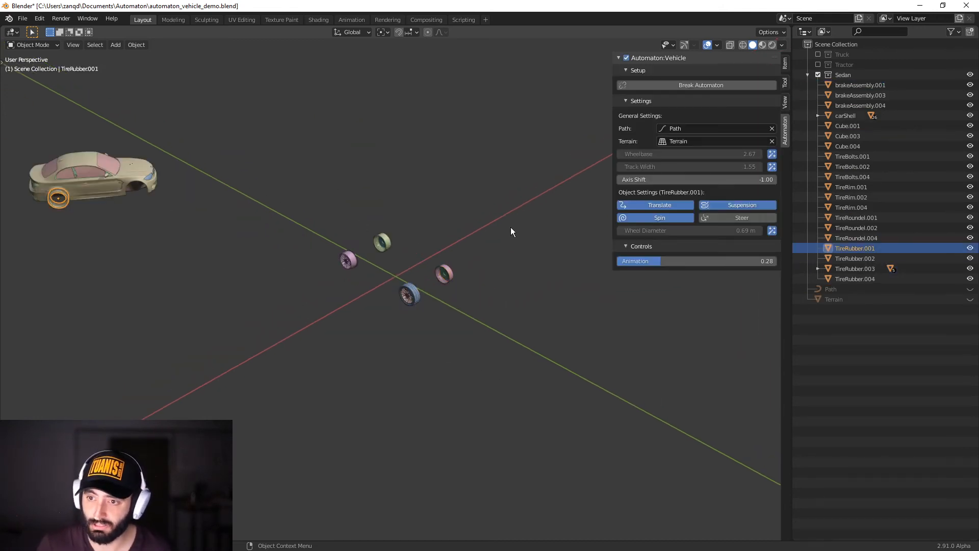
pyautogui.click(672, 205)
pyautogui.moveTo(536, 250); pyautogui.dragTo(374, 289, button='middle')
pyautogui.click(373, 289)
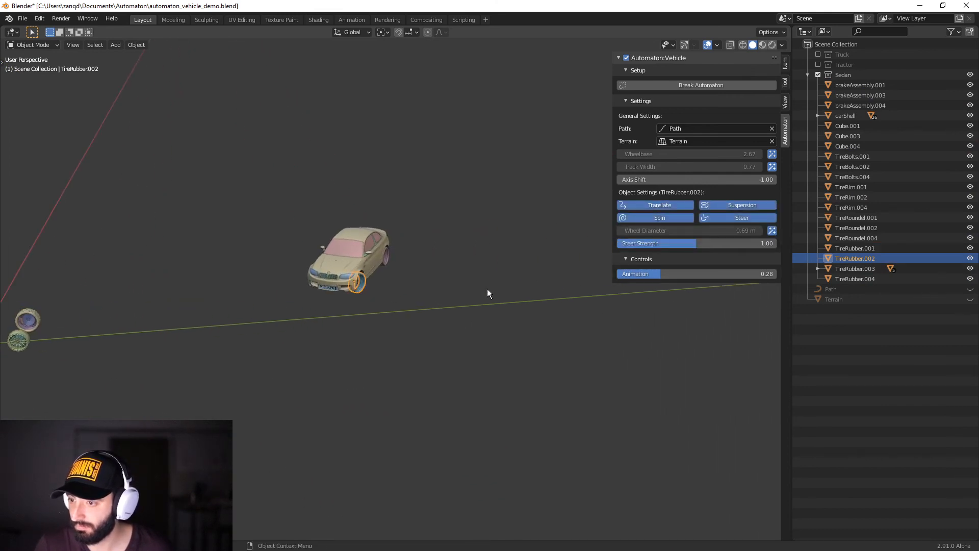
pyautogui.click(682, 204)
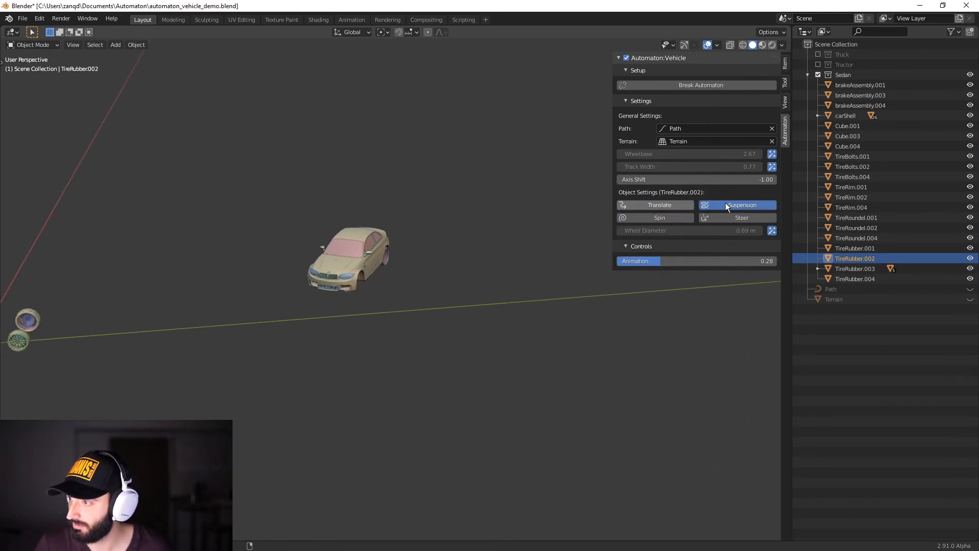
pyautogui.click(390, 259)
pyautogui.click(691, 206)
# - Parent the rim, bolts, roundel and brake parts inside TireRubber.004 to that tire with the Object option
pyautogui.moveTo(605, 267); pyautogui.dragTo(464, 282, button='middle')
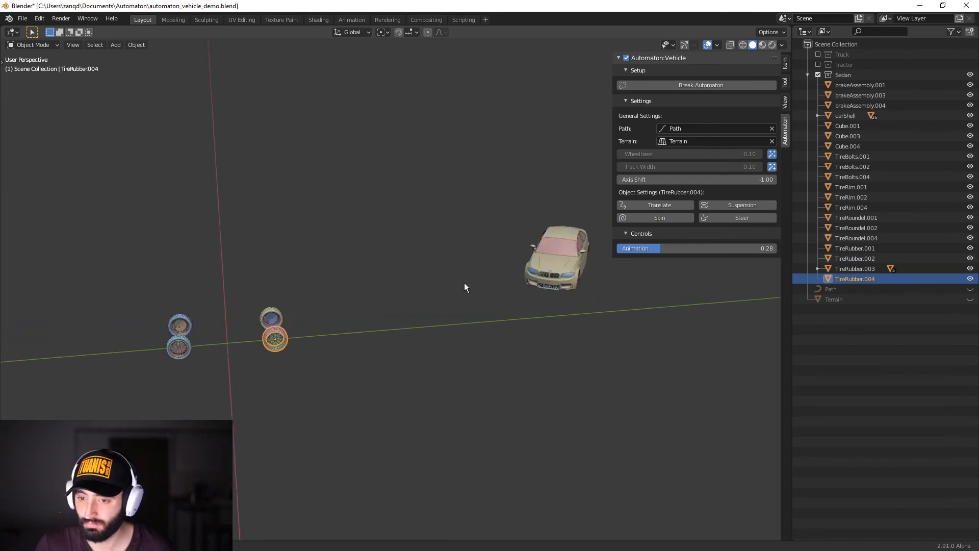
pyautogui.press('KP_Decimal')
pyautogui.scroll(-3, 334, 336)
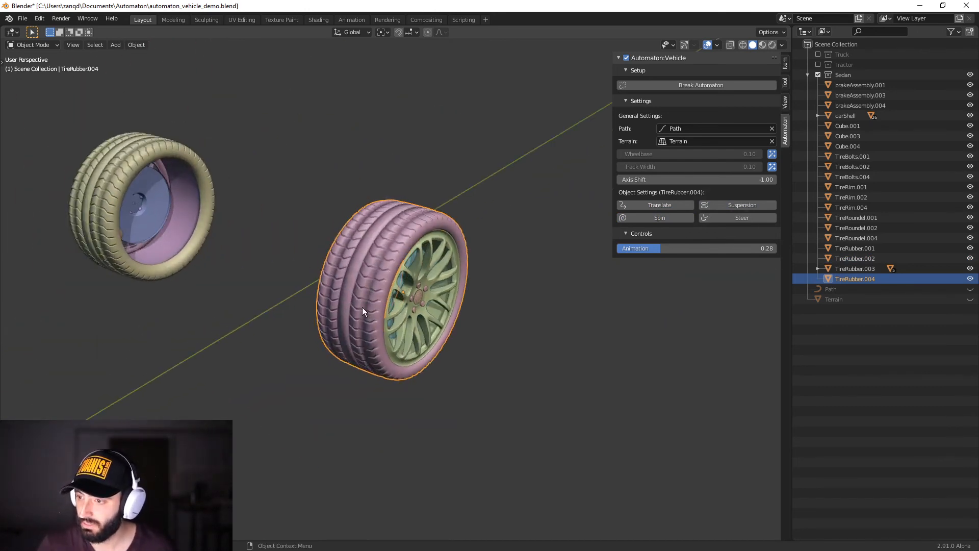
pyautogui.moveTo(356, 310); pyautogui.dragTo(310, 259, button='middle')
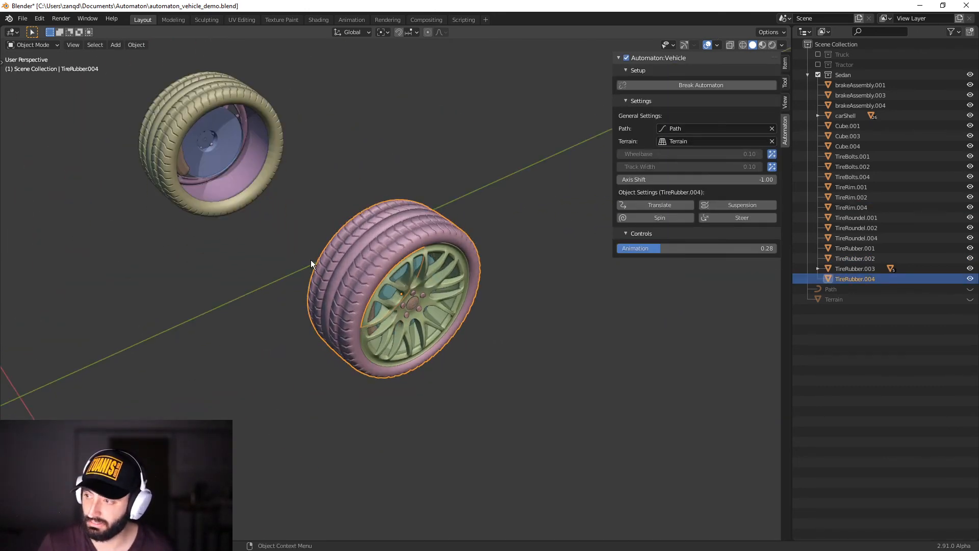
pyautogui.scroll(-3, 407, 306)
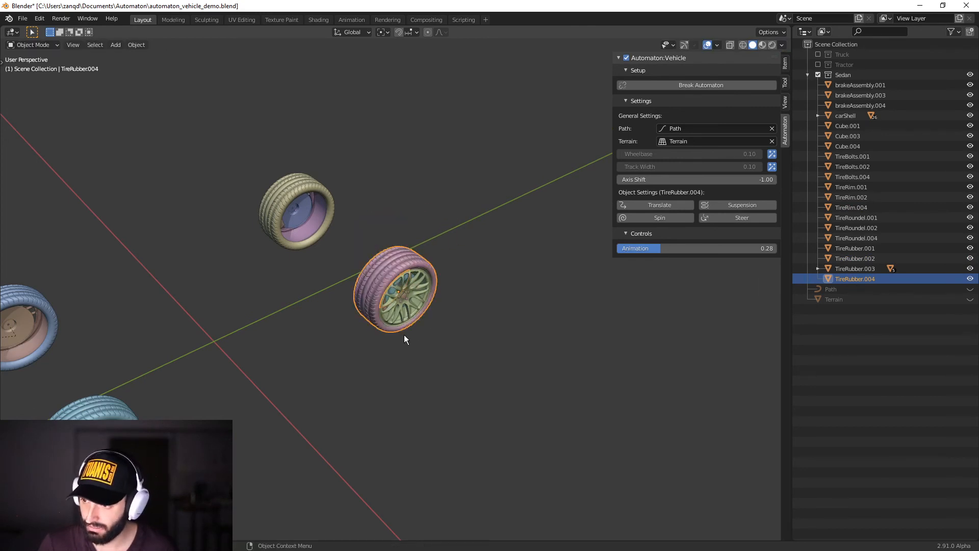
pyautogui.press('b')
pyautogui.moveTo(349, 242); pyautogui.dragTo(456, 331)
pyautogui.scroll(3, 494, 353)
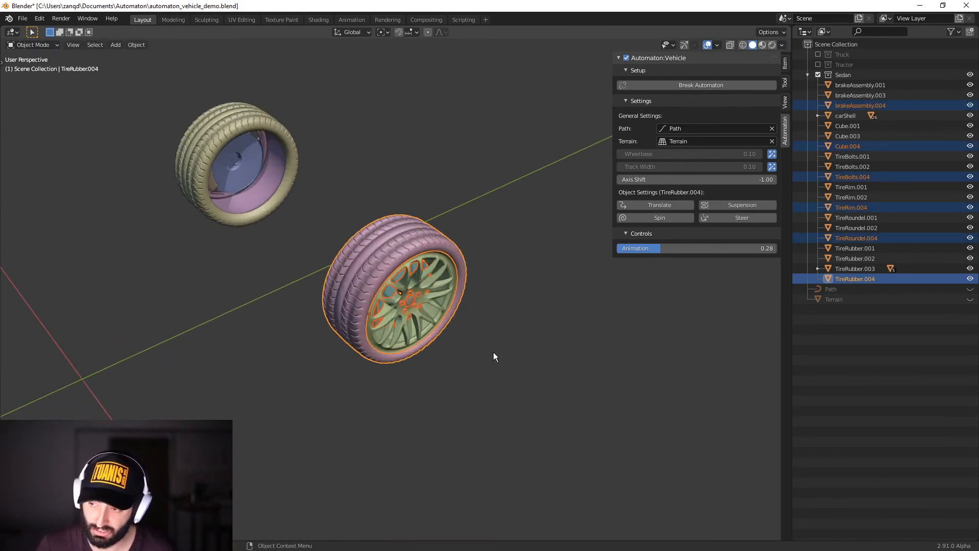
pyautogui.hotkey('ctrl', 'p')
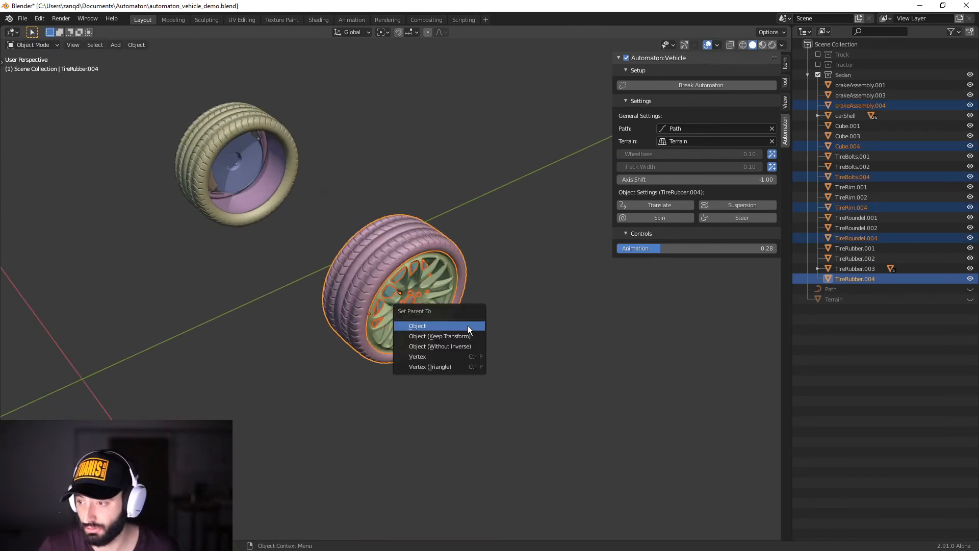
pyautogui.click(467, 326)
# - Parent the rim, bolts, roundel and brake parts inside TireRubber.001 to that tire with the Object option
pyautogui.click(243, 219)
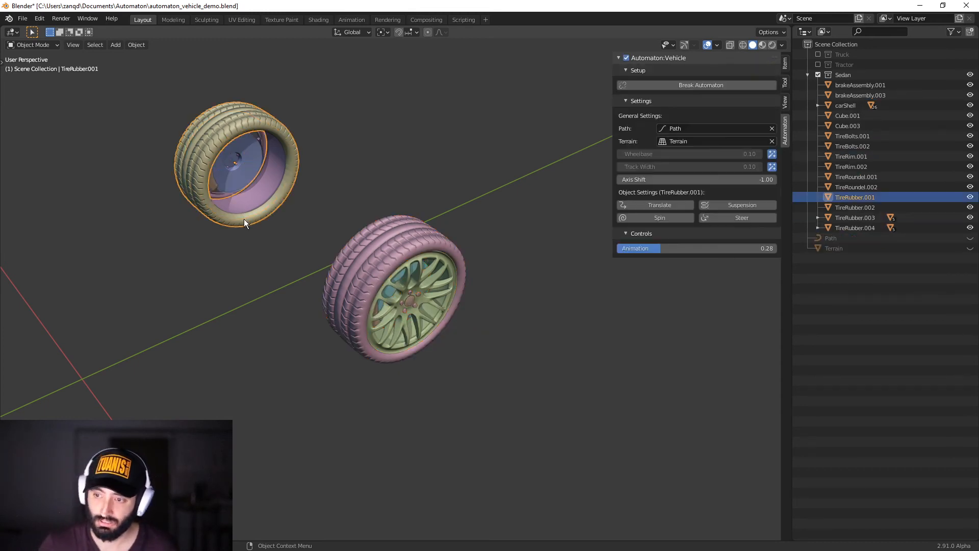
pyautogui.scroll(-3, 244, 219)
pyautogui.press('b')
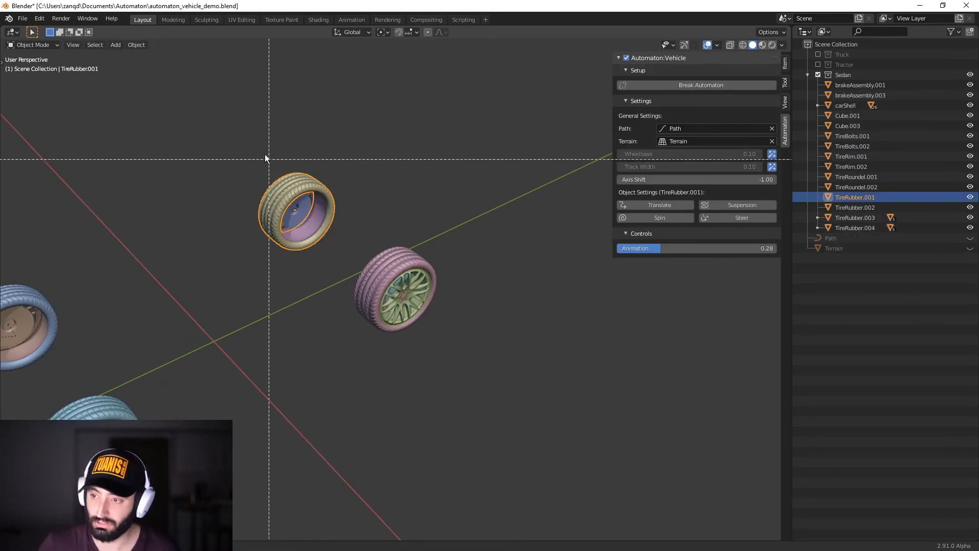
pyautogui.moveTo(265, 158); pyautogui.dragTo(324, 258)
pyautogui.hotkey('ctrl', 'p')
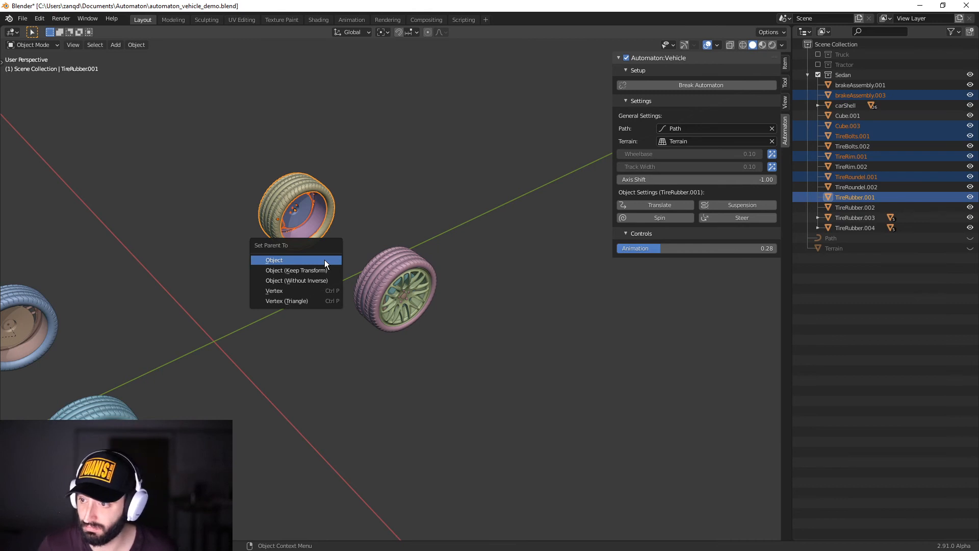
pyautogui.click(324, 259)
# - Test-move TireRubber.002 and TireRubber.003 to check whether the wheel parts follow, cancelling both moves
pyautogui.click(129, 403)
pyautogui.keyDown('shift'); pyautogui.moveTo(130, 403); pyautogui.dragTo(320, 371, button='middle'); pyautogui.keyUp('shift')
pyautogui.press('g')
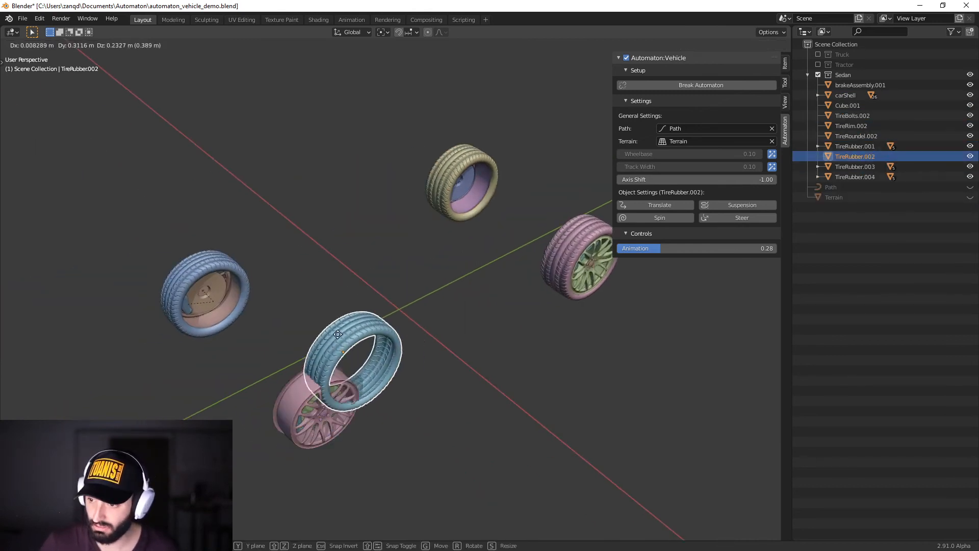
pyautogui.click(301, 379)
pyautogui.click(238, 329)
pyautogui.press('g')
pyautogui.press('Escape')
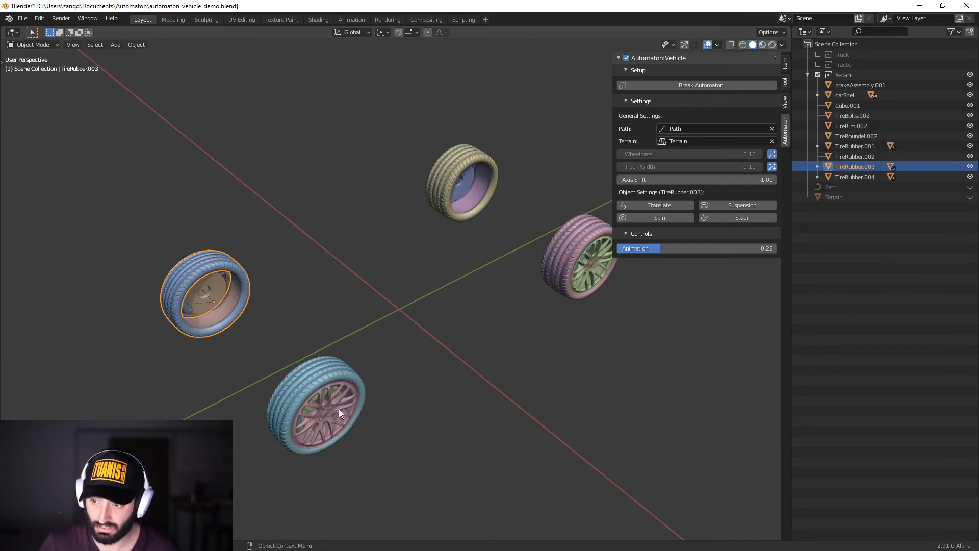
# - Parent the rim, bolts, roundel and brake parts inside TireRubber.002 to that tire with the Object option
pyautogui.click(338, 409)
pyautogui.moveTo(392, 410); pyautogui.dragTo(355, 372, button='middle')
pyautogui.press('b')
pyautogui.moveTo(320, 306); pyautogui.dragTo(396, 416)
pyautogui.hotkey('ctrl', 'p')
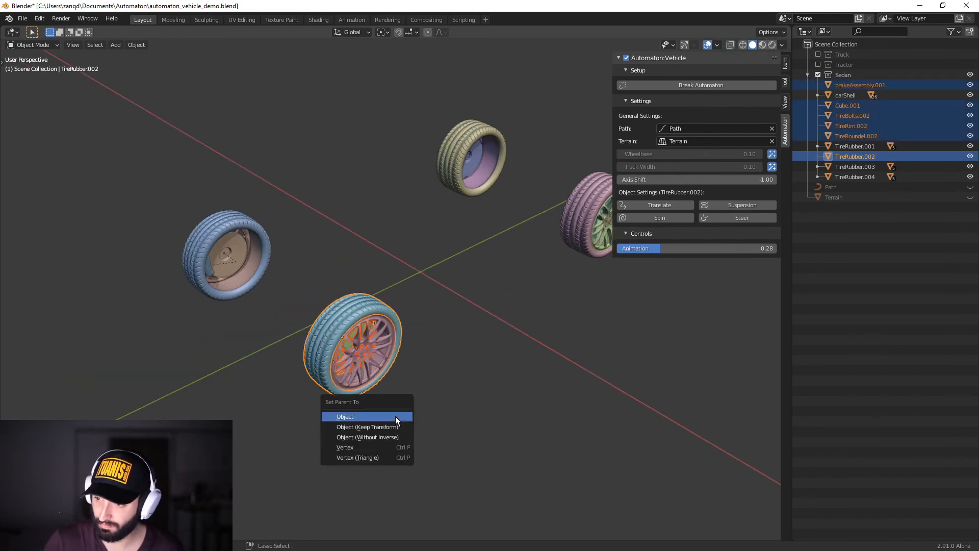
pyautogui.click(392, 414)
# - Re-enable Translate, Suspension, Spin and Steer for the front tires TireRubber.002 and TireRubber.003
pyautogui.scroll(-3, 435, 395)
pyautogui.moveTo(378, 380); pyautogui.dragTo(427, 393, button='middle')
pyautogui.moveTo(677, 205)
pyautogui.mouseDown()
pyautogui.moveTo(717, 205)
pyautogui.moveTo(683, 216)
pyautogui.mouseUp()
pyautogui.click(322, 279)
# - Re-enable Translate, Suspension and Spin for the rear tires TireRubber.004 and TireRubber.001, leaving Steer off
pyautogui.click(501, 203)
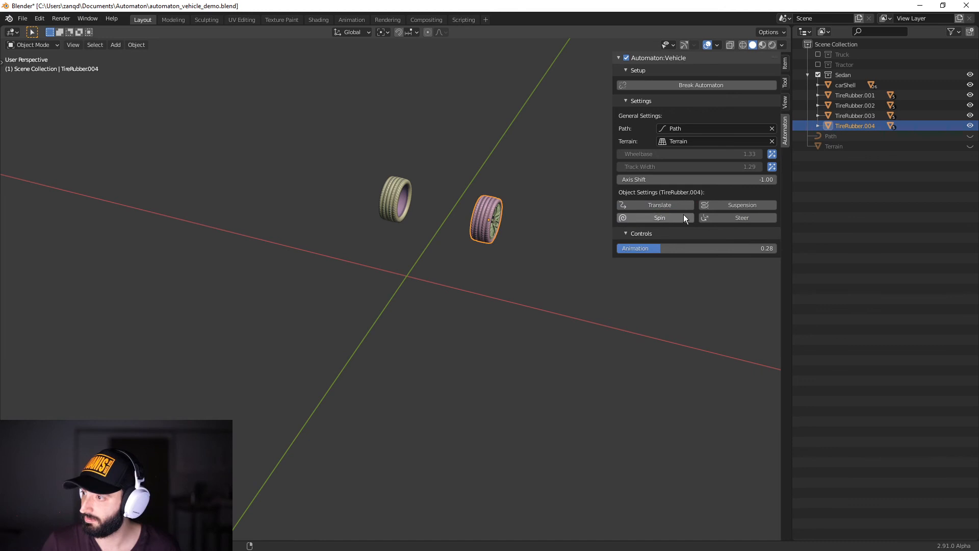
pyautogui.click(714, 203)
pyautogui.click(406, 183)
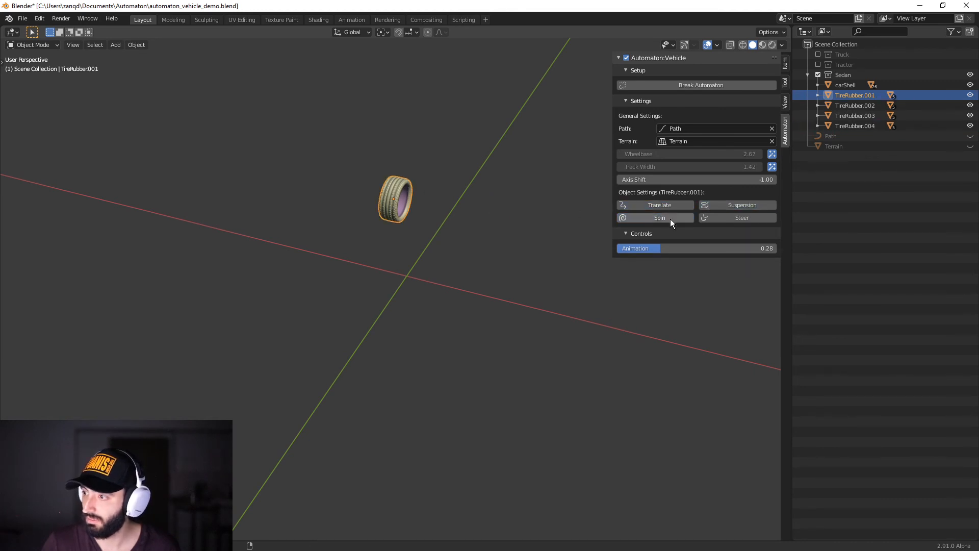
pyautogui.moveTo(670, 219); pyautogui.dragTo(711, 203)
pyautogui.scroll(-2, 394, 359)
pyautogui.moveTo(393, 359); pyautogui.dragTo(510, 326, button='middle')
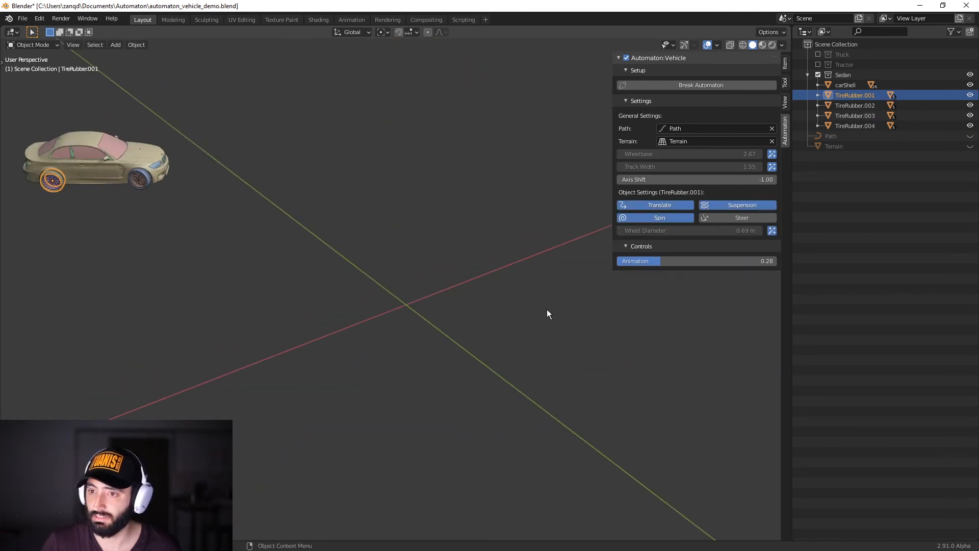
# - Reveal the hidden path and terrain and set the carShell's Animation to 0.86
pyautogui.hotkey('alt', 'h')
pyautogui.click(318, 331)
pyautogui.moveTo(252, 265); pyautogui.dragTo(441, 306, button='middle')
pyautogui.click(333, 176)
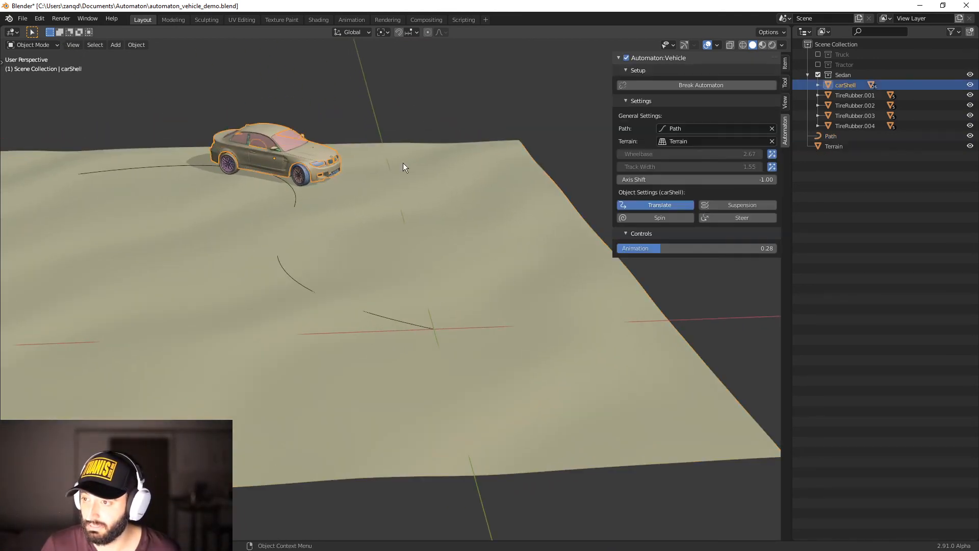
pyautogui.moveTo(675, 248); pyautogui.dragTo(755, 248)
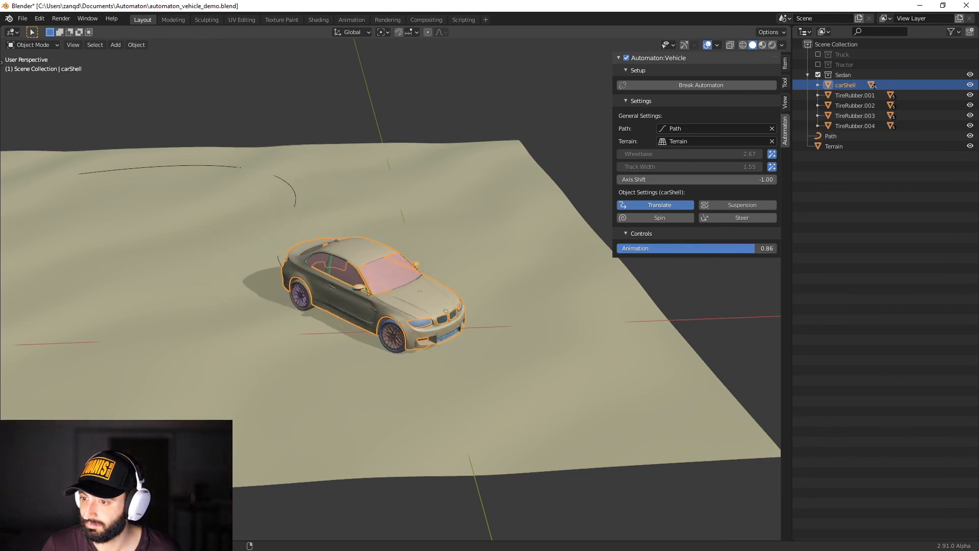
# - Vary the Animation value from TireRubber.003's settings to preview the complete sedan driving along the path, ending at 0.89
pyautogui.click(381, 337)
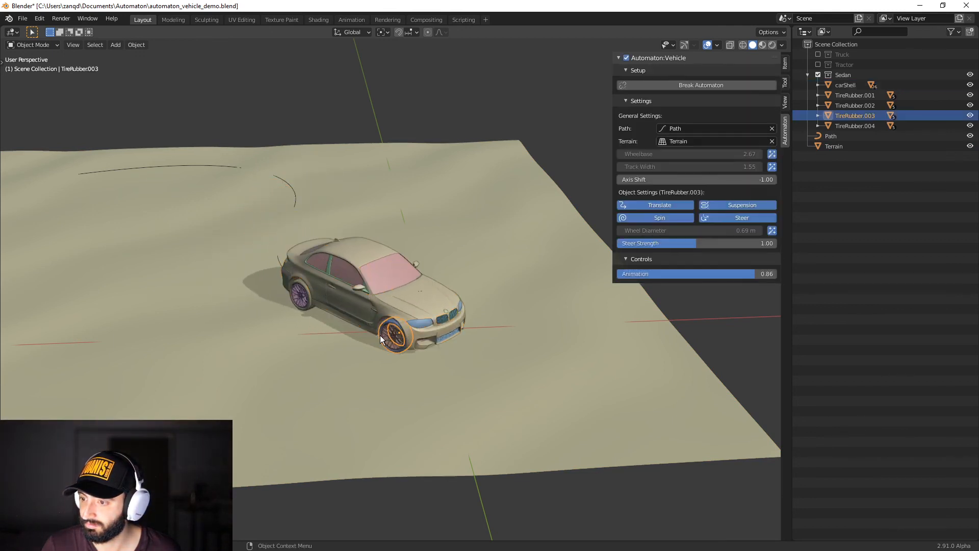
pyautogui.click(573, 159)
pyautogui.scroll(2, 553, 326)
pyautogui.moveTo(544, 332); pyautogui.dragTo(558, 315, button='middle')
pyautogui.moveTo(687, 275)
pyautogui.mouseDown()
pyautogui.moveTo(581, 276)
pyautogui.moveTo(772, 272)
pyautogui.moveTo(686, 272)
pyautogui.mouseUp()
pyautogui.scroll(-3, 432, 288)
pyautogui.moveTo(413, 302); pyautogui.dragTo(428, 298, button='middle')
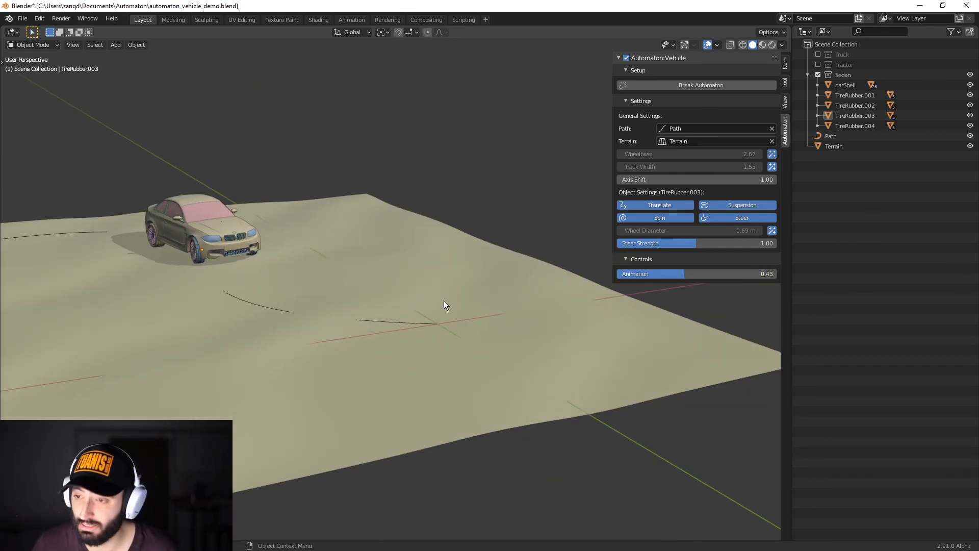
pyautogui.moveTo(441, 331); pyautogui.dragTo(461, 329, button='middle')
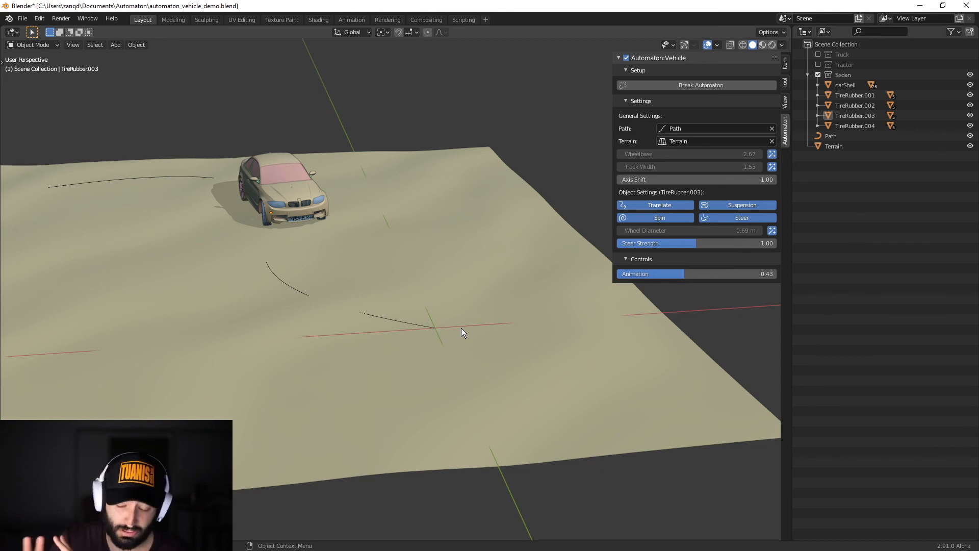
pyautogui.moveTo(680, 275); pyautogui.dragTo(758, 275)
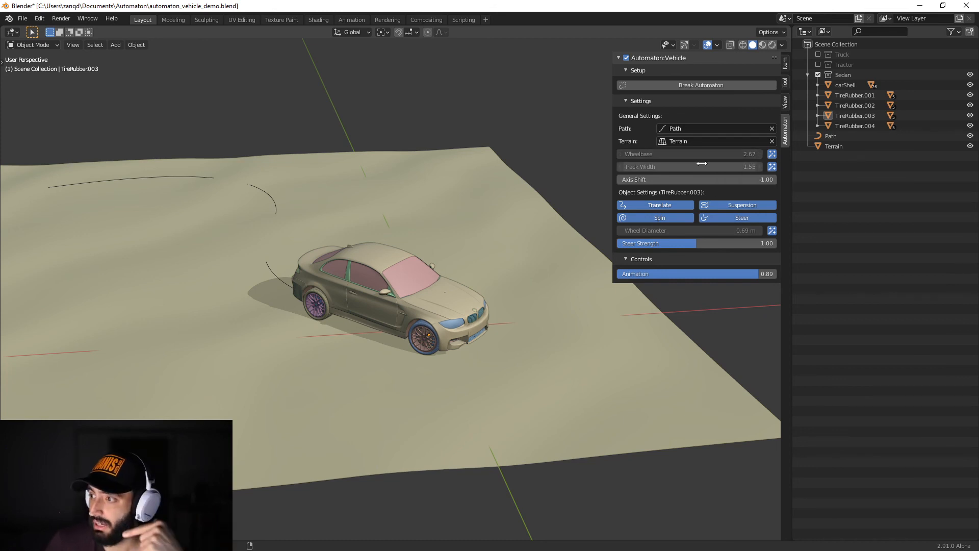
# - Select the front tire TireRubber.002 and examine how the sedan's wheels sit on the terrain from the front and side
pyautogui.moveTo(494, 319); pyautogui.dragTo(427, 302, button='middle')
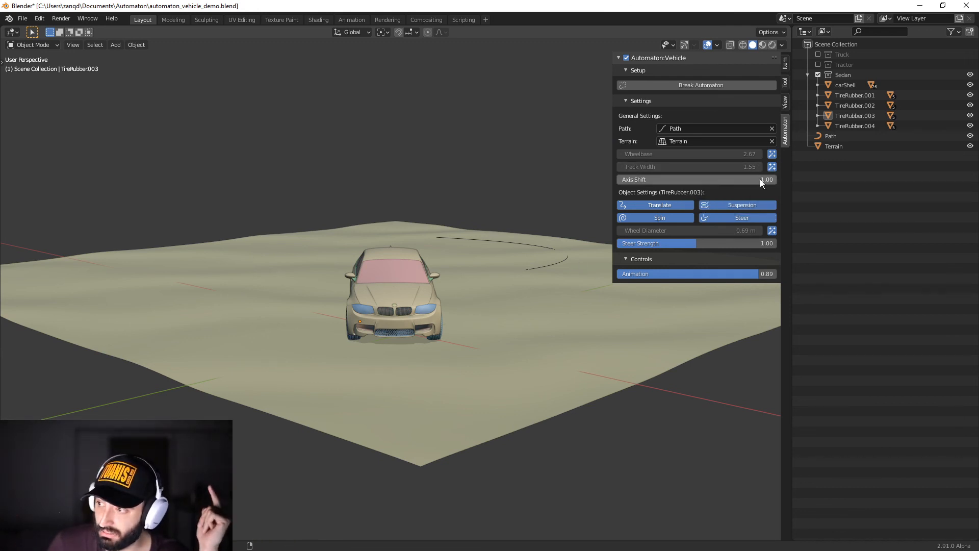
pyautogui.scroll(2, 684, 343)
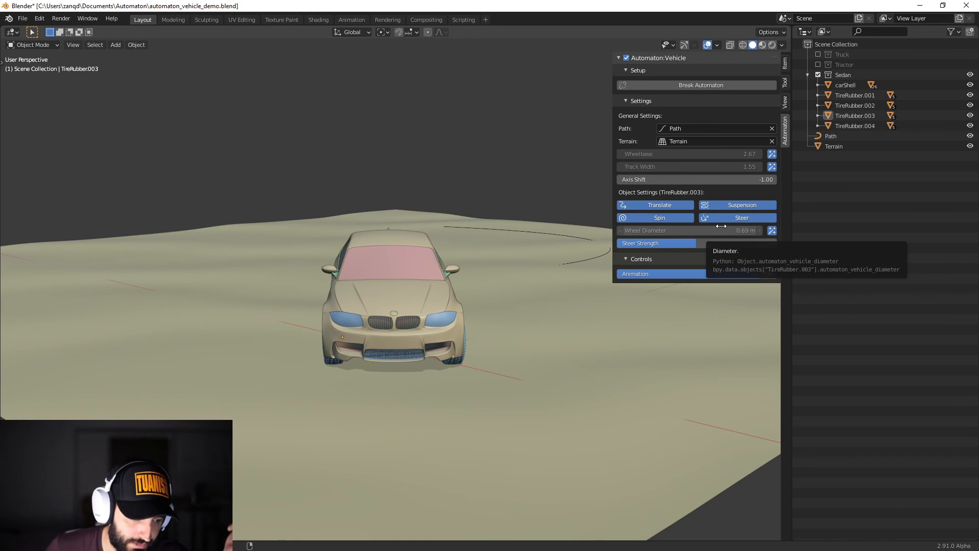
pyautogui.moveTo(619, 400); pyautogui.dragTo(503, 360, button='middle')
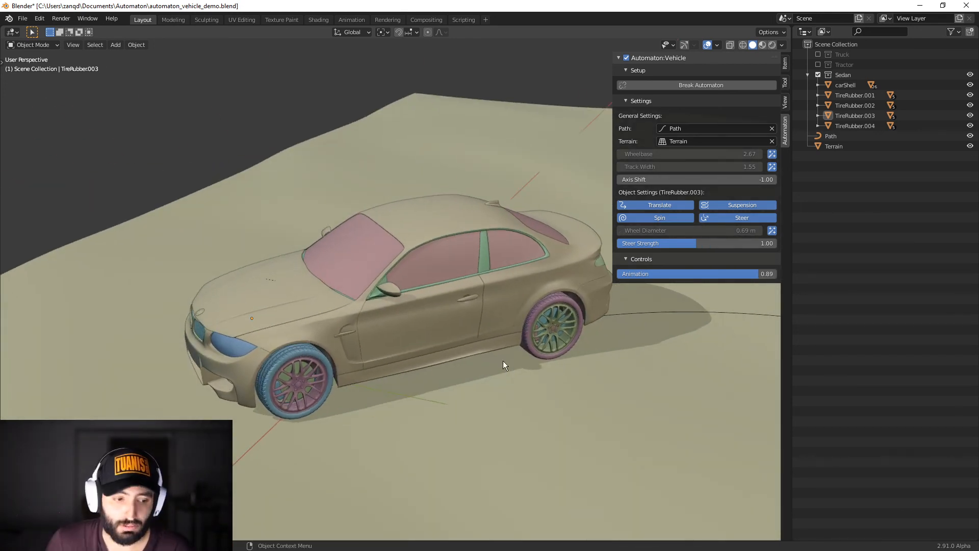
pyautogui.click(309, 350)
pyautogui.moveTo(309, 351); pyautogui.dragTo(356, 336, button='middle')
pyautogui.scroll(3, 356, 335)
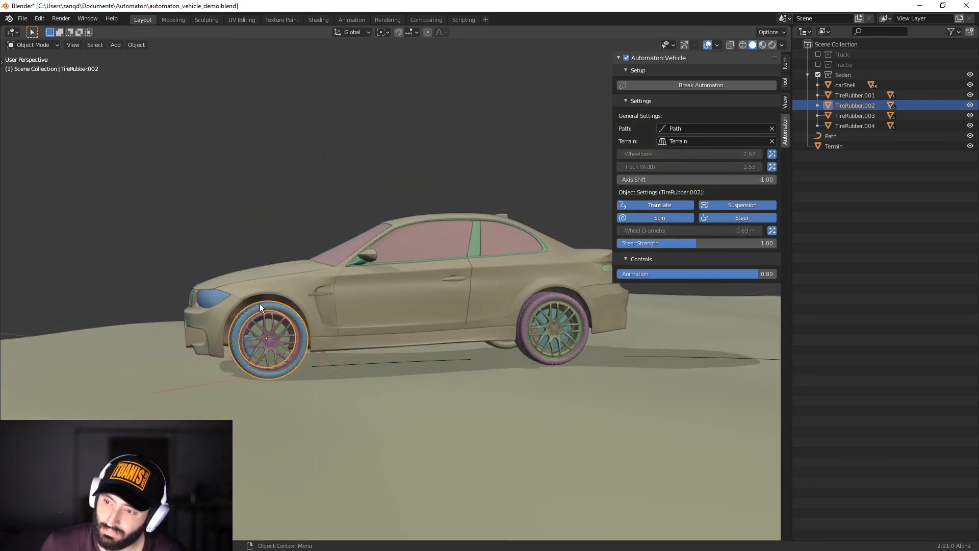
pyautogui.scroll(4, 271, 307)
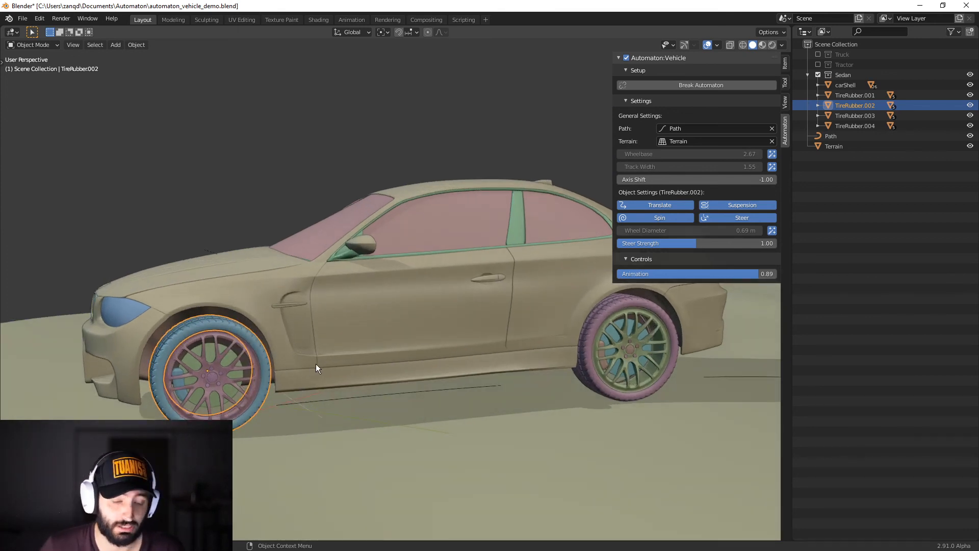
pyautogui.moveTo(222, 351); pyautogui.dragTo(215, 314, button='middle')
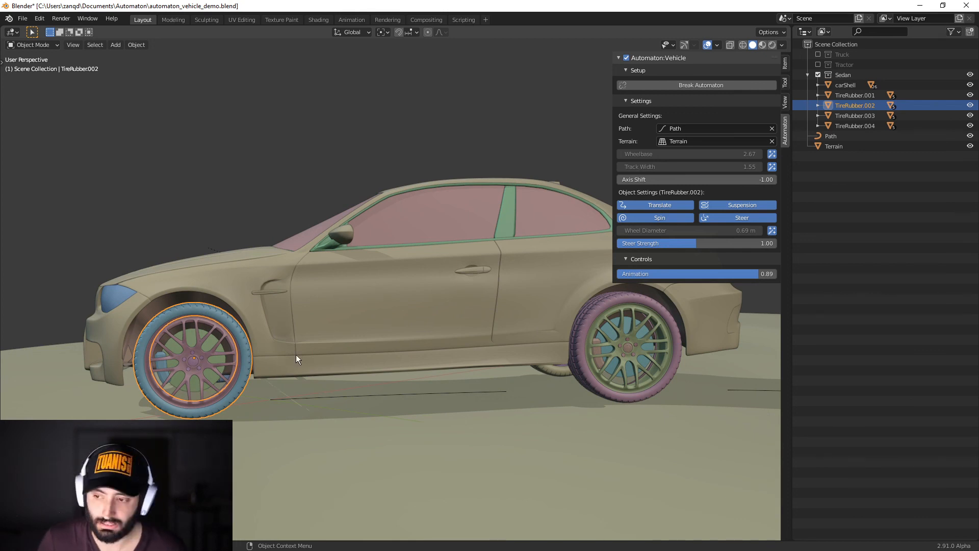
pyautogui.moveTo(311, 361); pyautogui.dragTo(308, 361, button='middle')
pyautogui.moveTo(224, 357); pyautogui.dragTo(240, 356, button='middle')
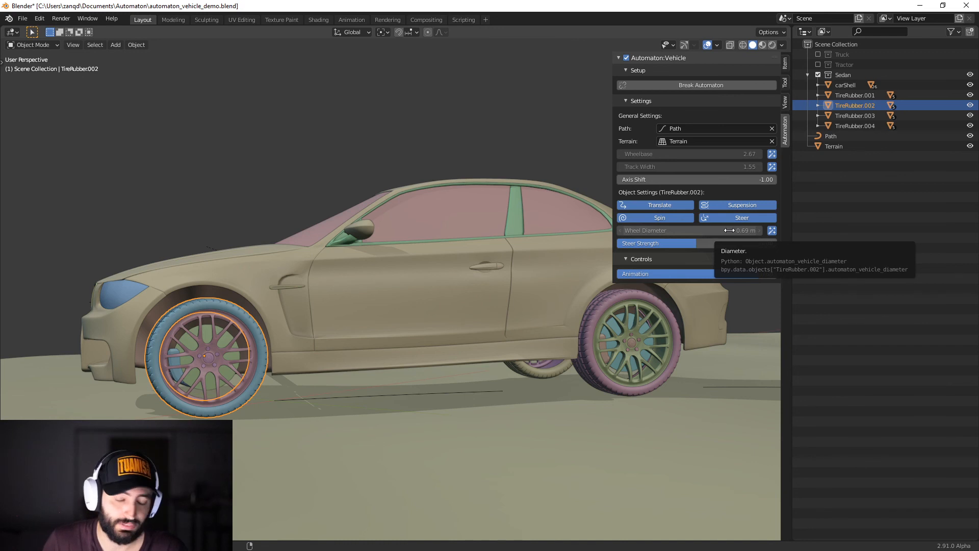
# - Turn off the automatic Wheel Diameter for TireRubber.002 and set it manually to 1 m
pyautogui.click(772, 231)
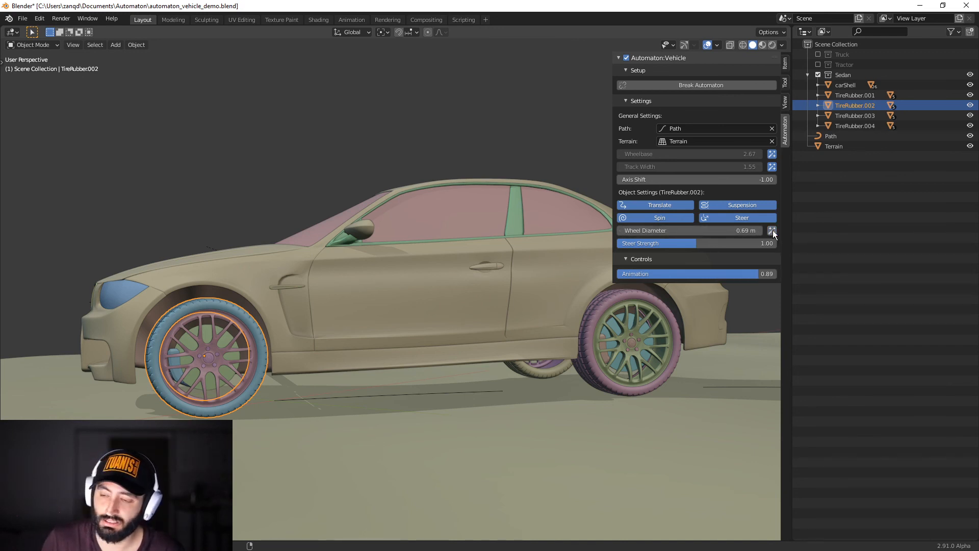
pyautogui.click(715, 231)
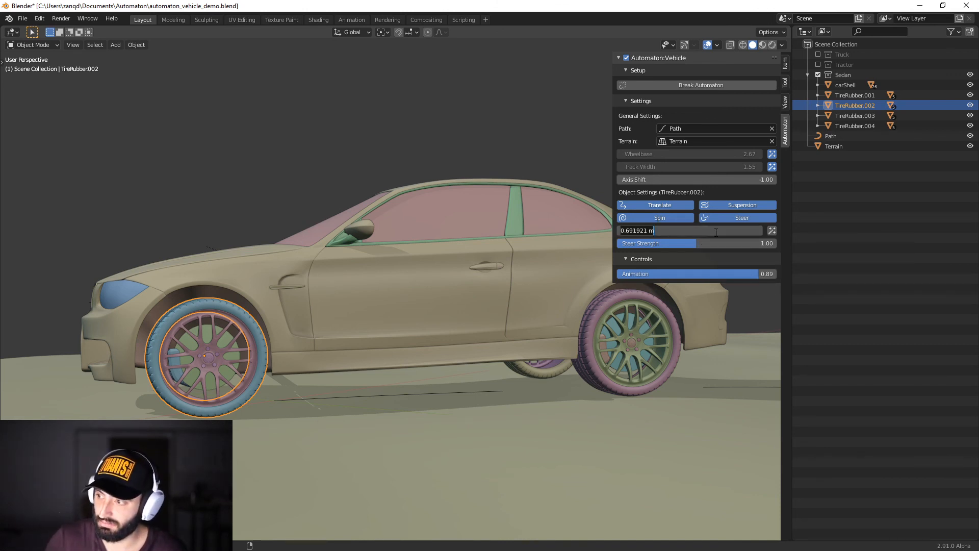
pyautogui.write('1')
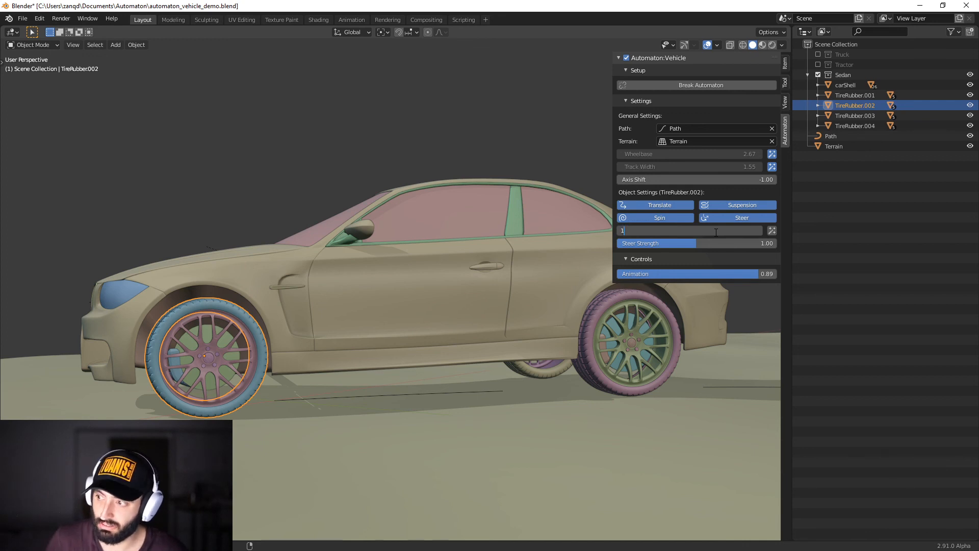
pyautogui.press('Return')
# - Vary the Animation value, ending at 0.89, and examine how the front tire moves with its manual diameter
pyautogui.moveTo(711, 274); pyautogui.dragTo(696, 274)
pyautogui.moveTo(751, 273); pyautogui.dragTo(758, 274)
pyautogui.scroll(-3, 485, 335)
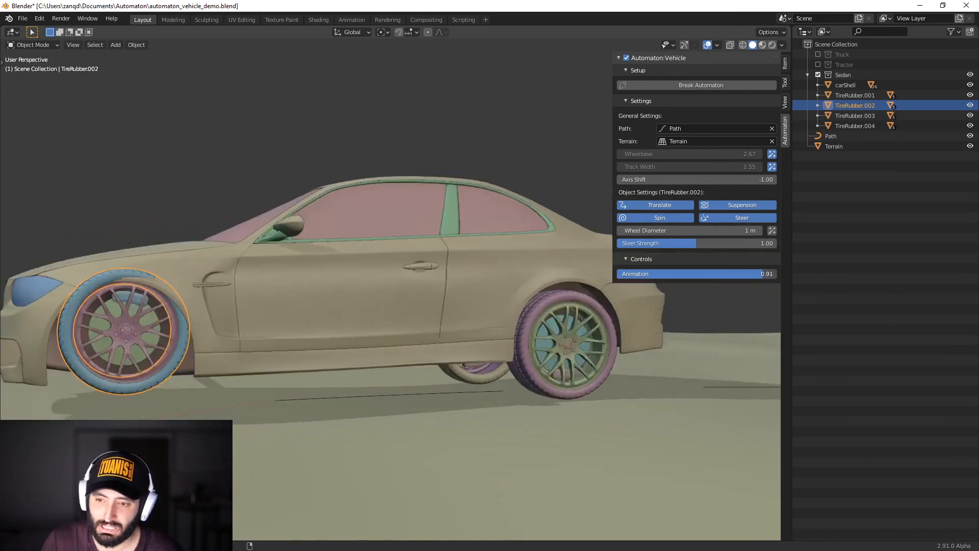
pyautogui.moveTo(347, 341)
pyautogui.mouseDown(button='middle')
pyautogui.moveTo(363, 339)
pyautogui.moveTo(355, 350)
pyautogui.mouseUp(button='middle')
pyautogui.moveTo(232, 362); pyautogui.dragTo(308, 352, button='middle')
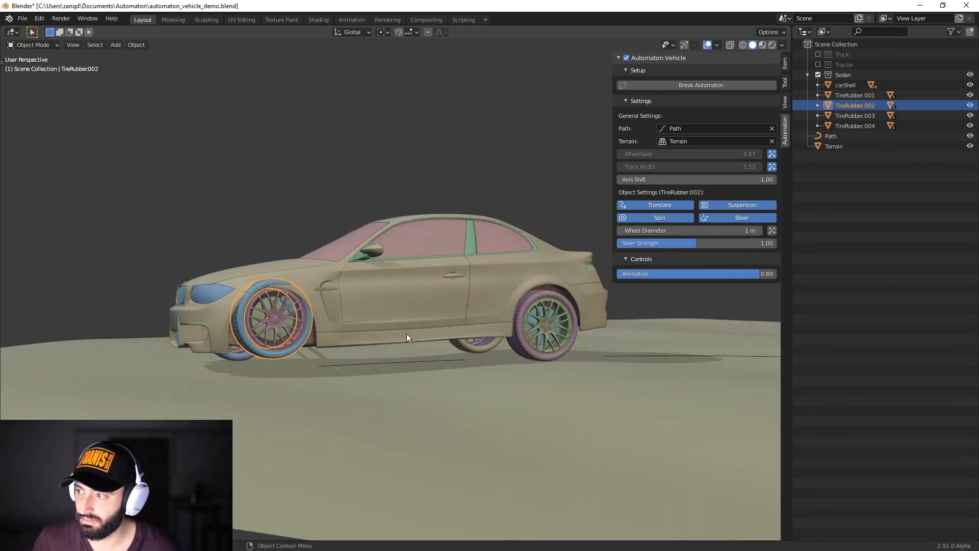
pyautogui.moveTo(387, 340); pyautogui.dragTo(357, 337, button='middle')
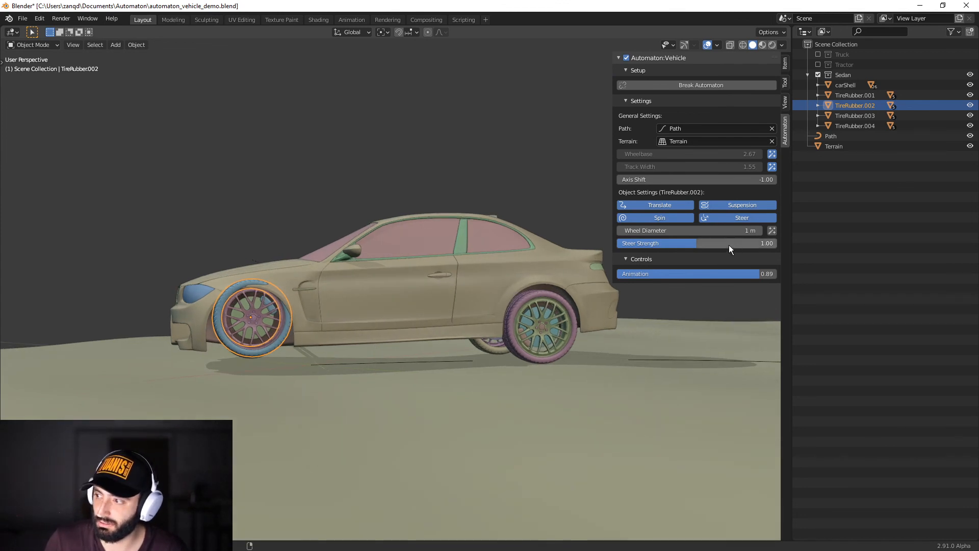
# - Restore the automatic Wheel Diameter for TireRubber.002 and move the sedan back along the path to Animation 0.21
pyautogui.click(771, 231)
pyautogui.moveTo(443, 333); pyautogui.dragTo(565, 339, button='middle')
pyautogui.scroll(-3, 510, 334)
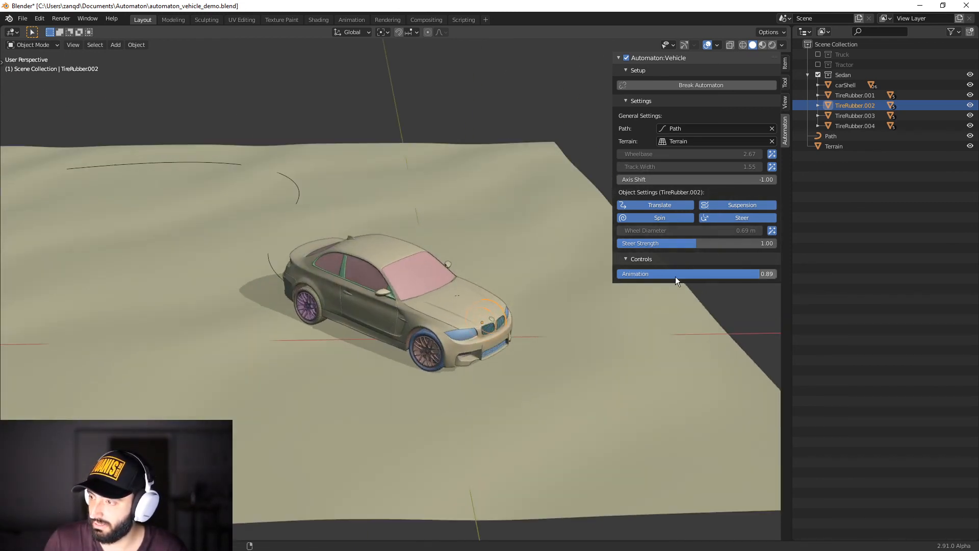
pyautogui.moveTo(699, 273); pyautogui.dragTo(650, 273)
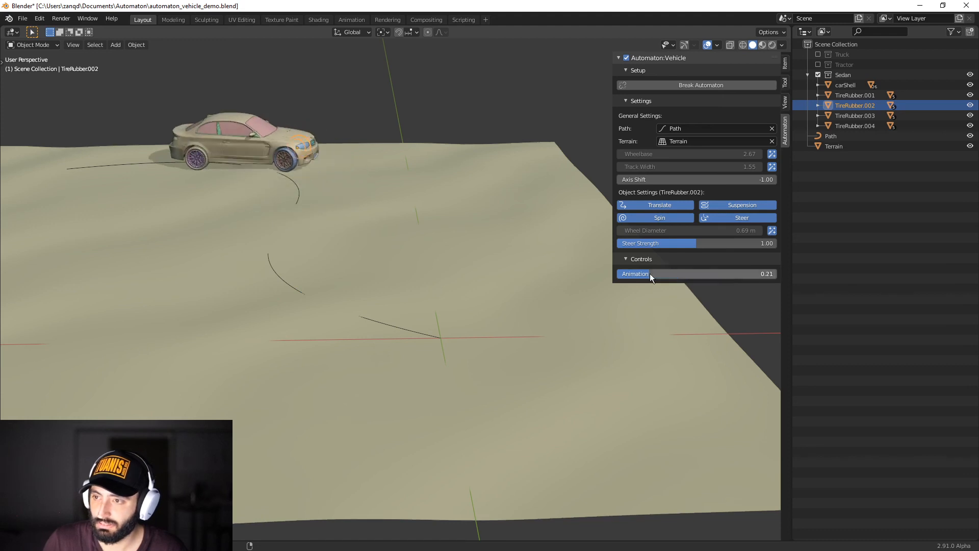
pyautogui.scroll(3, 411, 258)
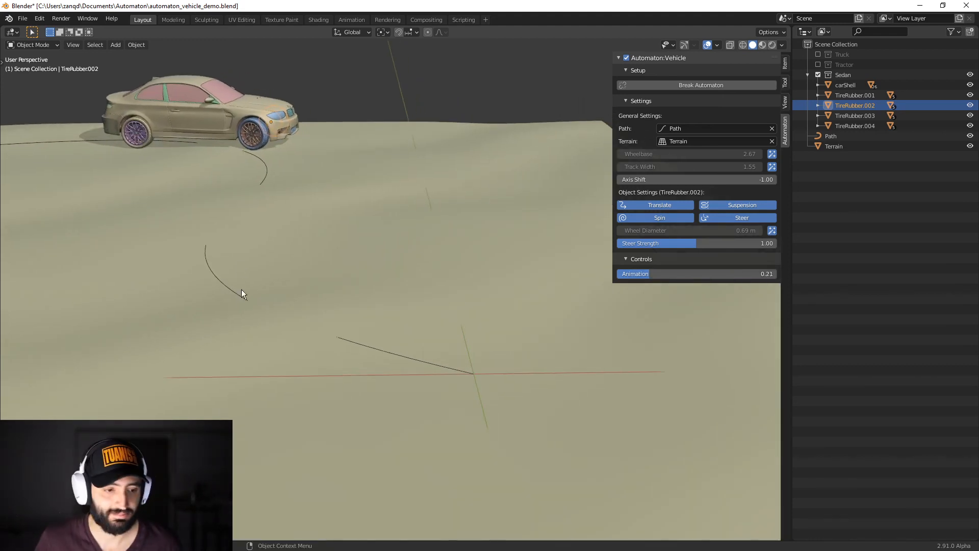